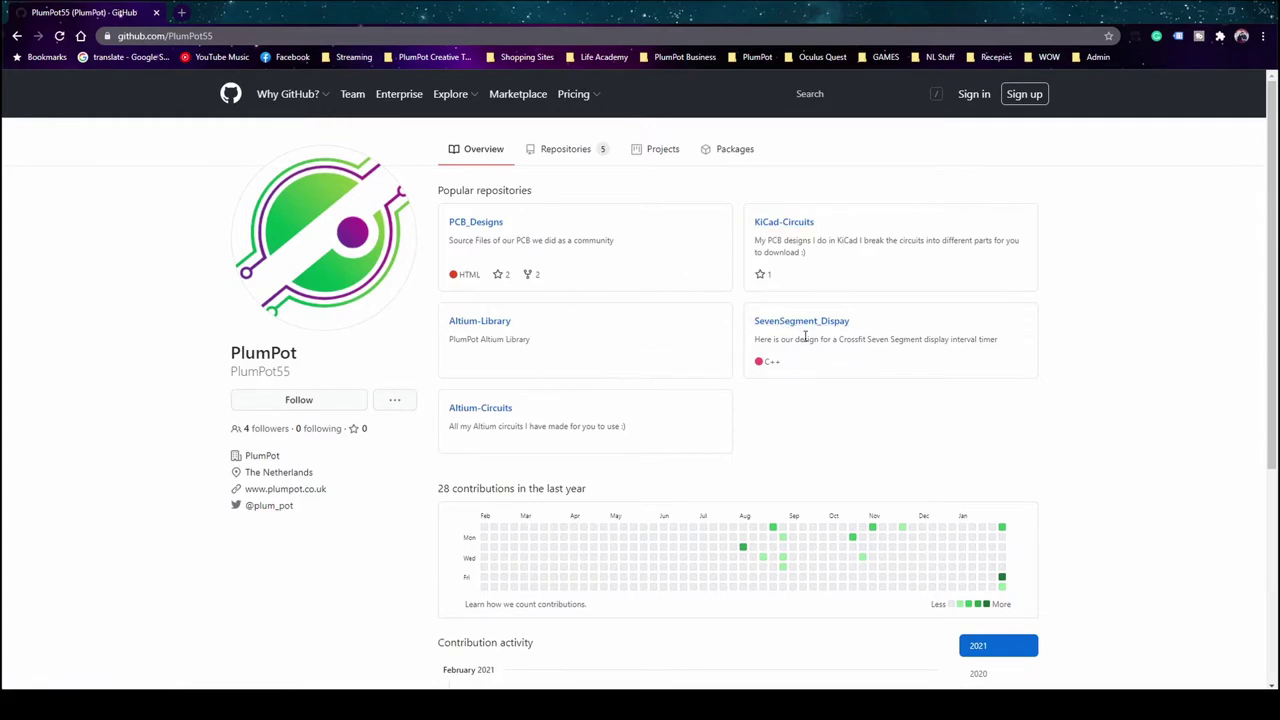
# Open the PCB_Designs repository on GitHub, check the Keypadmacro Simple Version - Altium folder, and download the repository as a ZIP
pyautogui.click(495, 223)
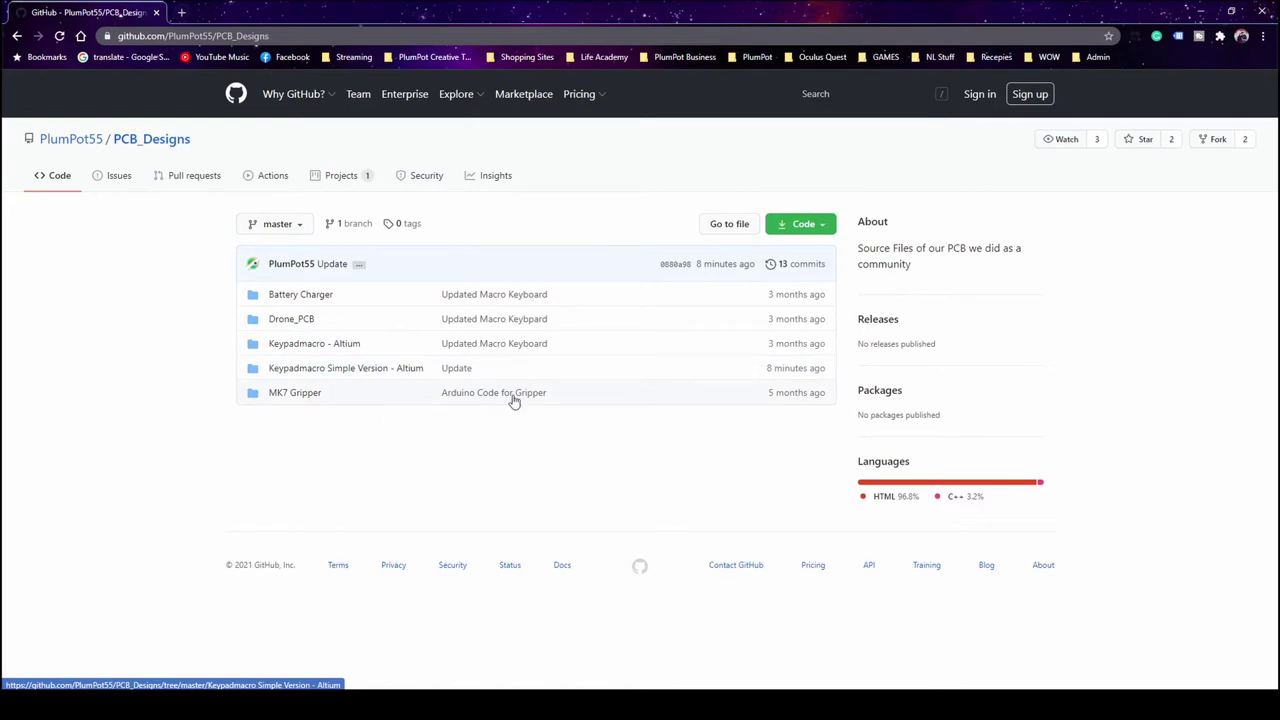
pyautogui.click(369, 368)
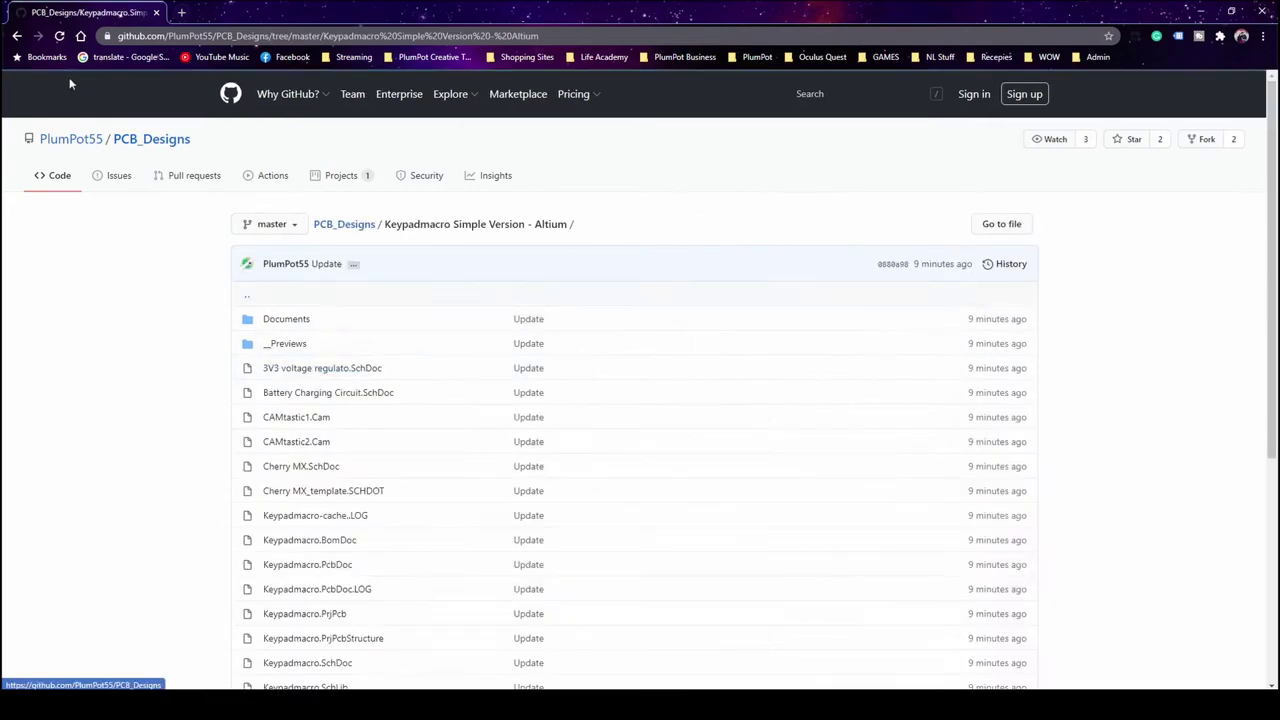
pyautogui.click(16, 37)
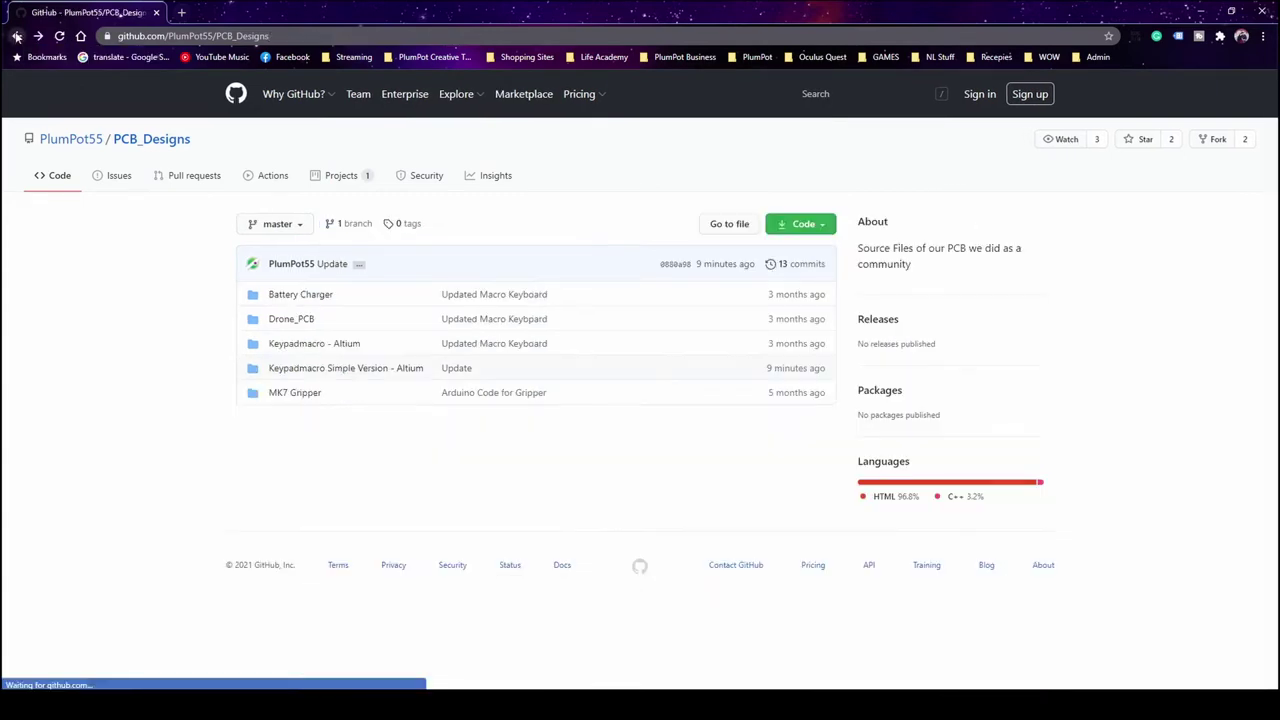
pyautogui.click(801, 224)
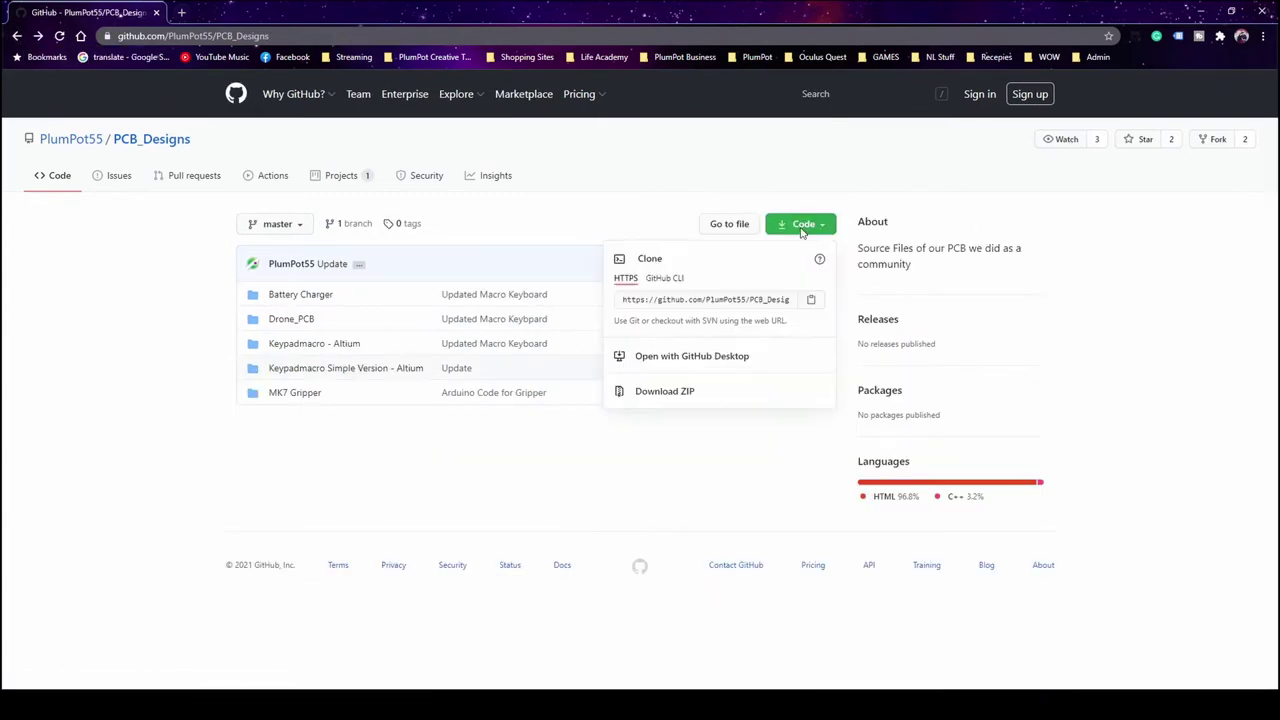
pyautogui.click(690, 392)
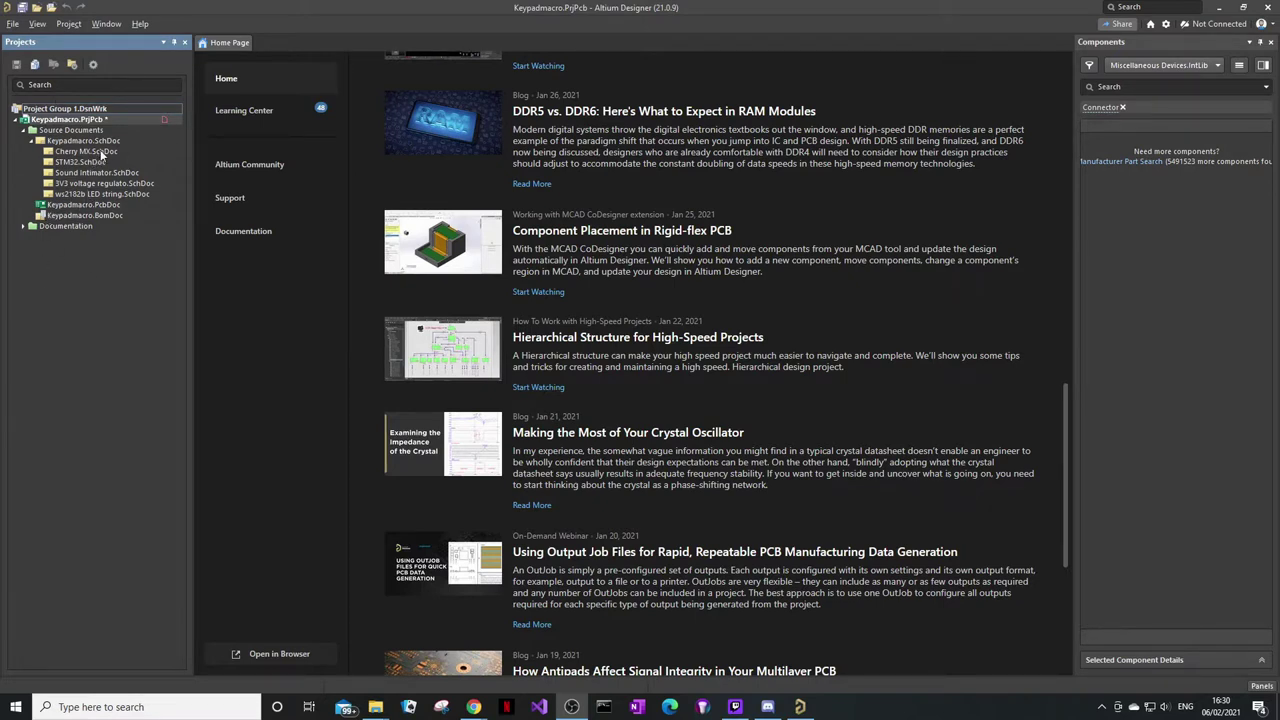
# In Altium Designer, open Keypadmacro.PcbDoc and examine the whole top side of the board in 3D
pyautogui.click(107, 206)
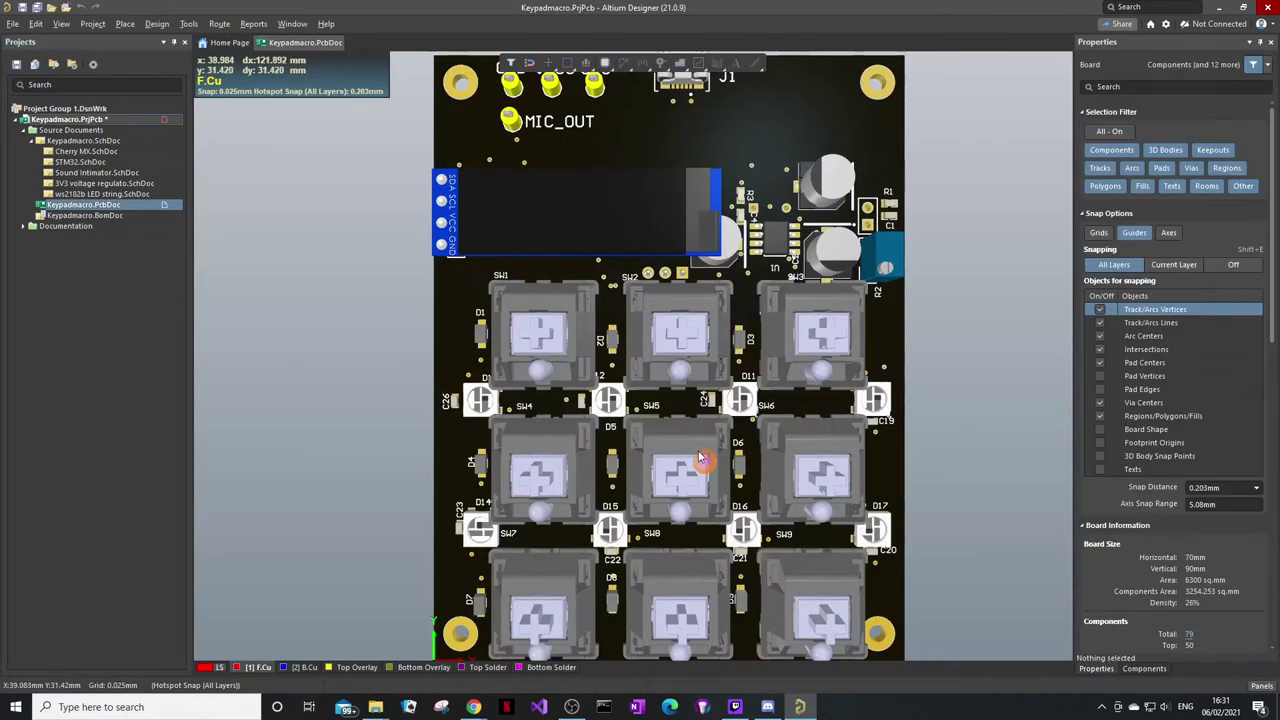
pyautogui.scroll(-1, 897, 442)
pyautogui.keyDown('ctrl'); pyautogui.scroll(-3, 615, 383); pyautogui.keyUp('ctrl')
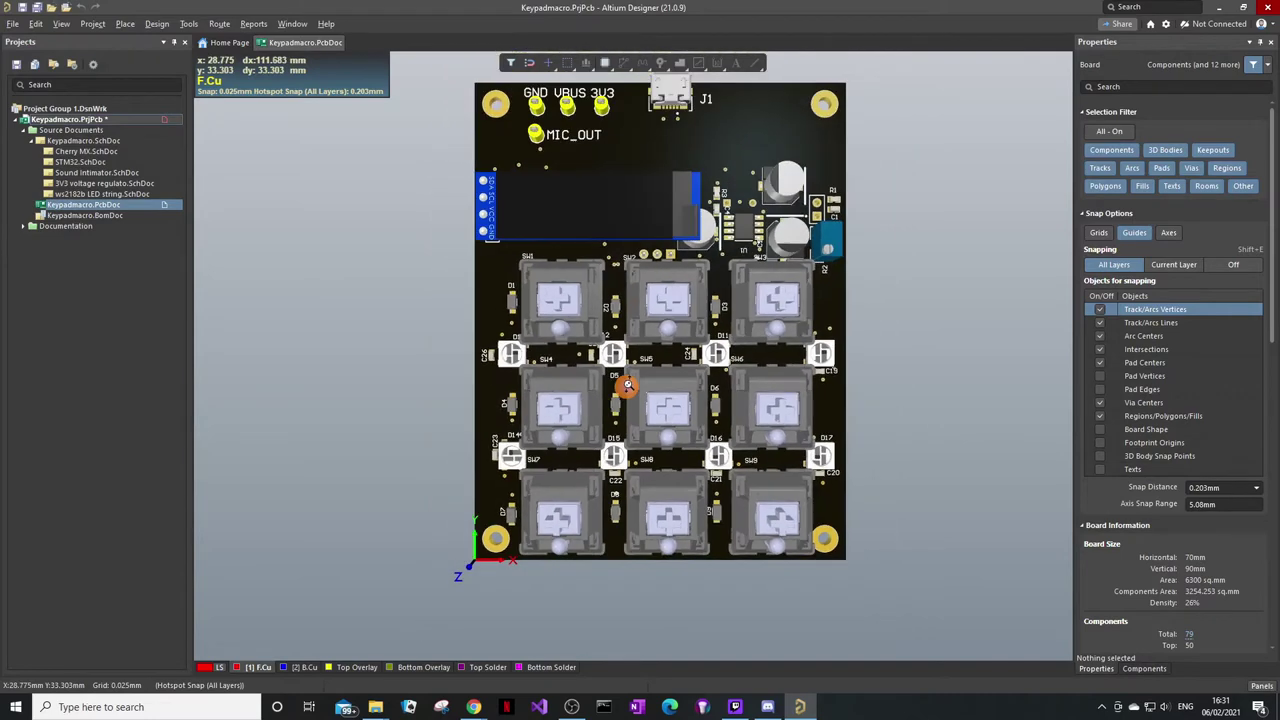
pyautogui.keyDown('shift'); pyautogui.moveTo(722, 604); pyautogui.dragTo(676, 366, button='right'); pyautogui.keyUp('shift')
pyautogui.keyDown('shift'); pyautogui.moveTo(631, 308); pyautogui.dragTo(486, 286, button='right'); pyautogui.keyUp('shift')
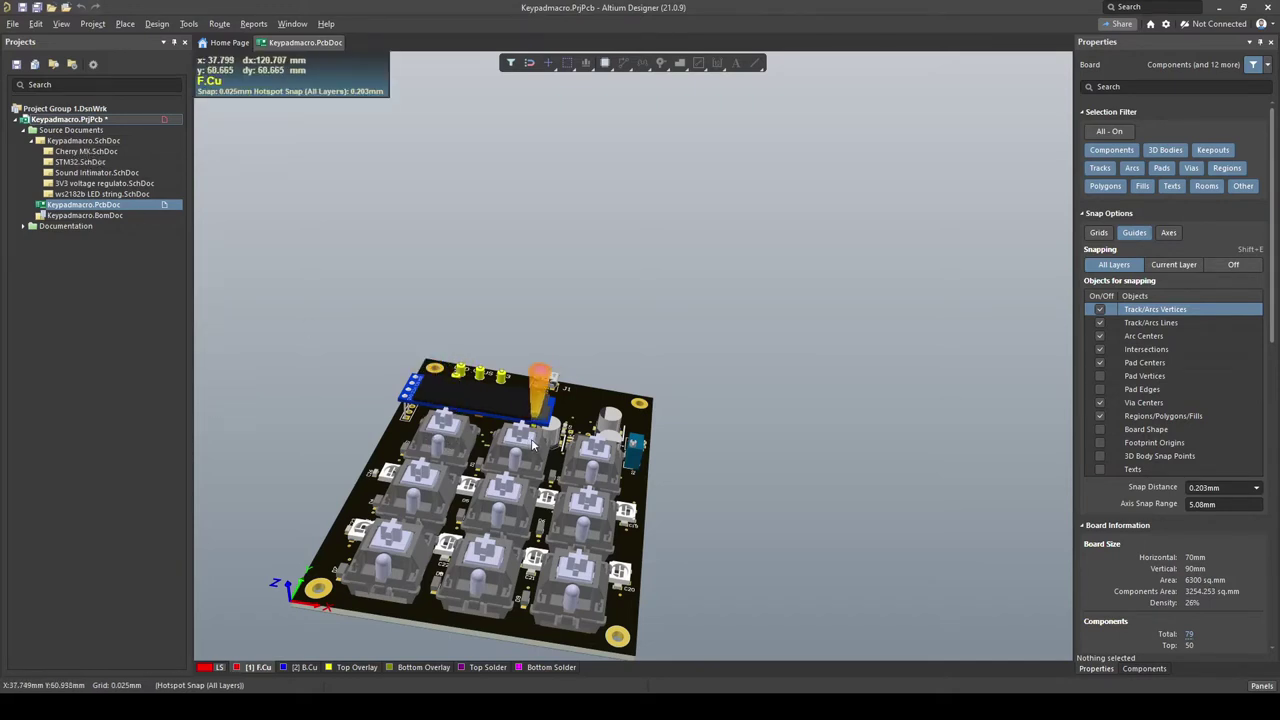
pyautogui.keyDown('ctrl'); pyautogui.scroll(-2, 545, 432); pyautogui.keyUp('ctrl')
pyautogui.moveTo(540, 440); pyautogui.dragTo(456, 437, button='right')
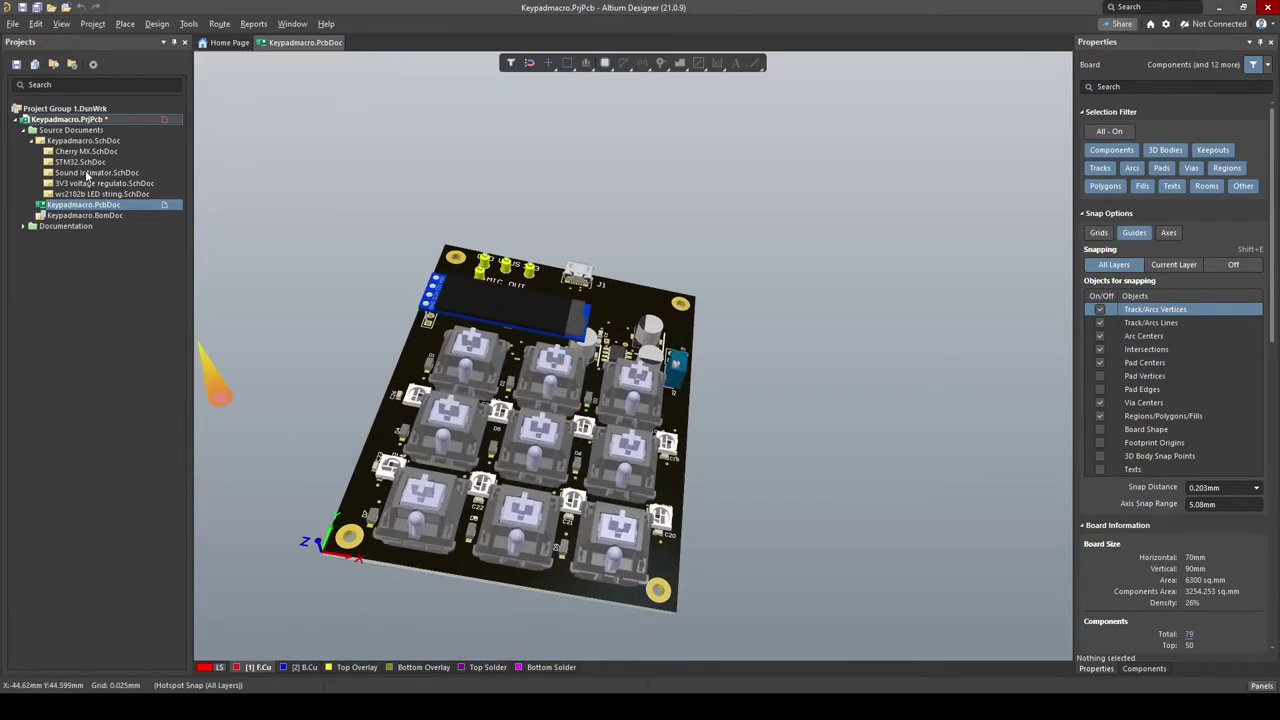
# Turn the 3D board over and examine the microcontroller, crystals and header area on its underside
pyautogui.moveTo(398, 358); pyautogui.dragTo(800, 322, button='right')
pyautogui.moveTo(590, 330); pyautogui.dragTo(414, 348, button='right')
pyautogui.keyDown('shift'); pyautogui.moveTo(764, 323); pyautogui.dragTo(610, 290, button='right'); pyautogui.keyUp('shift')
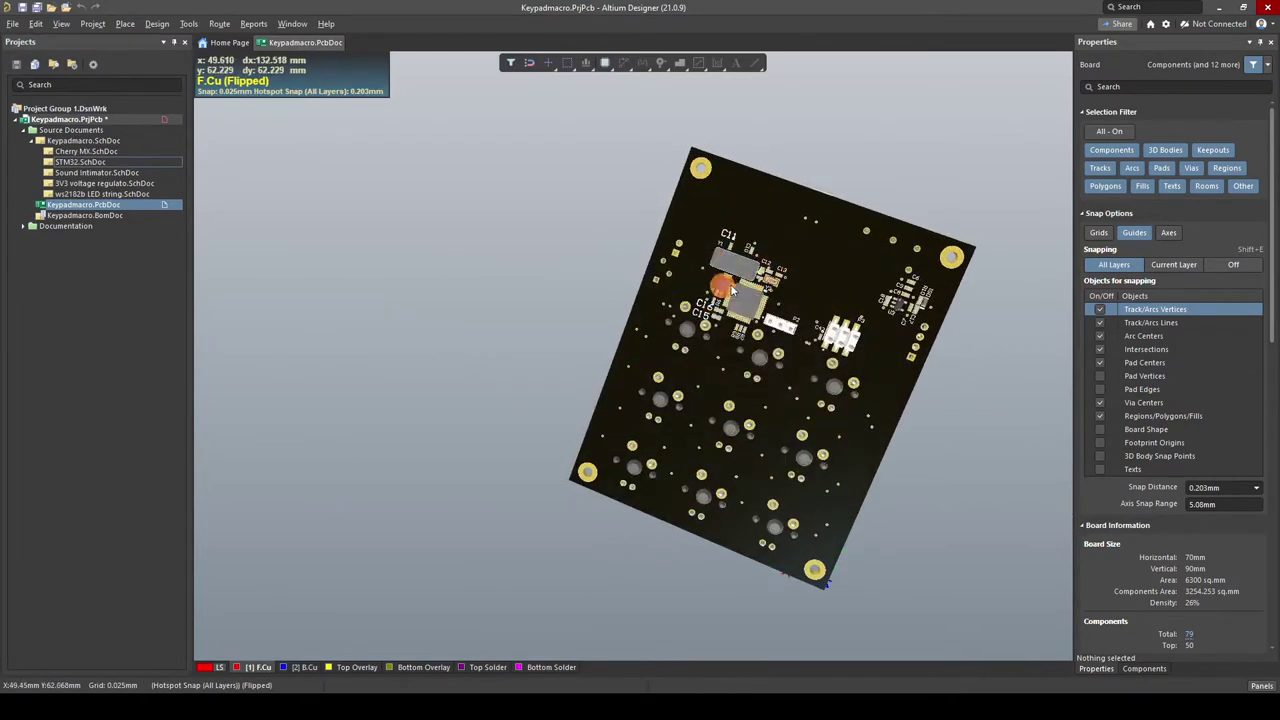
pyautogui.keyDown('ctrl'); pyautogui.scroll(4, 726, 288); pyautogui.keyUp('ctrl')
pyautogui.keyDown('shift'); pyautogui.moveTo(700, 354); pyautogui.dragTo(700, 328, button='right'); pyautogui.keyUp('shift')
pyautogui.moveTo(798, 358); pyautogui.dragTo(711, 329, button='right')
pyautogui.keyDown('shift'); pyautogui.moveTo(571, 362); pyautogui.dragTo(606, 302, button='right'); pyautogui.keyUp('shift')
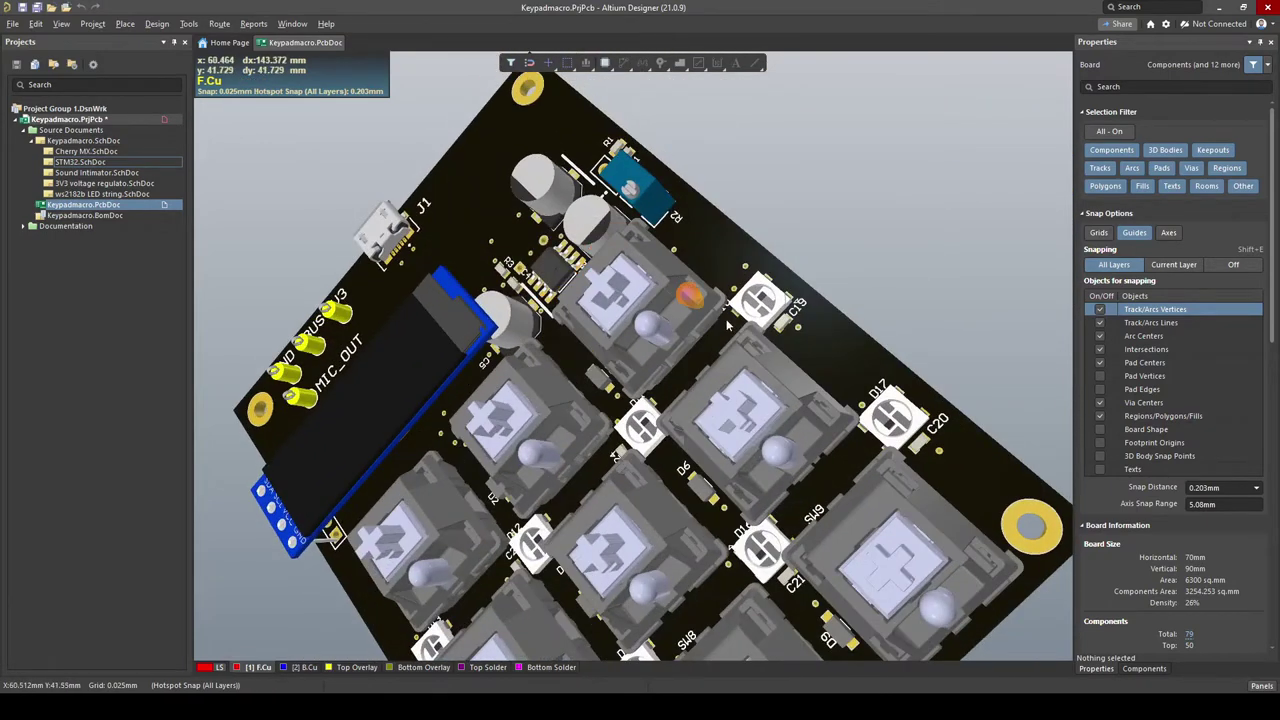
# Inspect the display, USB connector and test pins on the top side, plus the components on the board's underside
pyautogui.moveTo(514, 340); pyautogui.dragTo(598, 292, button='right')
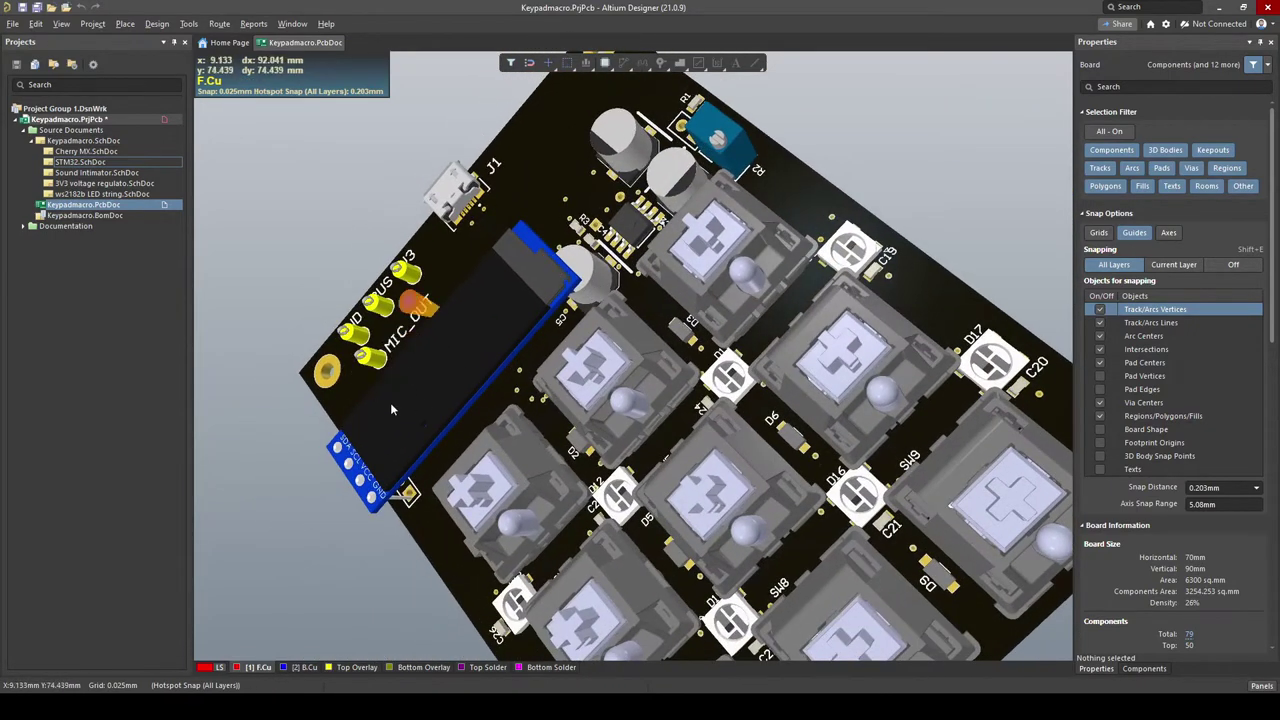
pyautogui.keyDown('shift'); pyautogui.moveTo(637, 205); pyautogui.dragTo(588, 266, button='right'); pyautogui.keyUp('shift')
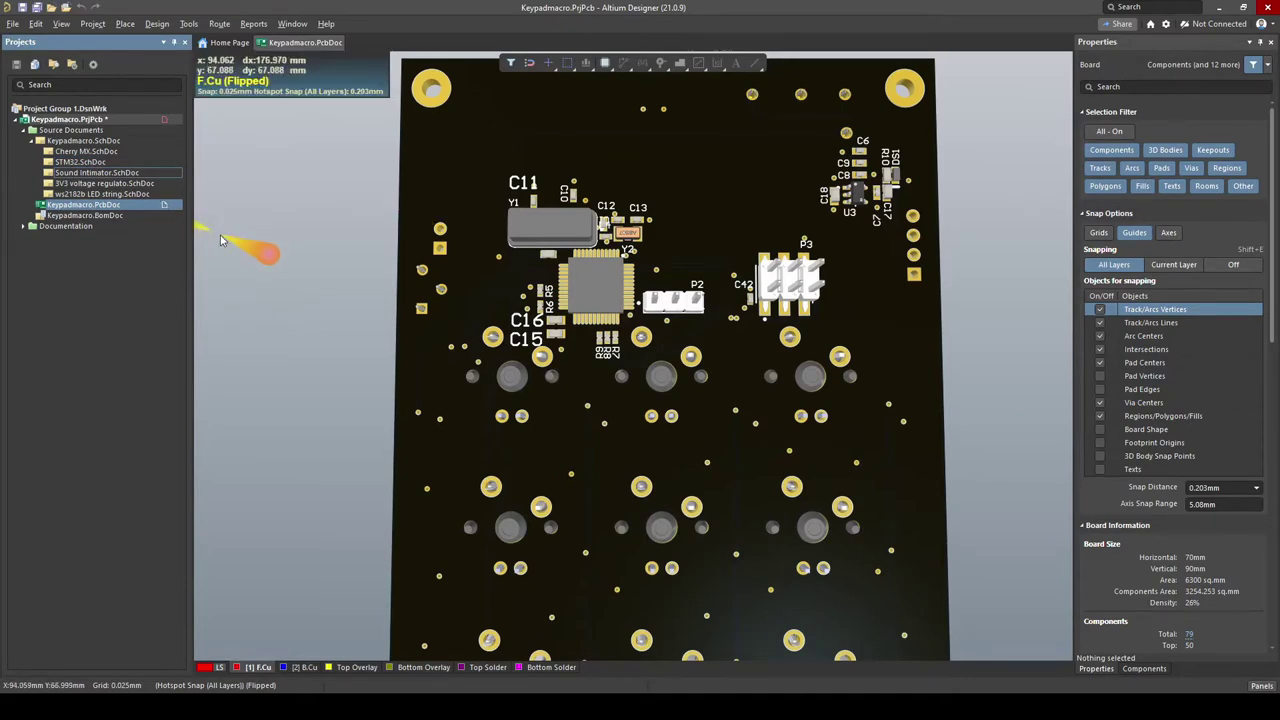
pyautogui.moveTo(410, 285); pyautogui.dragTo(461, 278, button='right')
pyautogui.keyDown('shift'); pyautogui.moveTo(666, 254); pyautogui.dragTo(668, 203, button='right'); pyautogui.keyUp('shift')
pyautogui.moveTo(806, 242); pyautogui.dragTo(836, 206, button='right')
pyautogui.keyDown('ctrl'); pyautogui.scroll(-3, 820, 262); pyautogui.keyUp('ctrl')
pyautogui.moveTo(714, 238); pyautogui.dragTo(698, 264, button='right')
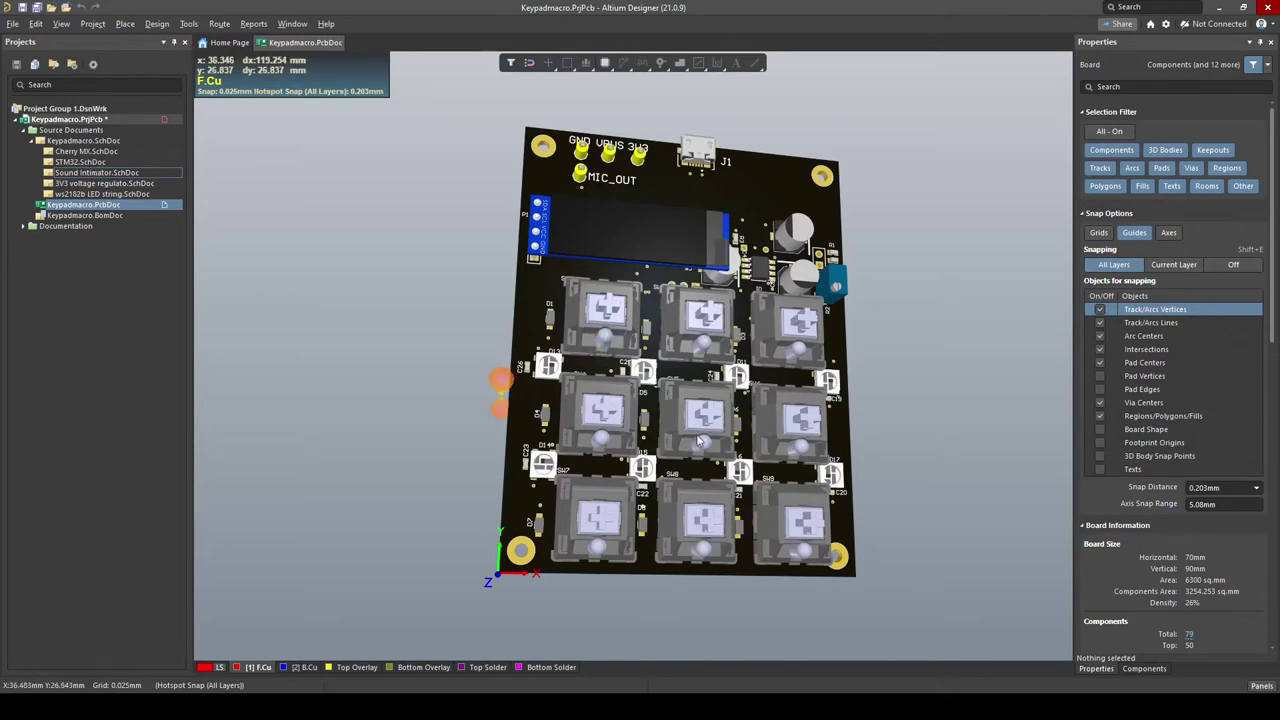
# Examine the key switches and LEDs on the top side in 3D, flipping the board over and back
pyautogui.moveTo(714, 440); pyautogui.dragTo(708, 428, button='middle')
pyautogui.moveTo(892, 460); pyautogui.dragTo(797, 398, button='right')
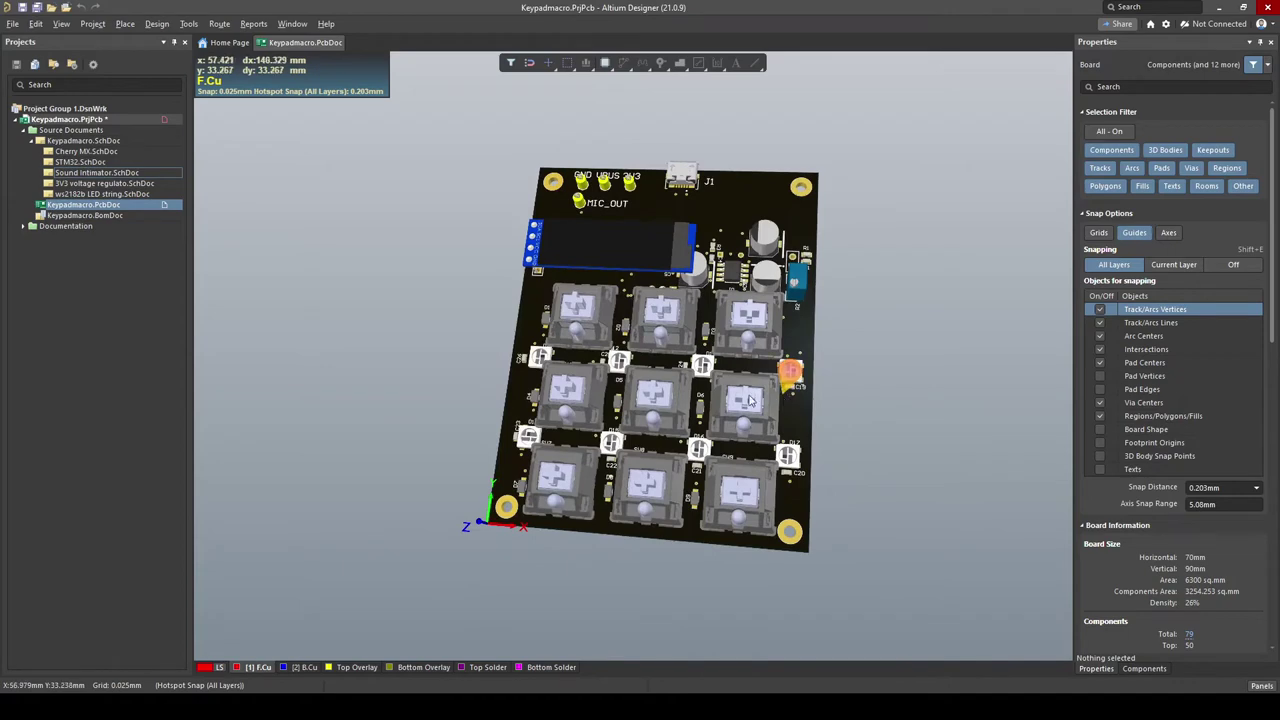
pyautogui.keyDown('ctrl'); pyautogui.scroll(2, 780, 260); pyautogui.keyUp('ctrl')
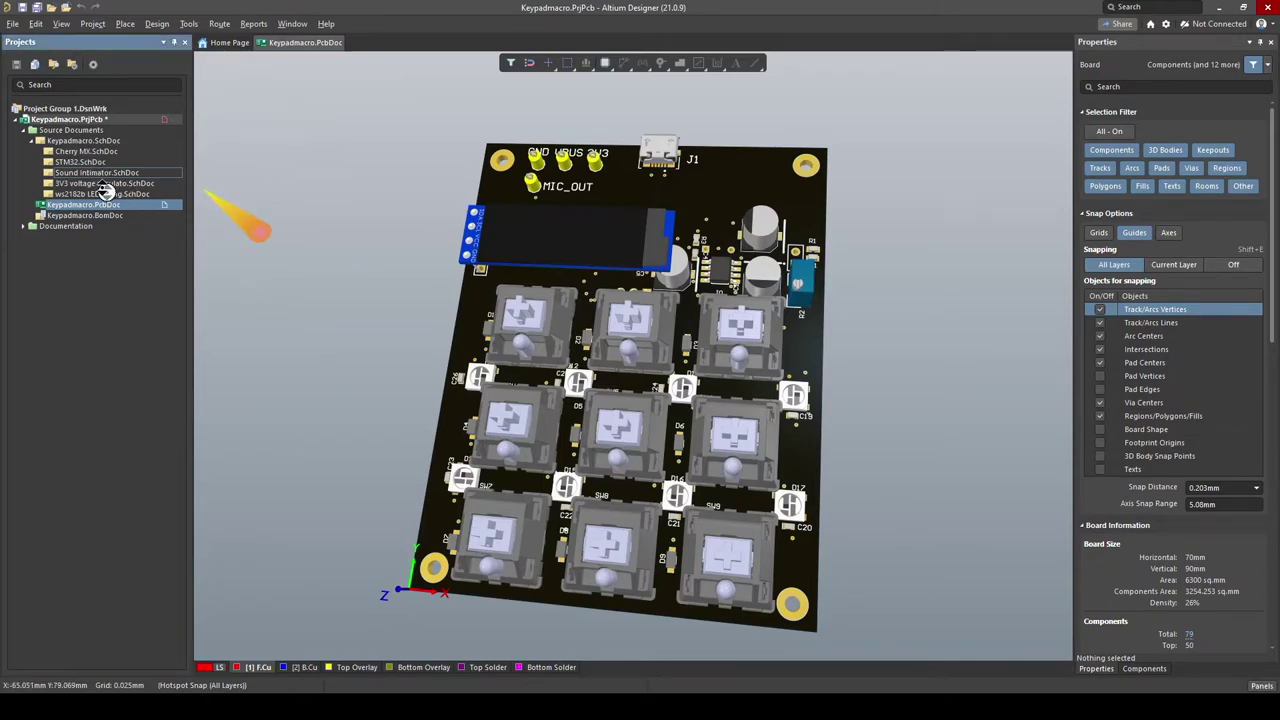
pyautogui.press('v')
pyautogui.press('b')
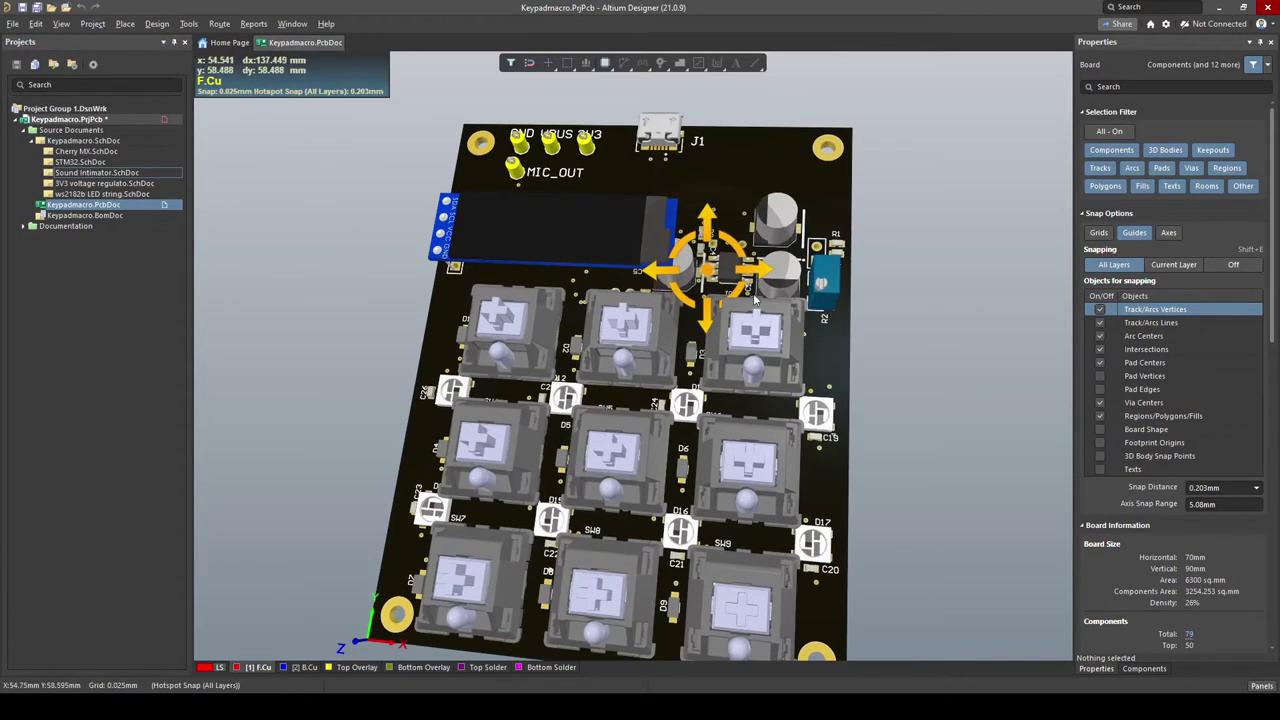
pyautogui.press('v')
pyautogui.press('b')
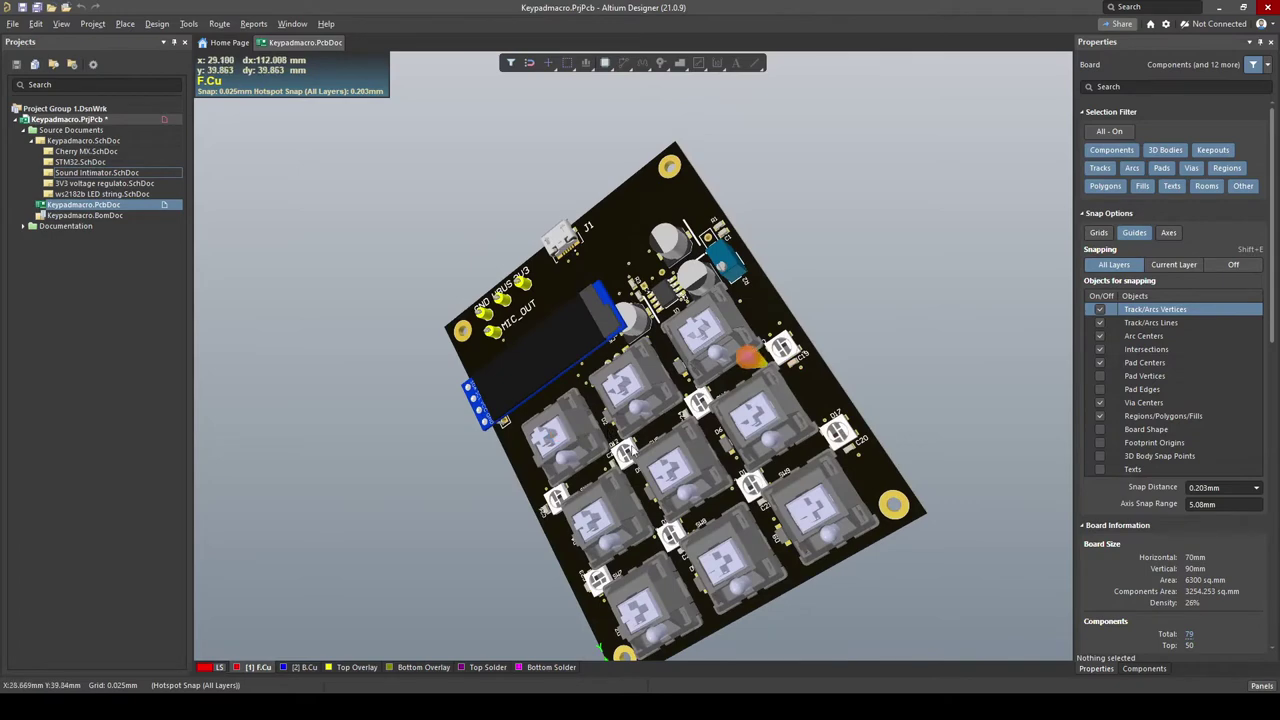
# Open Cherry MX.SchDoc and examine the key switches and the CH_ROW1 to CH_ROW3 row connections
pyautogui.doubleClick(86, 151)
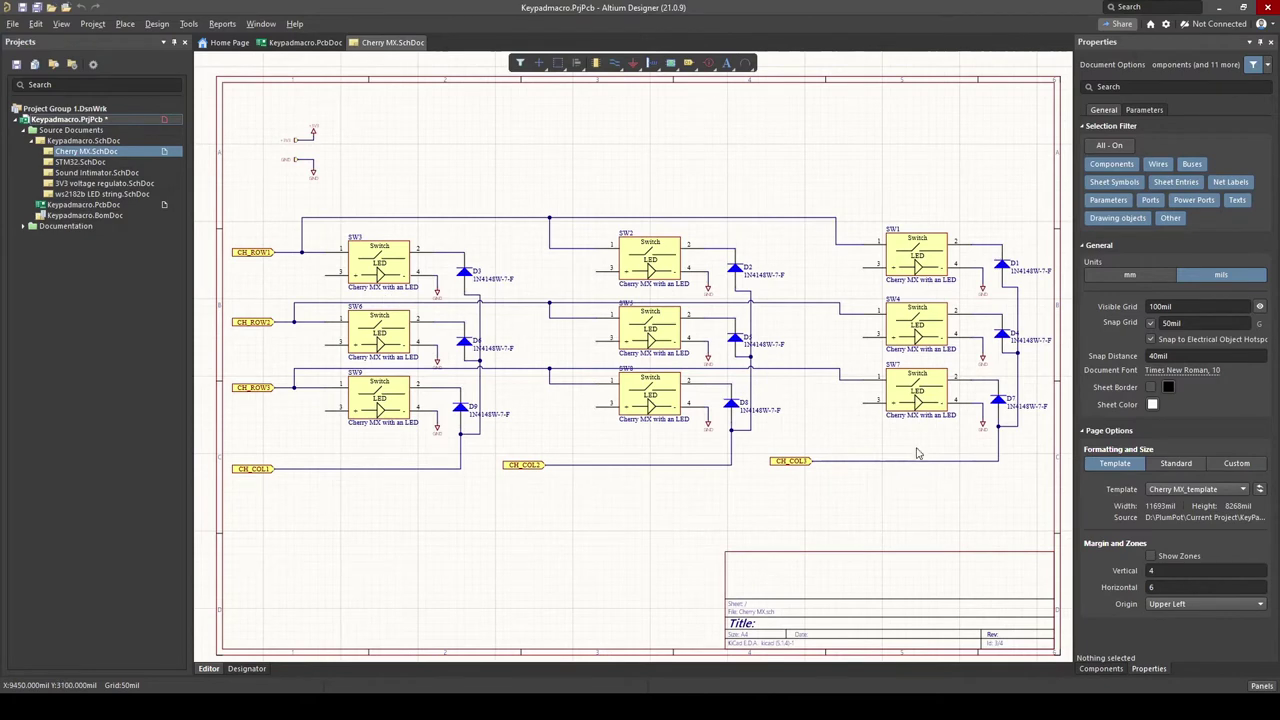
pyautogui.keyDown('ctrl'); pyautogui.scroll(4, 355, 298); pyautogui.keyUp('ctrl')
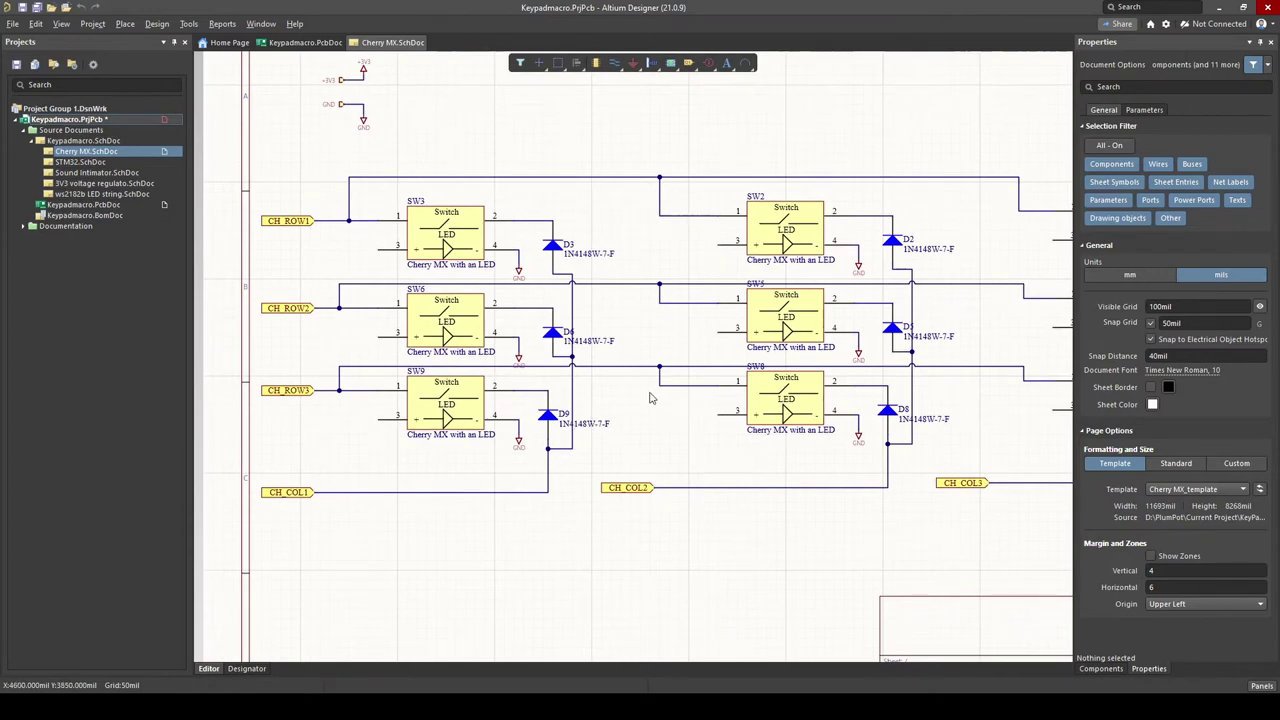
pyautogui.keyDown('ctrl'); pyautogui.scroll(-3, 631, 408); pyautogui.keyUp('ctrl')
pyautogui.keyDown('ctrl'); pyautogui.scroll(2, 607, 390); pyautogui.keyUp('ctrl')
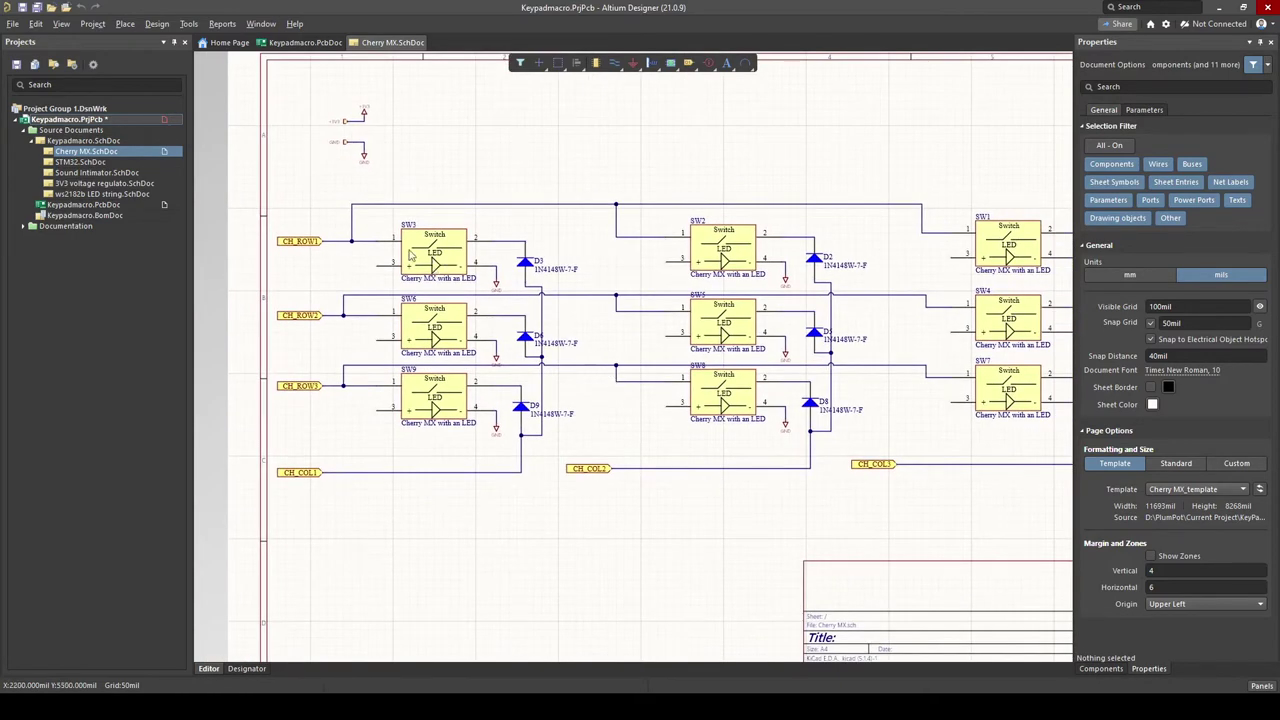
pyautogui.keyDown('ctrl'); pyautogui.scroll(-3, 494, 286); pyautogui.keyUp('ctrl')
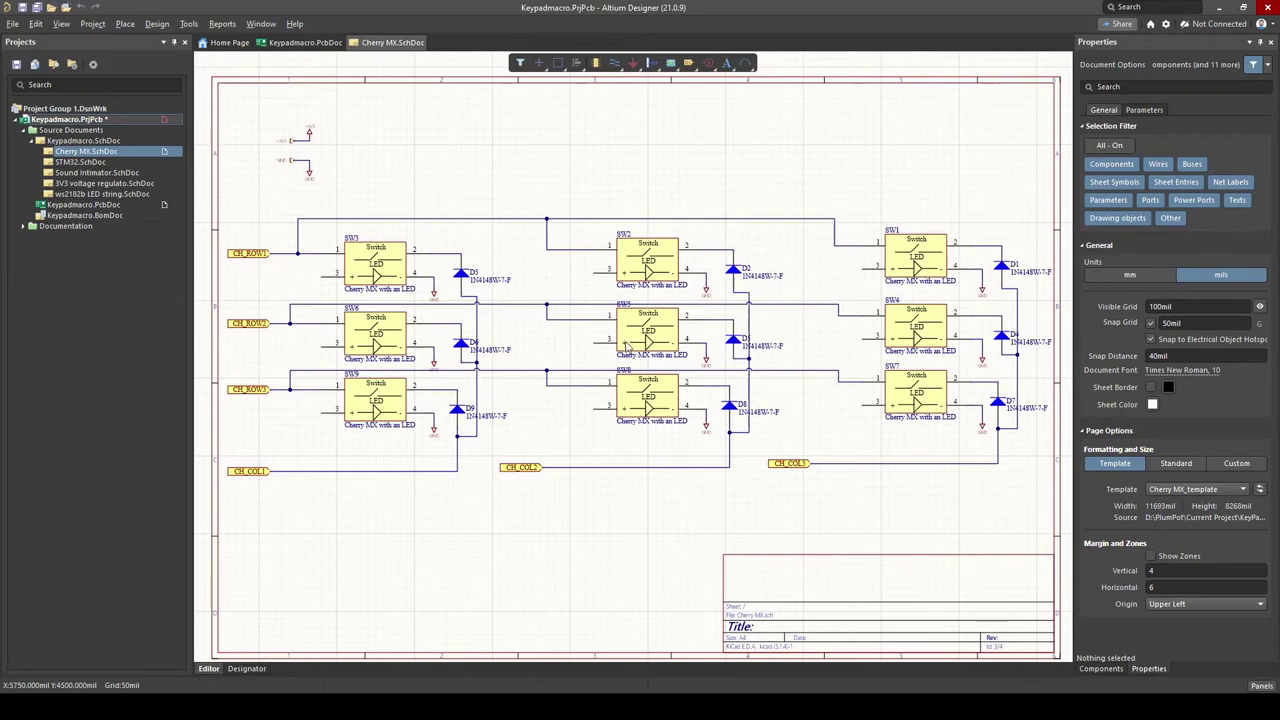
pyautogui.keyDown('ctrl'); pyautogui.scroll(2, 298, 352); pyautogui.keyUp('ctrl')
pyautogui.keyDown('ctrl'); pyautogui.scroll(2, 255, 300); pyautogui.keyUp('ctrl')
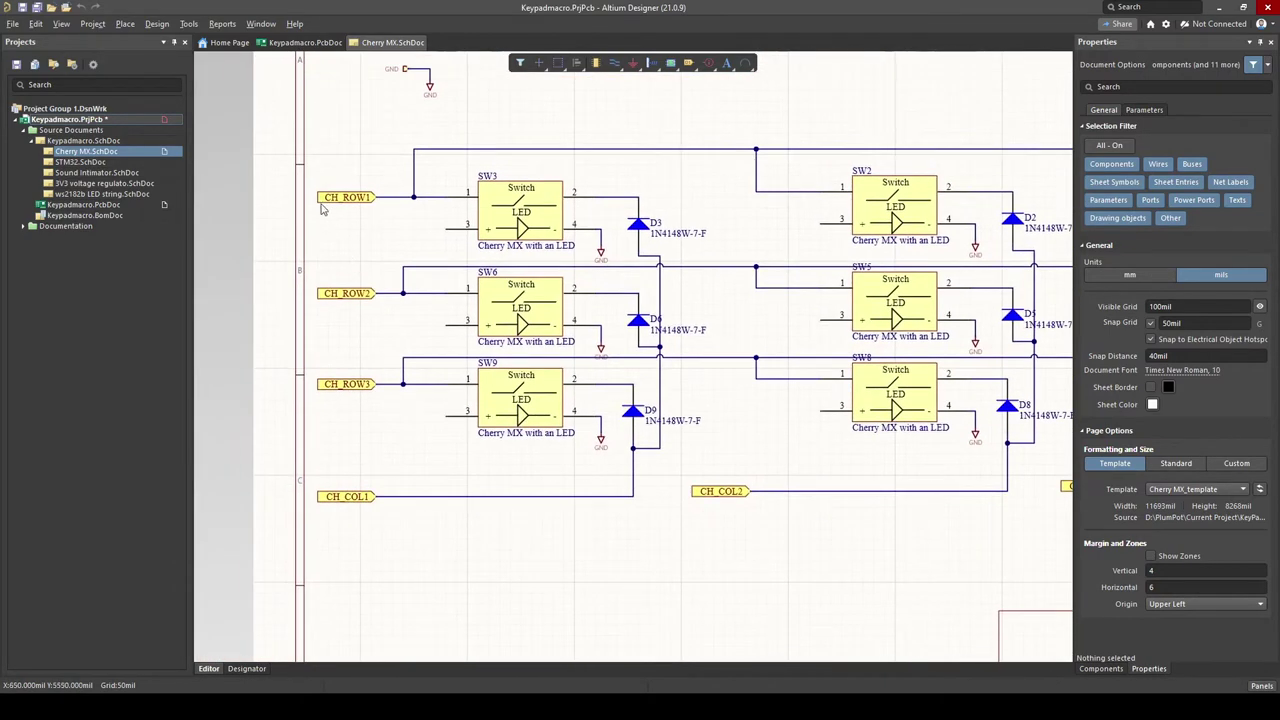
# Trace the diodes and the CH_COL1 to CH_COL3 column connections across the switch matrix
pyautogui.keyDown('ctrl'); pyautogui.scroll(-2, 574, 443); pyautogui.keyUp('ctrl')
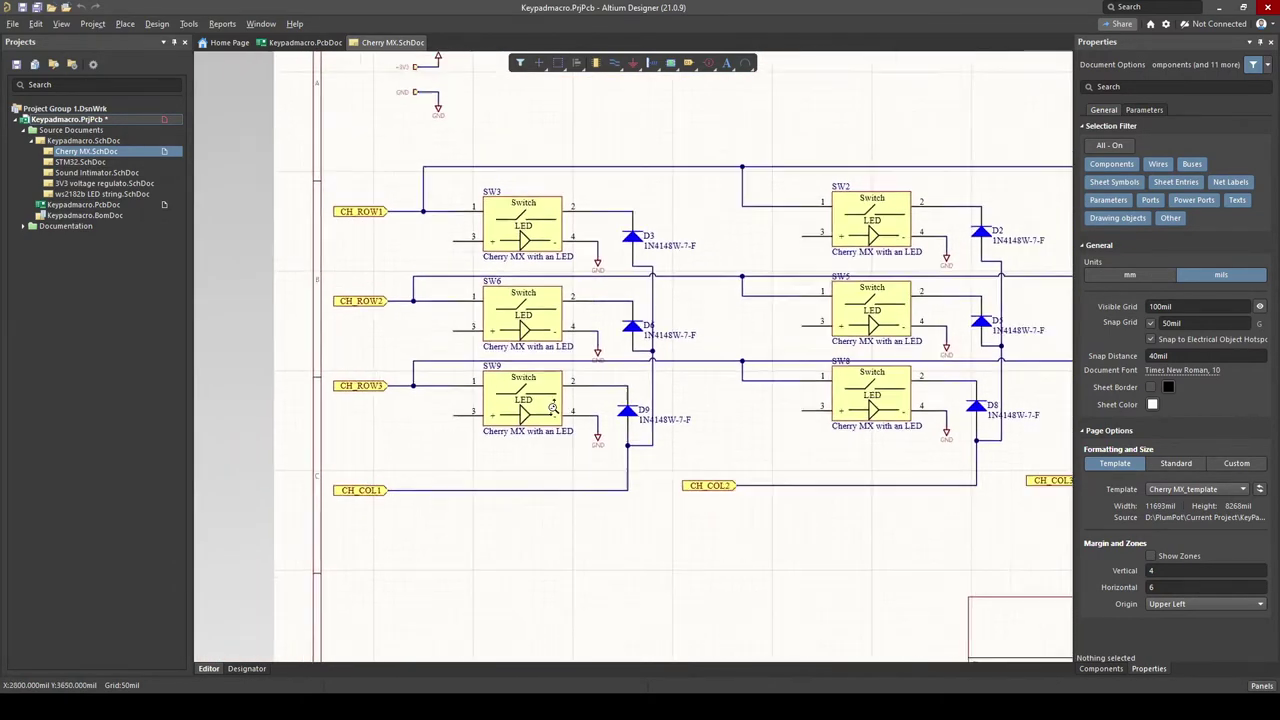
pyautogui.moveTo(535, 326); pyautogui.dragTo(393, 333, button='right')
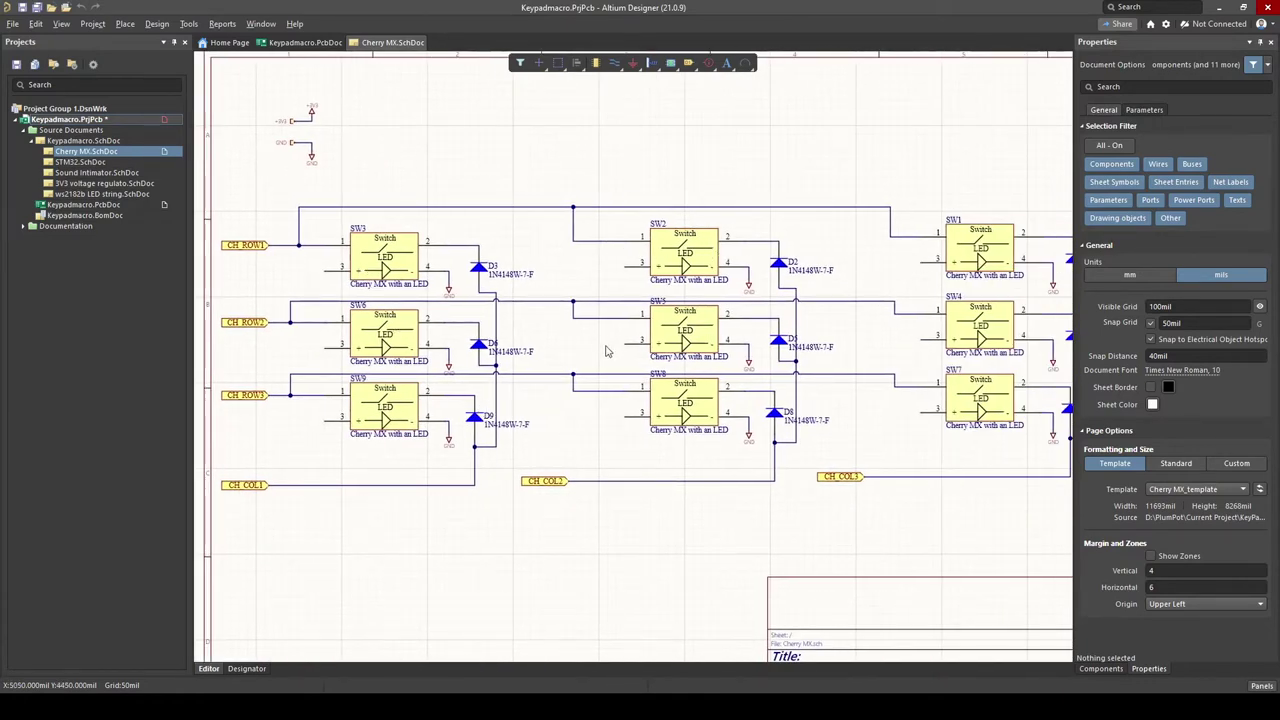
pyautogui.keyDown('ctrl'); pyautogui.scroll(-2, 605, 350); pyautogui.keyUp('ctrl')
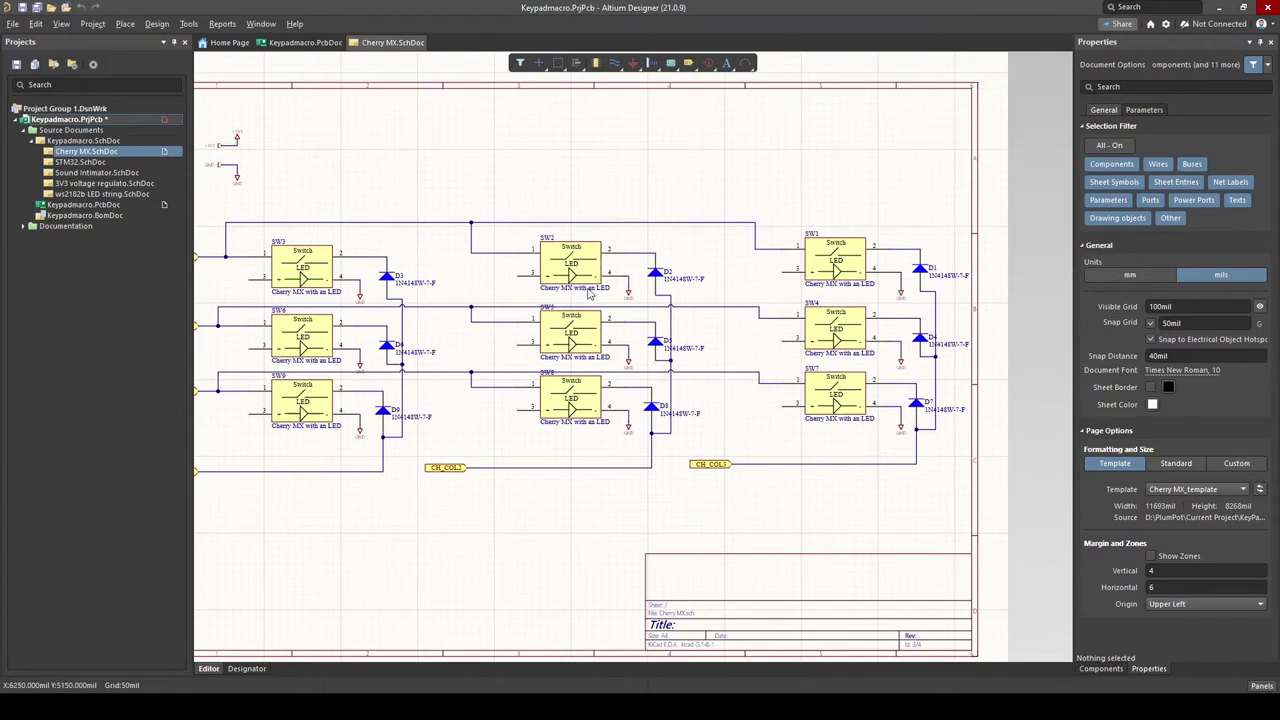
pyautogui.keyDown('ctrl'); pyautogui.scroll(-2, 433, 331); pyautogui.keyUp('ctrl')
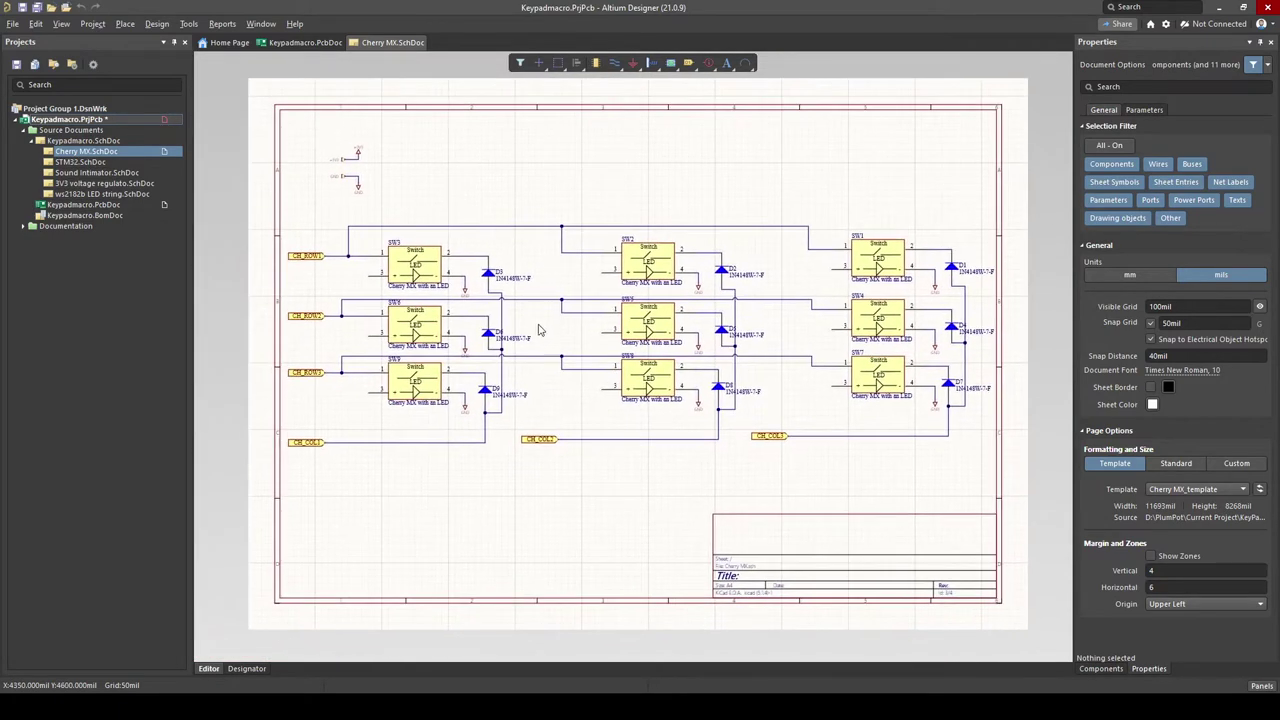
pyautogui.keyDown('ctrl'); pyautogui.scroll(3, 501, 339); pyautogui.keyUp('ctrl')
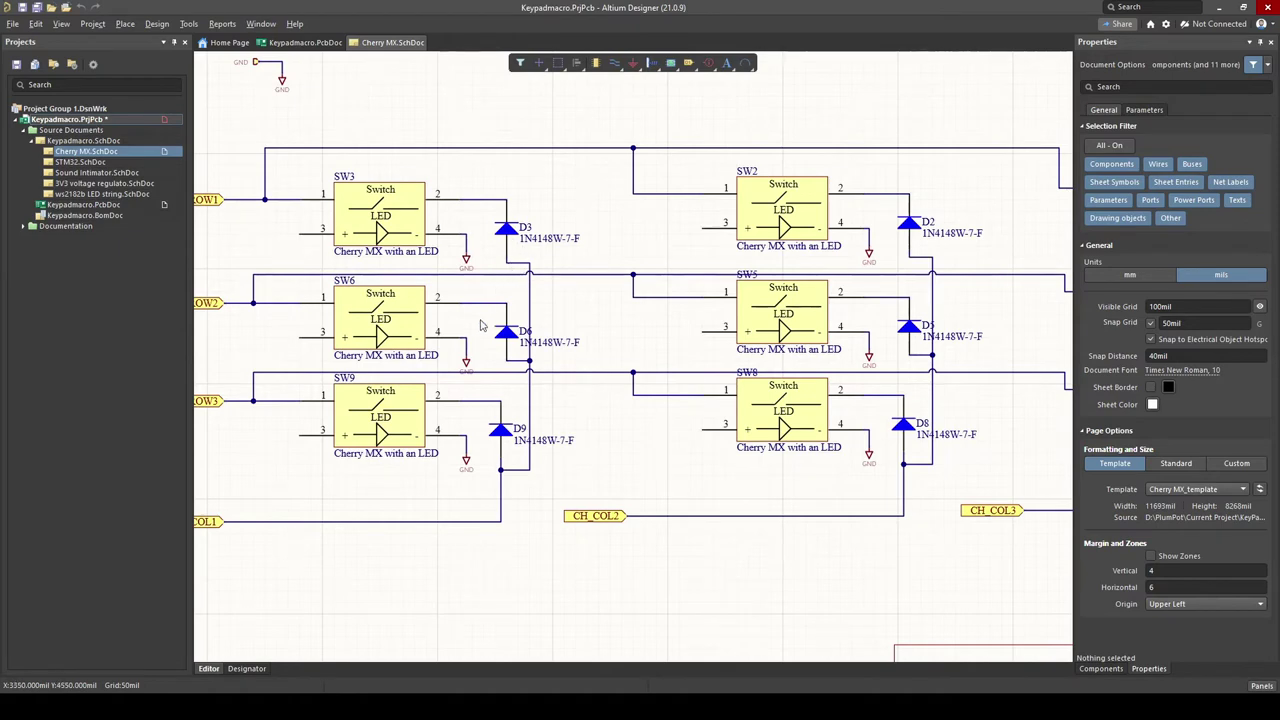
pyautogui.keyDown('ctrl'); pyautogui.scroll(-3, 481, 325); pyautogui.keyUp('ctrl')
pyautogui.keyDown('ctrl'); pyautogui.scroll(2, 455, 357); pyautogui.keyUp('ctrl')
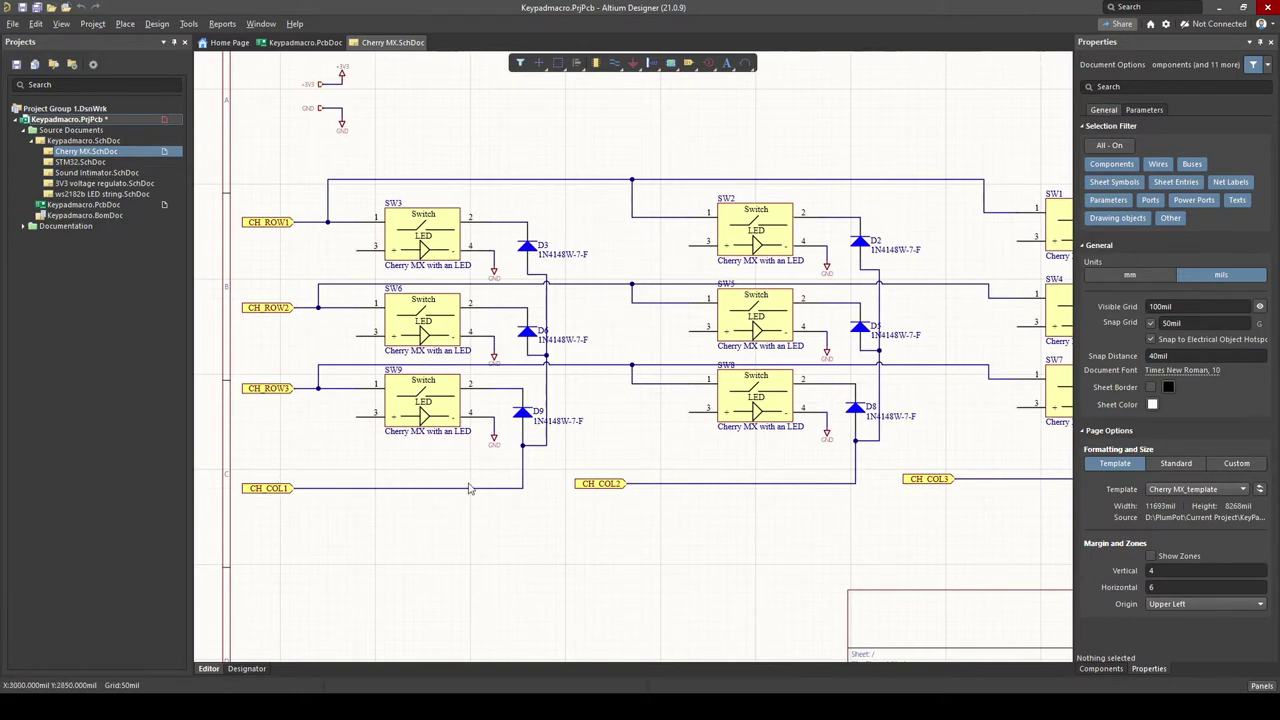
pyautogui.keyDown('ctrl'); pyautogui.scroll(-3, 622, 540); pyautogui.keyUp('ctrl')
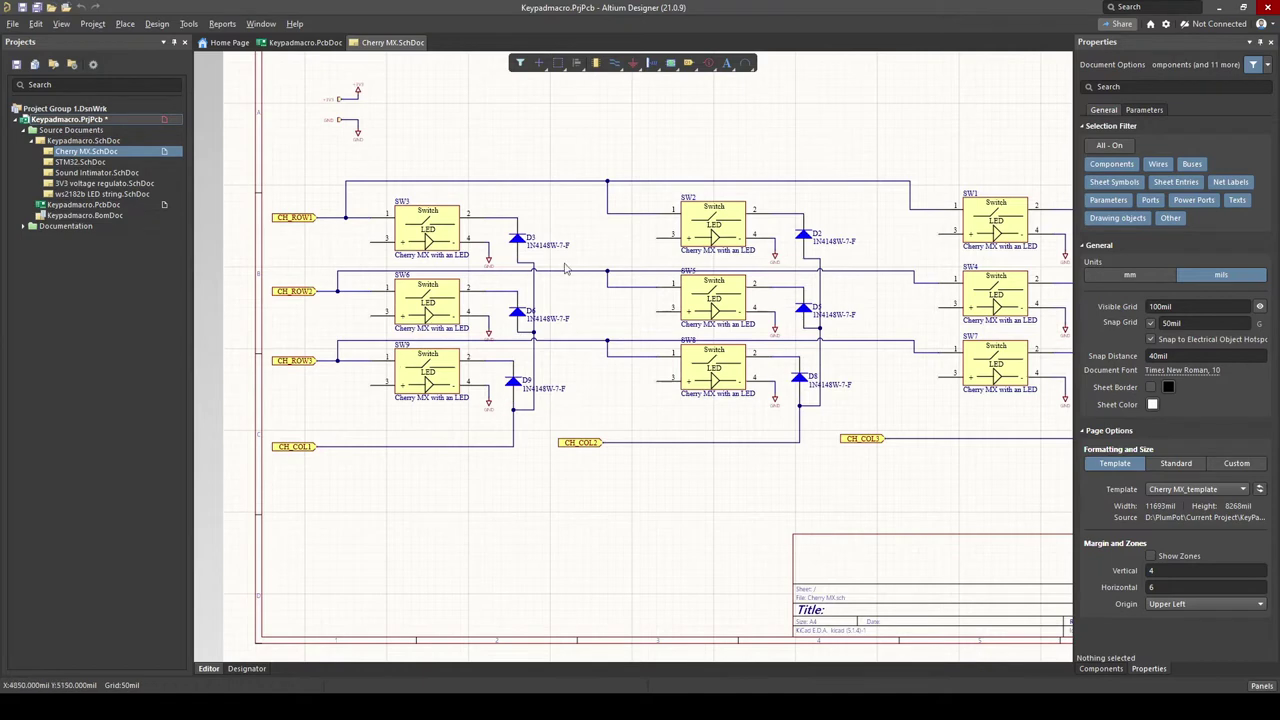
# Open STM32.SchDoc and examine the microcontroller, its power pins and the oscillator circuits
pyautogui.doubleClick(80, 162)
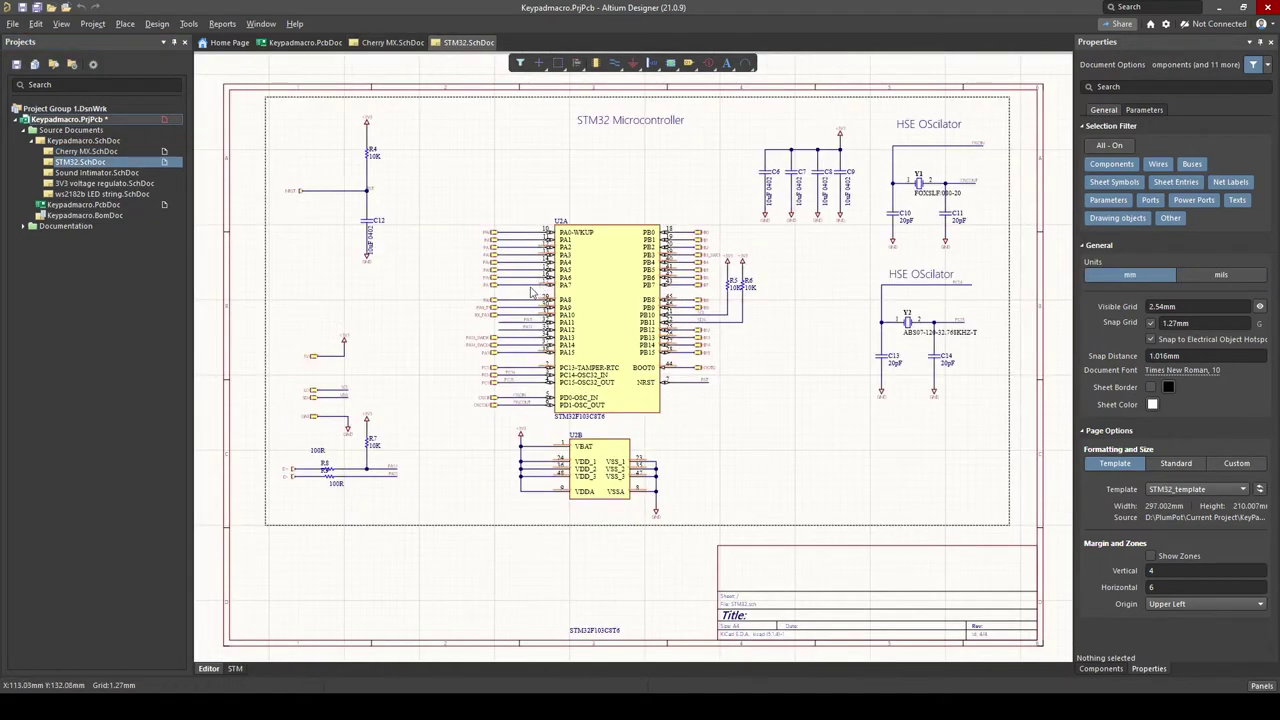
pyautogui.keyDown('ctrl'); pyautogui.scroll(3, 587, 434); pyautogui.keyUp('ctrl')
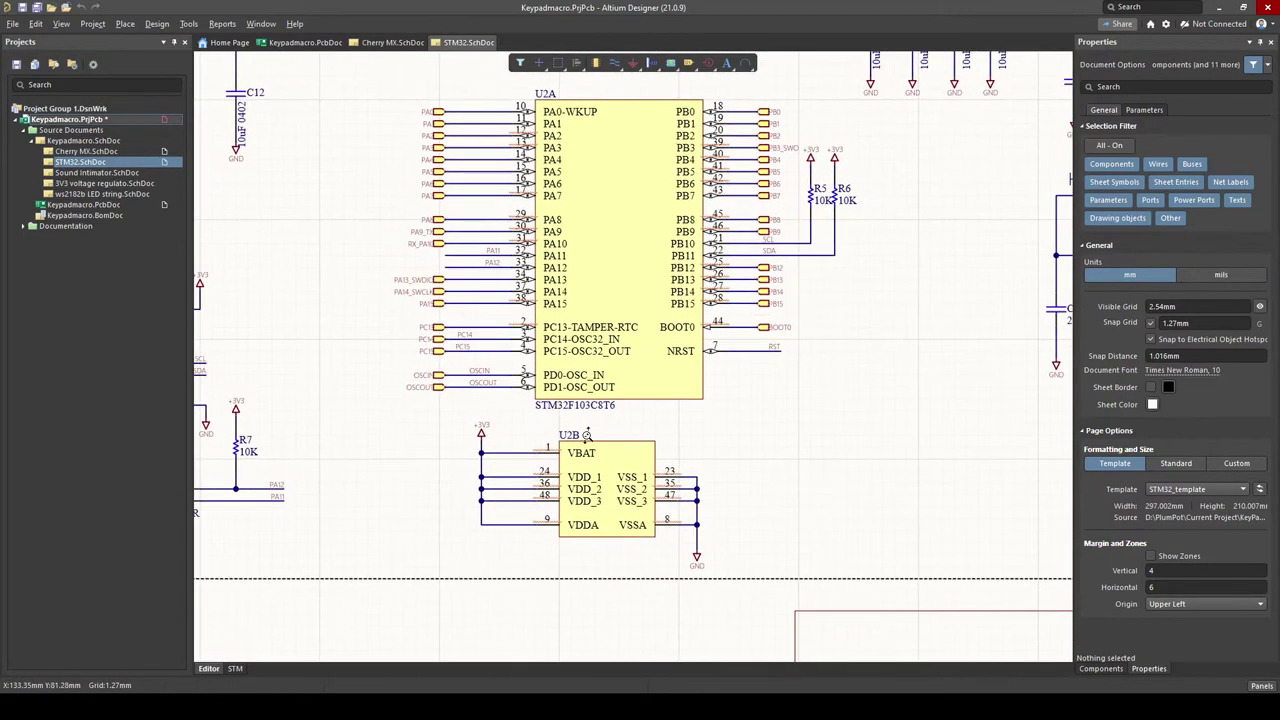
pyautogui.keyDown('ctrl'); pyautogui.scroll(-5, 597, 414); pyautogui.keyUp('ctrl')
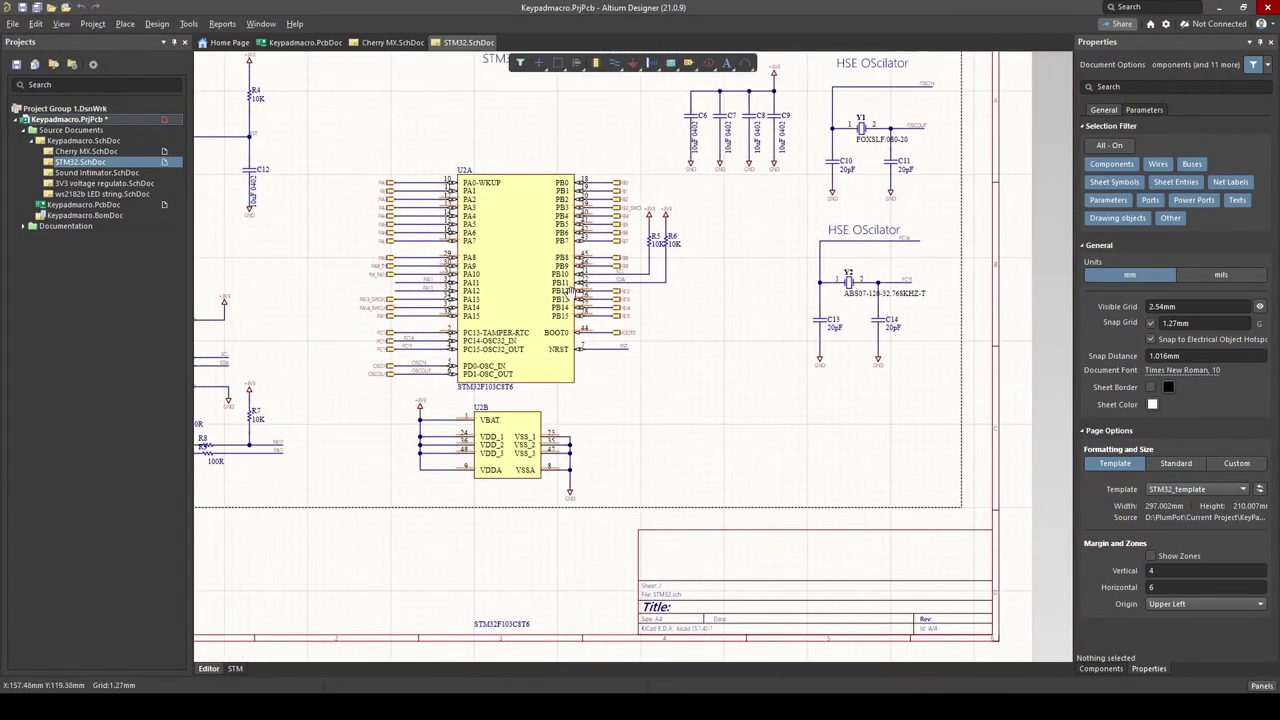
pyautogui.keyDown('ctrl'); pyautogui.scroll(4, 595, 345); pyautogui.keyUp('ctrl')
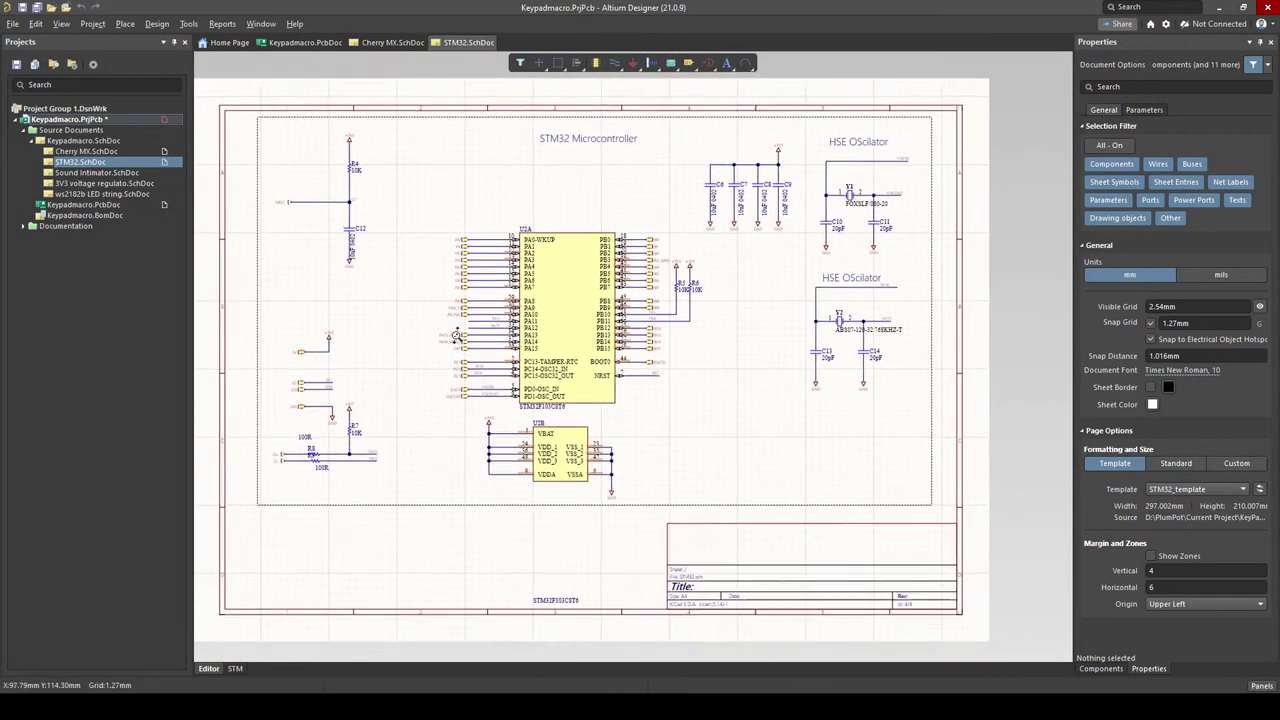
pyautogui.moveTo(409, 356); pyautogui.dragTo(447, 353, button='right')
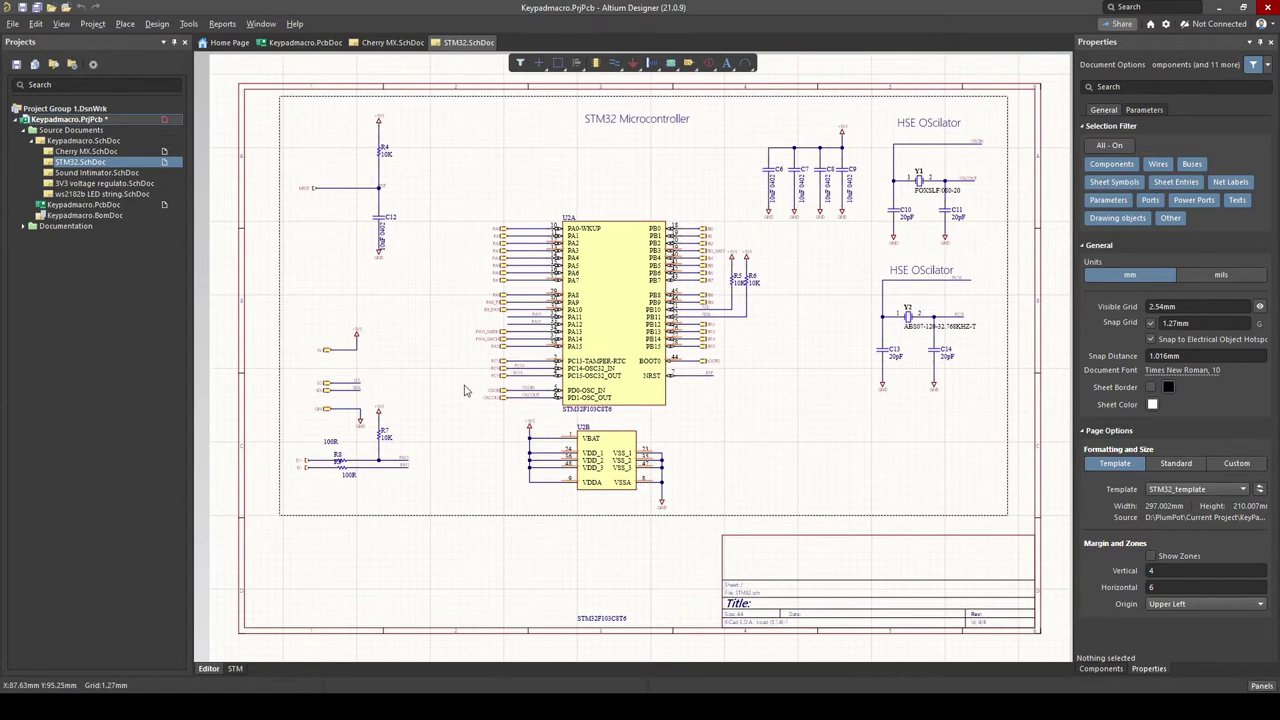
# Examine the decoupling capacitors C6 to C9 and the two HSE oscillator circuits beside the STM32 microcontroller
pyautogui.keyDown('ctrl'); pyautogui.scroll(1, 430, 330); pyautogui.keyUp('ctrl')
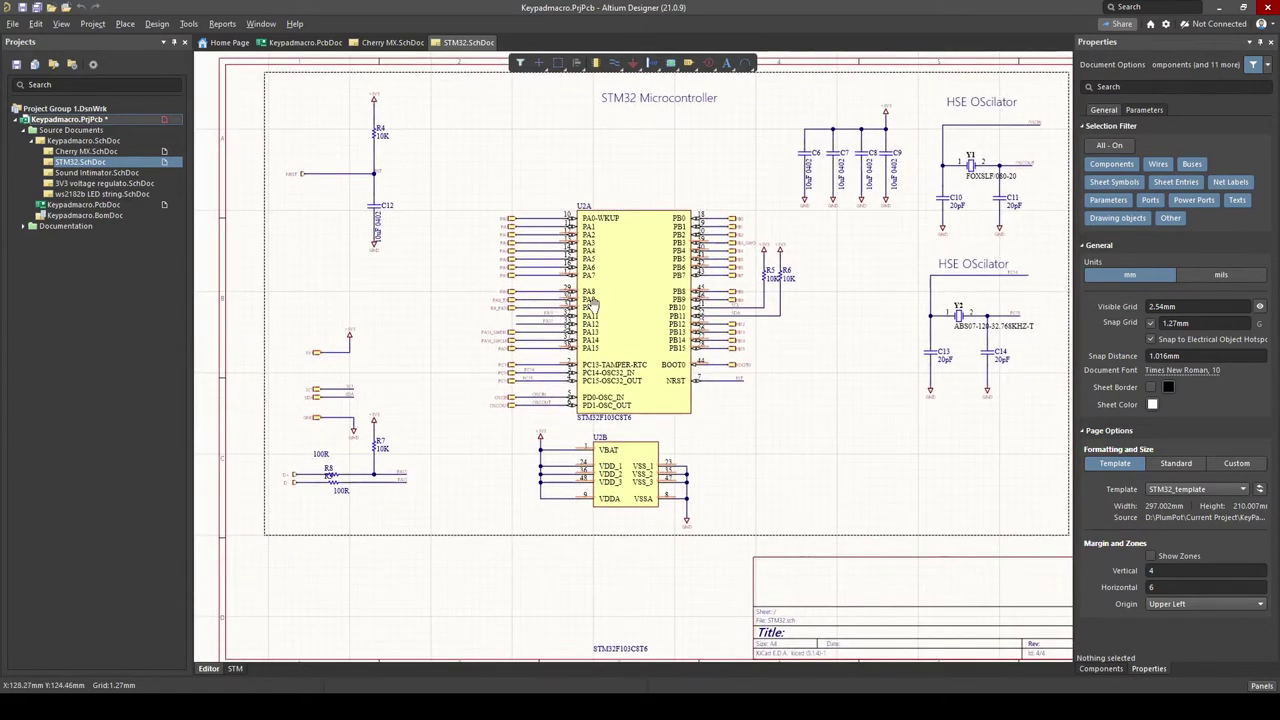
pyautogui.moveTo(592, 303); pyautogui.dragTo(530, 306, button='right')
pyautogui.moveTo(701, 335); pyautogui.dragTo(661, 341, button='right')
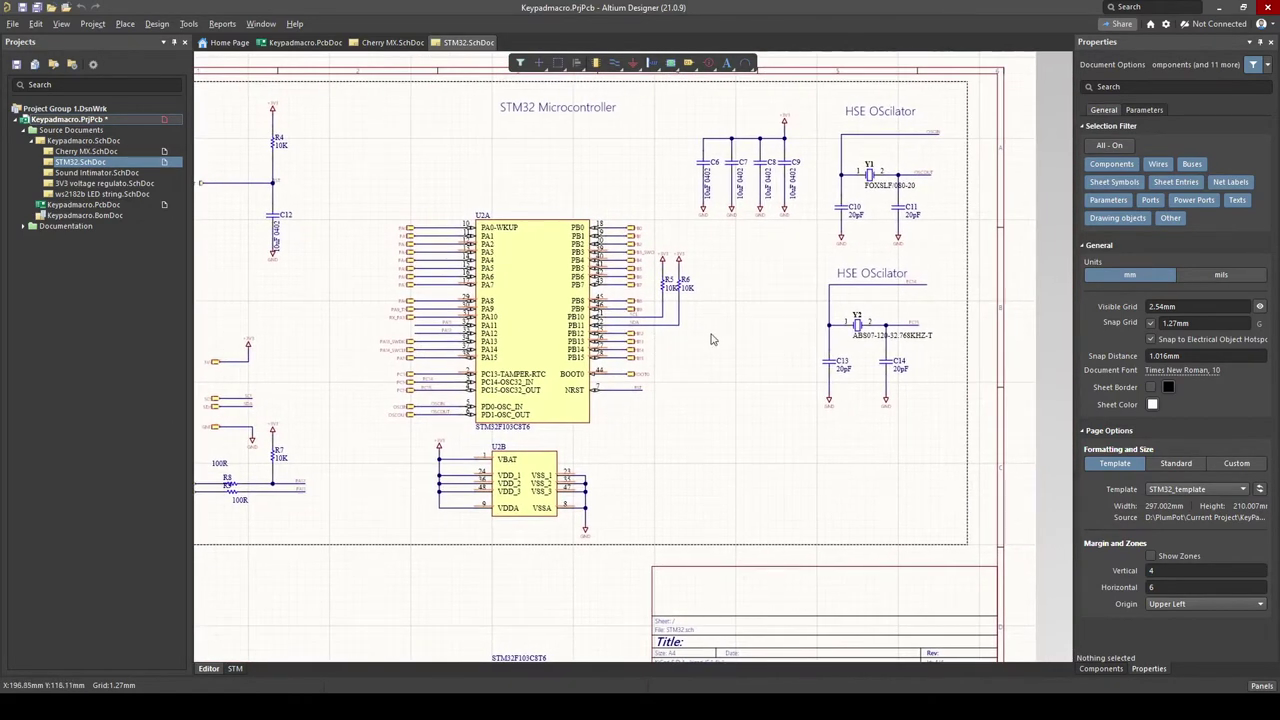
pyautogui.keyDown('ctrl'); pyautogui.scroll(1, 559, 333); pyautogui.keyUp('ctrl')
pyautogui.moveTo(754, 220); pyautogui.dragTo(619, 227, button='right')
pyautogui.keyDown('ctrl'); pyautogui.scroll(1, 790, 340); pyautogui.keyUp('ctrl')
pyautogui.moveTo(559, 333); pyautogui.dragTo(583, 494, button='right')
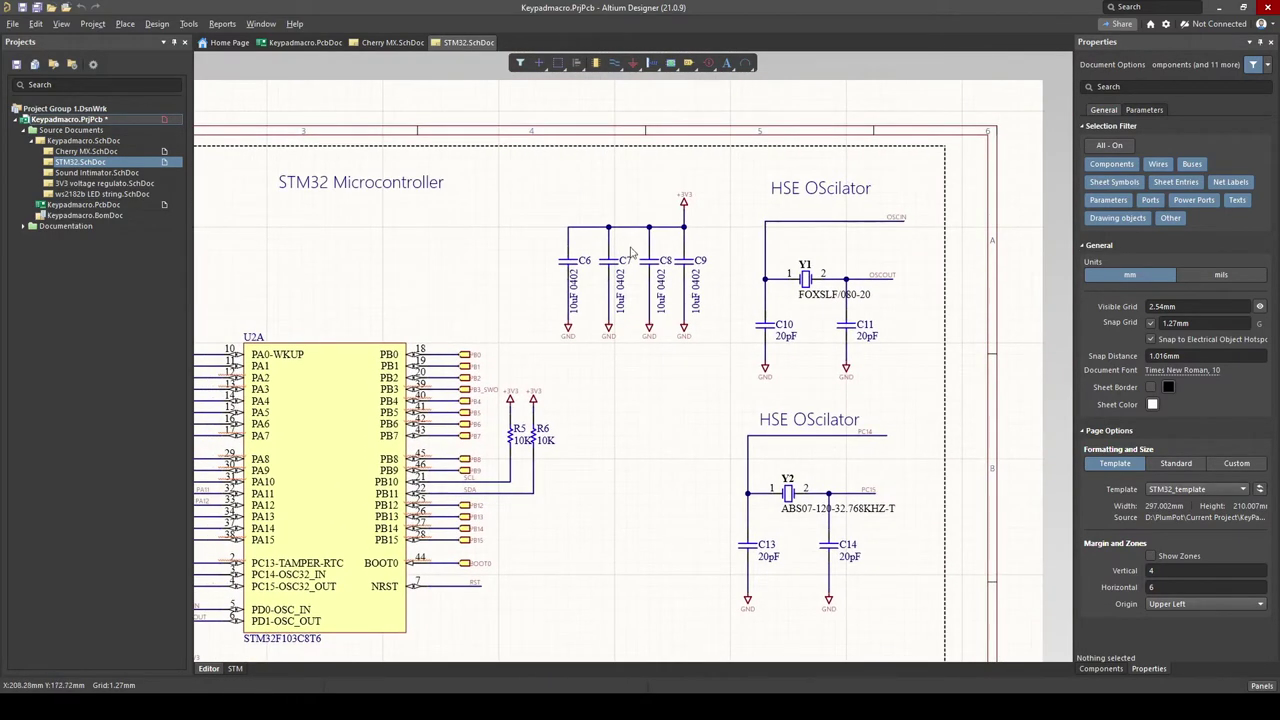
pyautogui.keyDown('ctrl'); pyautogui.scroll(2, 620, 345); pyautogui.keyUp('ctrl')
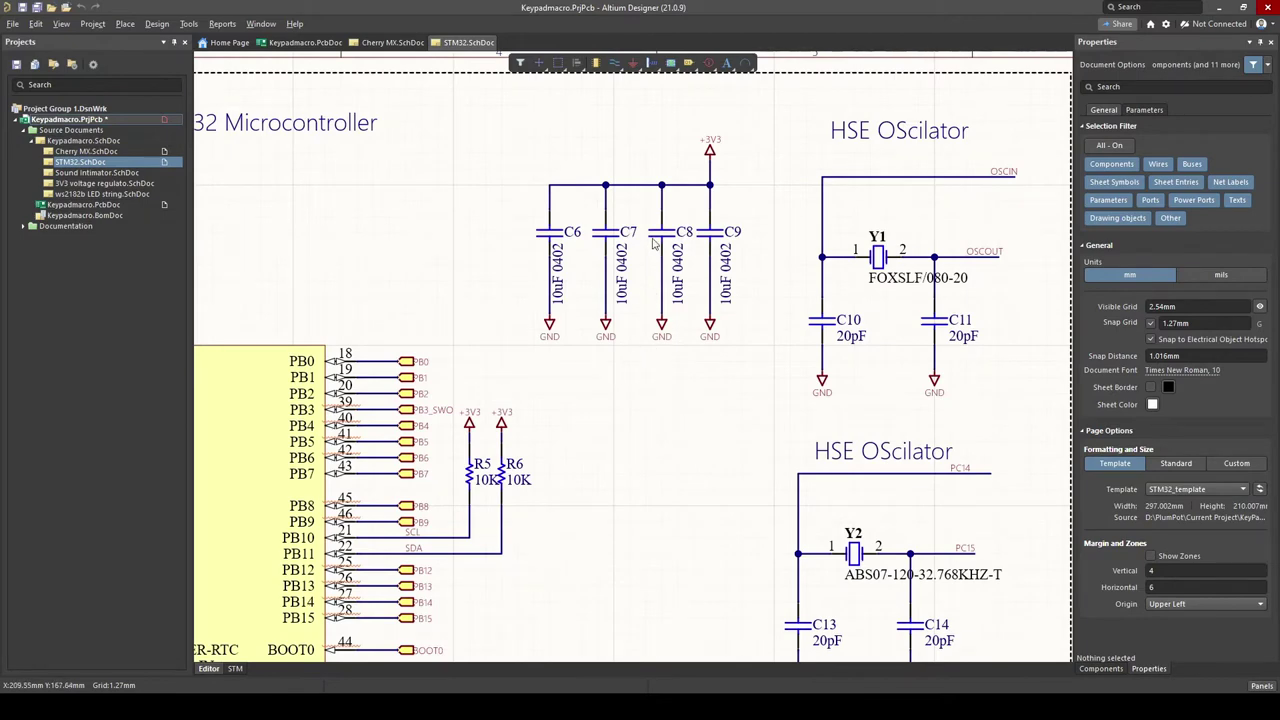
pyautogui.keyDown('ctrl'); pyautogui.scroll(-3, 651, 294); pyautogui.keyUp('ctrl')
# Examine the D+ and D- lines with resistors R7 to R9, and the supply and I2C ports above them
pyautogui.keyDown('ctrl'); pyautogui.scroll(2, 499, 441); pyautogui.keyUp('ctrl')
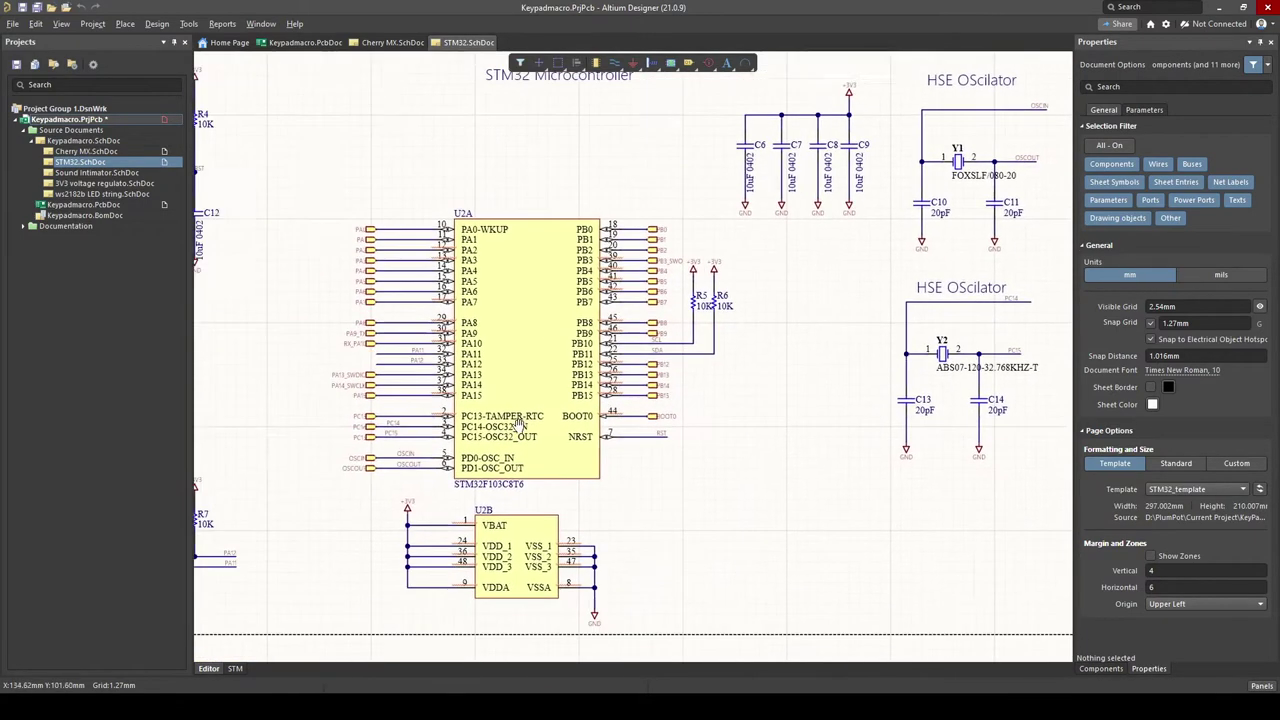
pyautogui.moveTo(502, 441); pyautogui.dragTo(547, 412, button='right')
pyautogui.moveTo(495, 463); pyautogui.dragTo(556, 446, button='right')
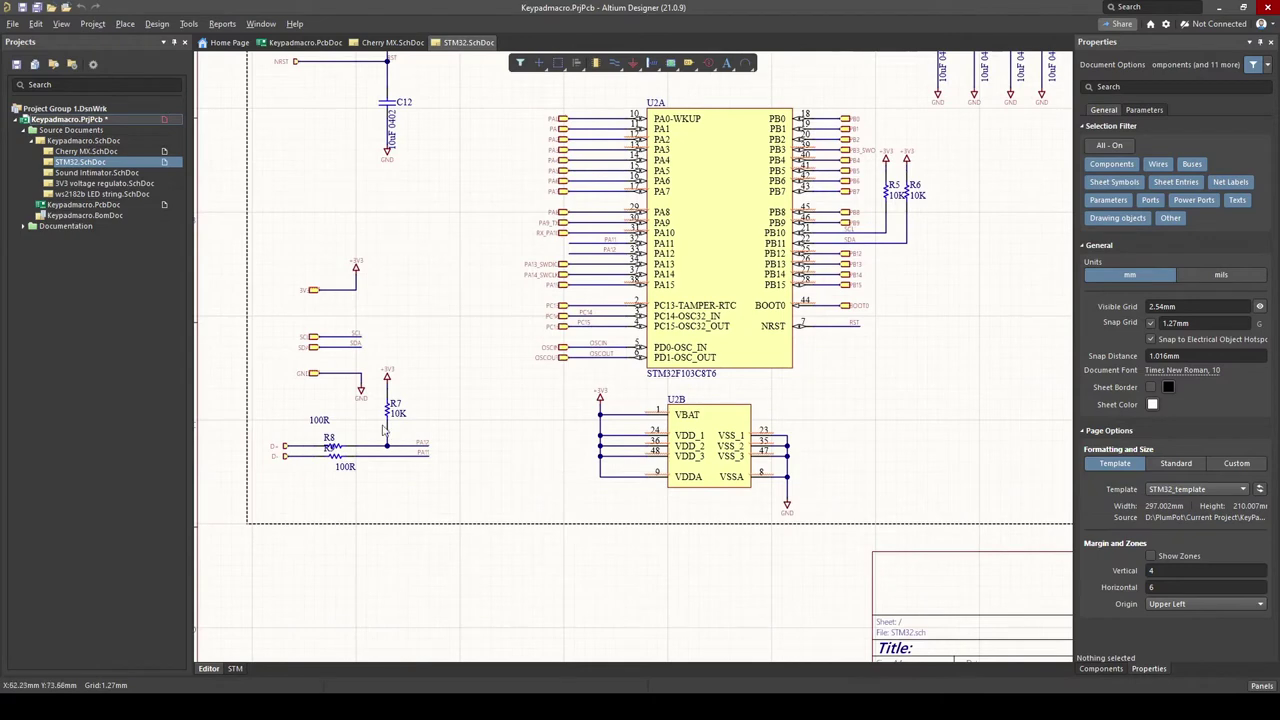
pyautogui.keyDown('ctrl'); pyautogui.scroll(-3, 503, 339); pyautogui.keyUp('ctrl')
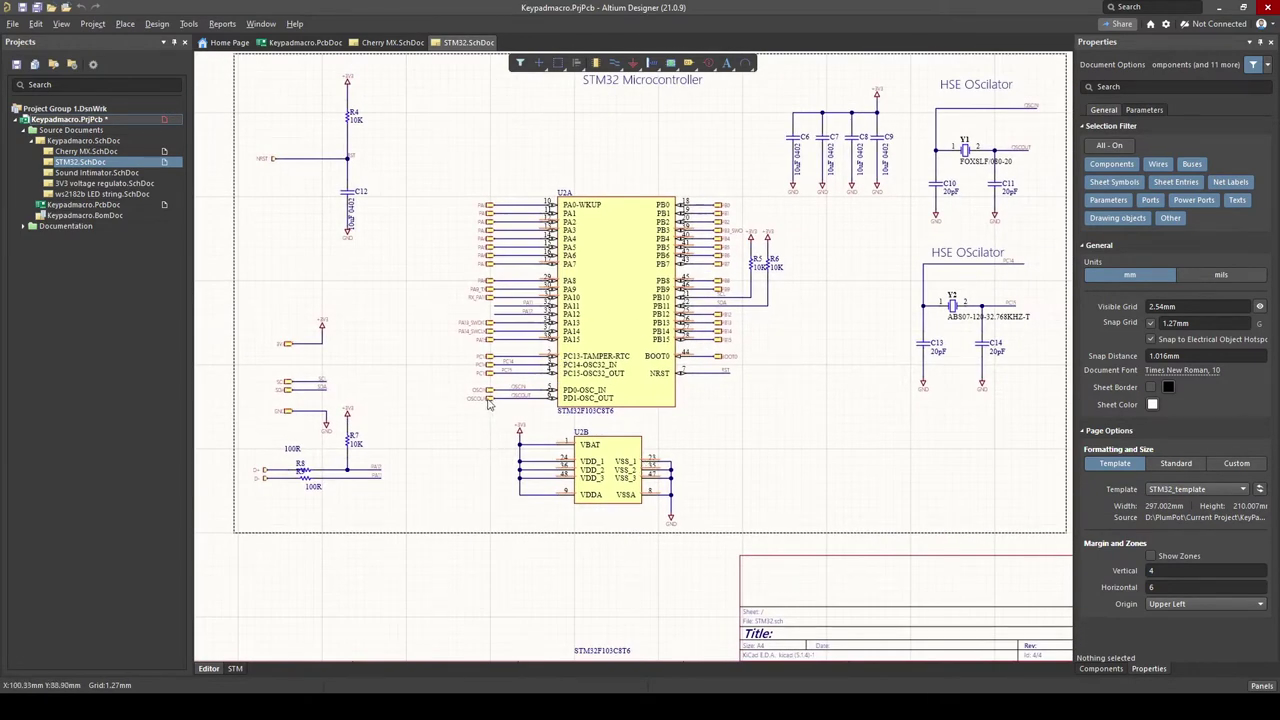
pyautogui.keyDown('ctrl'); pyautogui.scroll(1, 807, 344); pyautogui.keyUp('ctrl')
pyautogui.moveTo(420, 506); pyautogui.dragTo(511, 466, button='right')
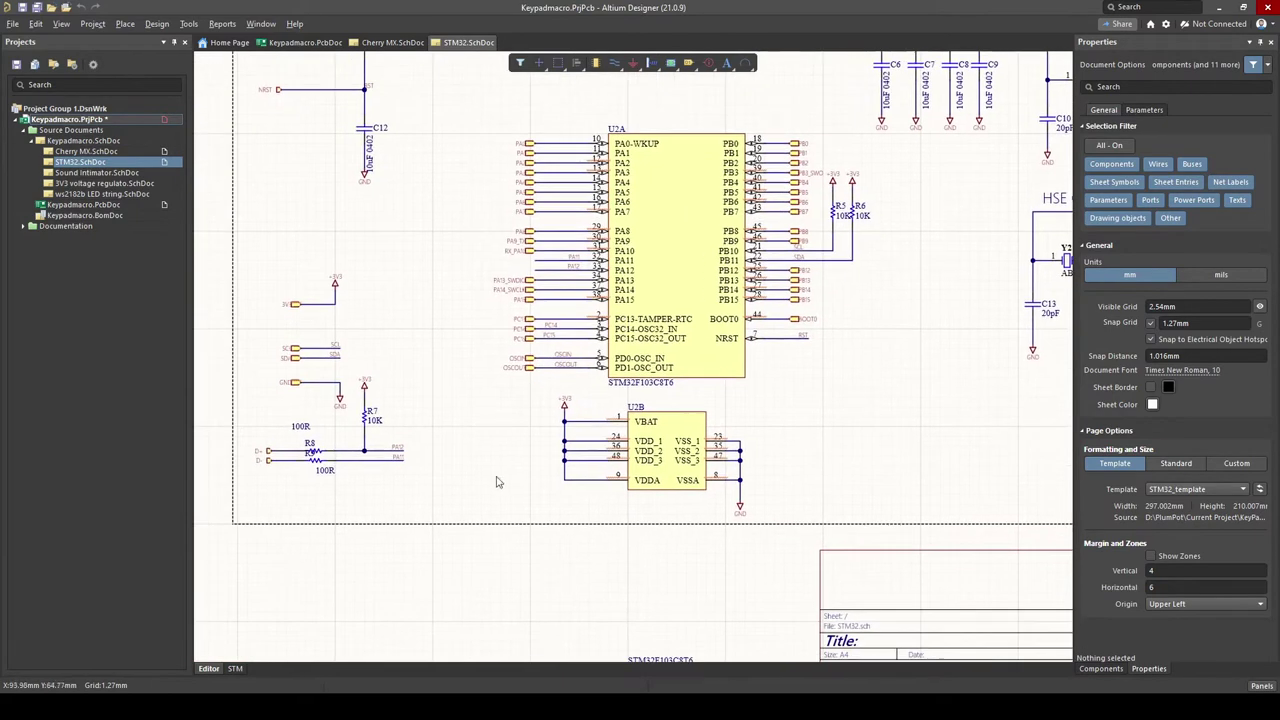
pyautogui.hotkey('ctrl', 'pagedown')
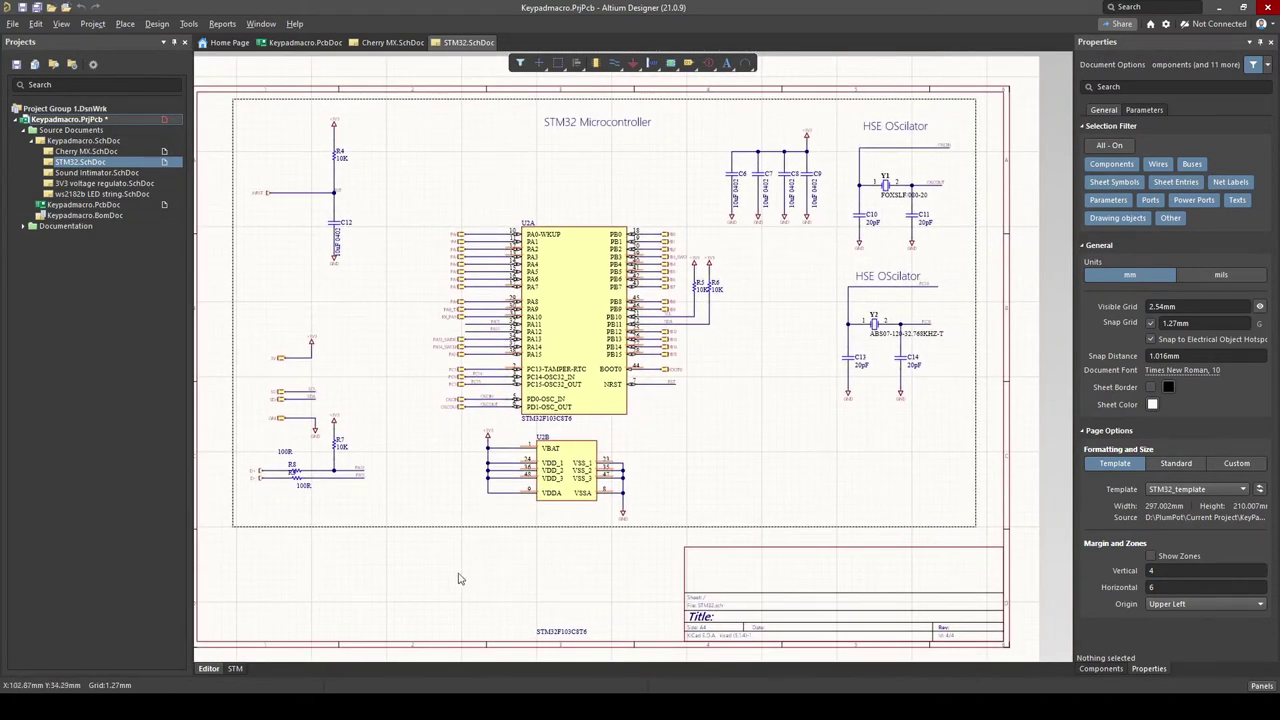
# Examine the NRST reset circuit with R4 and C12, and its surroundings across the STM32 sheet
pyautogui.keyDown('ctrl'); pyautogui.scroll(3, 263, 216); pyautogui.keyUp('ctrl')
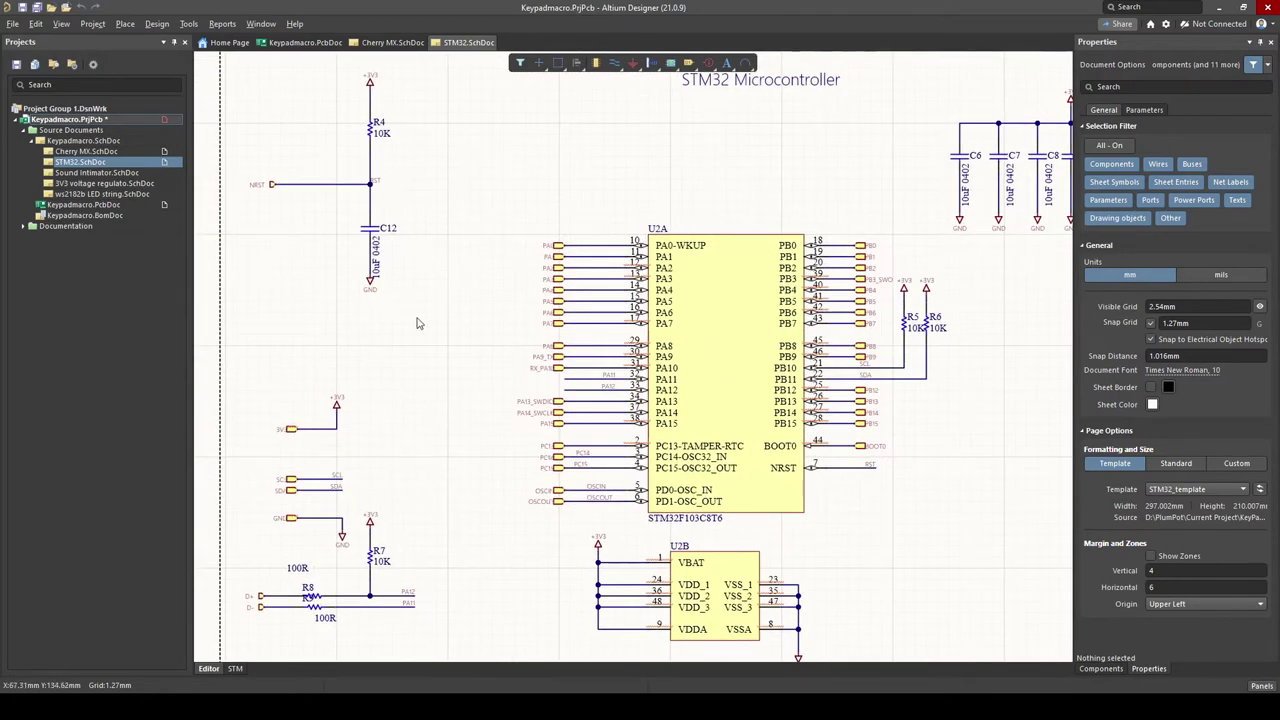
pyautogui.keyDown('ctrl'); pyautogui.scroll(-1, 540, 344); pyautogui.keyUp('ctrl')
pyautogui.keyDown('ctrl'); pyautogui.scroll(-1, 540, 344); pyautogui.keyUp('ctrl')
pyautogui.moveTo(565, 344); pyautogui.dragTo(480, 236, button='right')
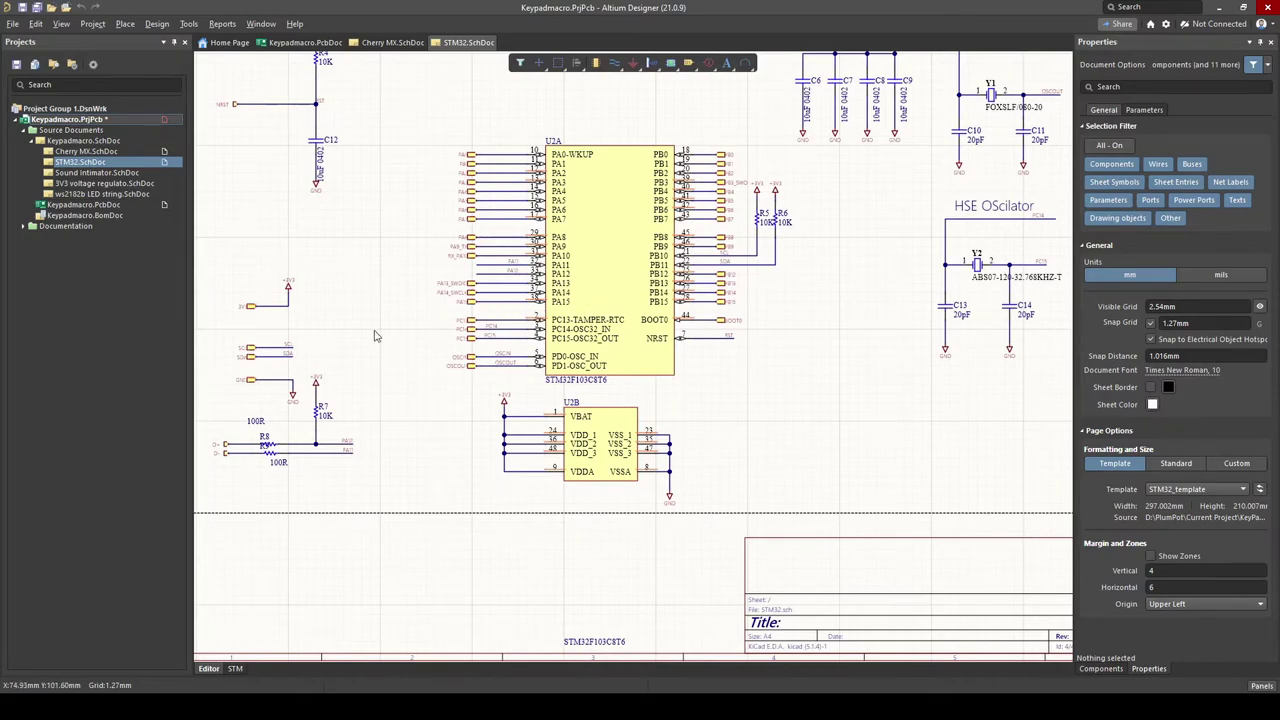
pyautogui.keyDown('ctrl'); pyautogui.scroll(1, 414, 340); pyautogui.keyUp('ctrl')
pyautogui.keyDown('ctrl'); pyautogui.scroll(1, 287, 362); pyautogui.keyUp('ctrl')
pyautogui.keyDown('ctrl'); pyautogui.scroll(-2, 340, 350); pyautogui.keyUp('ctrl')
pyautogui.moveTo(612, 170); pyautogui.dragTo(461, 312, button='right')
pyautogui.moveTo(628, 217); pyautogui.dragTo(520, 240, button='right')
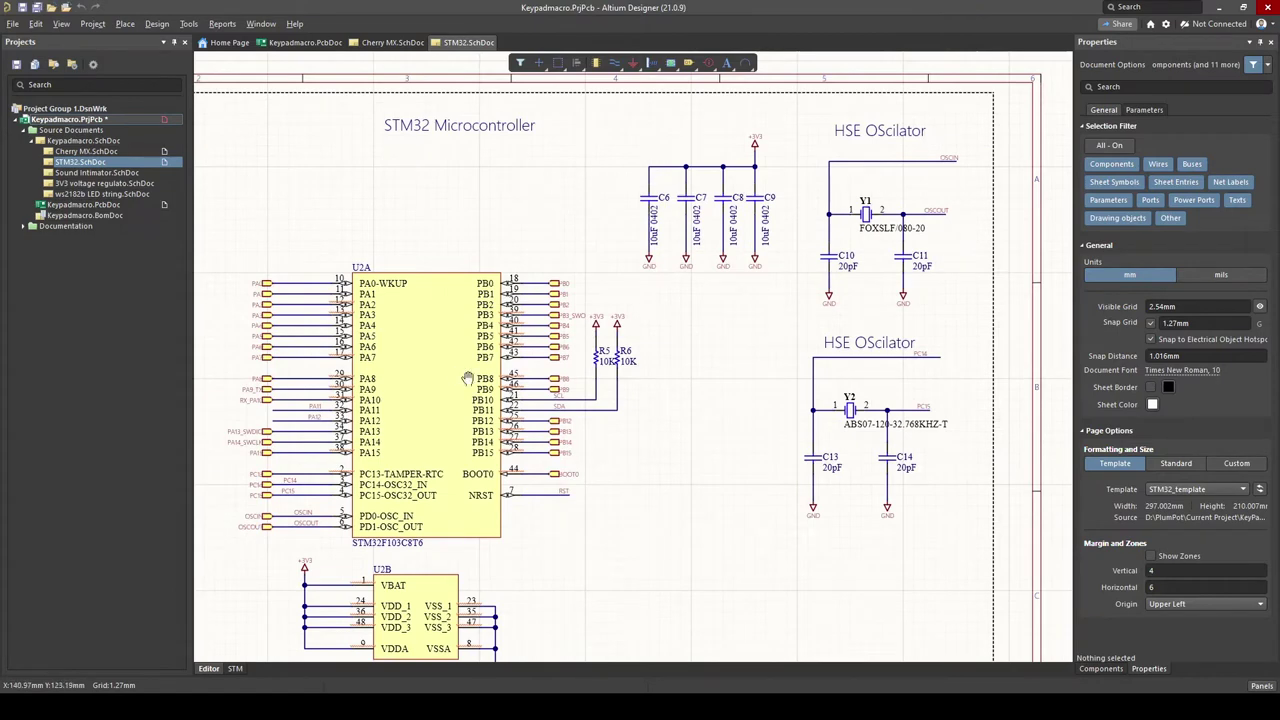
# Examine resistors R5 and R6 on the SCL and SDA lines and the port connections on the STM32 pins
pyautogui.moveTo(466, 377); pyautogui.dragTo(623, 291, button='right')
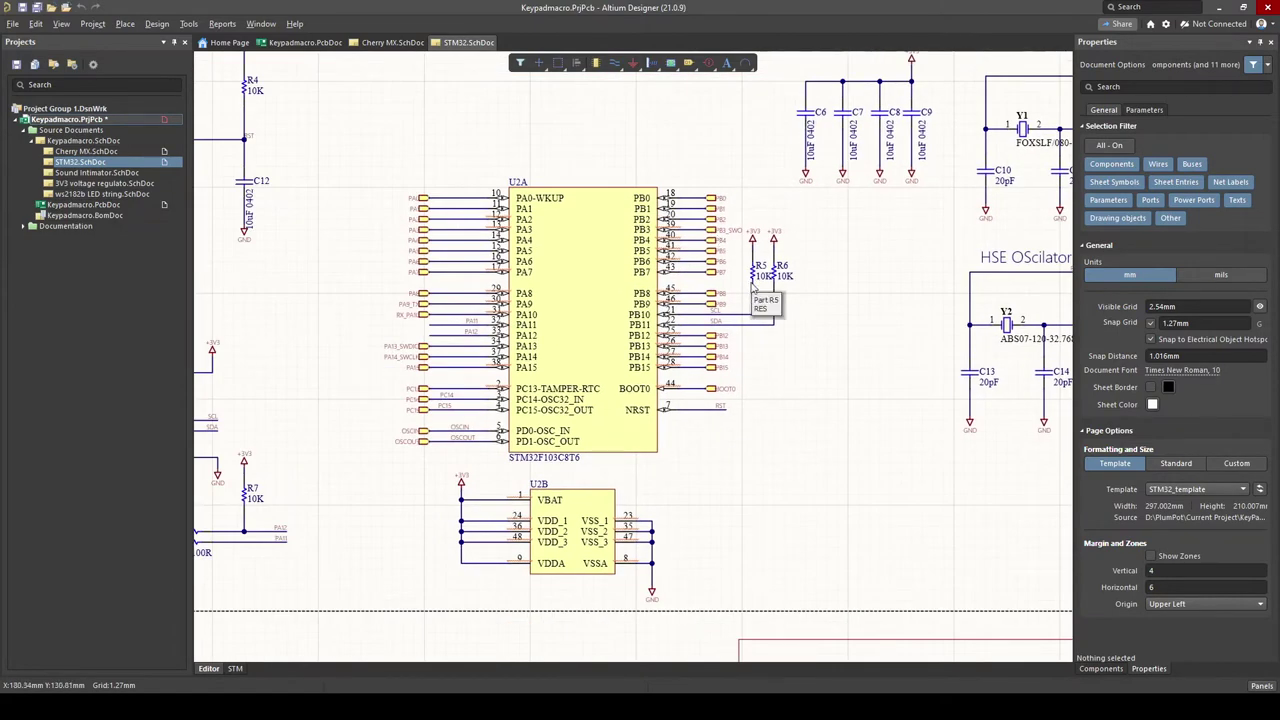
pyautogui.keyDown('ctrl'); pyautogui.scroll(2, 720, 336); pyautogui.keyUp('ctrl')
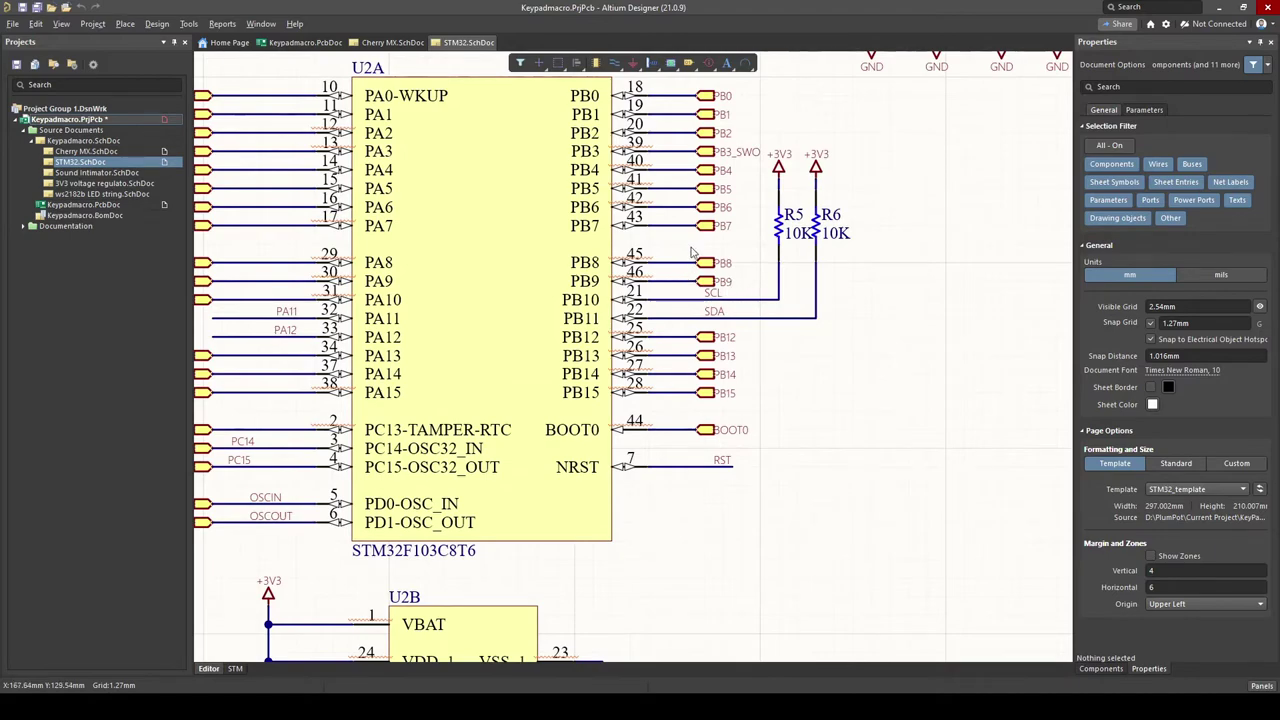
pyautogui.keyDown('ctrl'); pyautogui.scroll(-4, 537, 363); pyautogui.keyUp('ctrl')
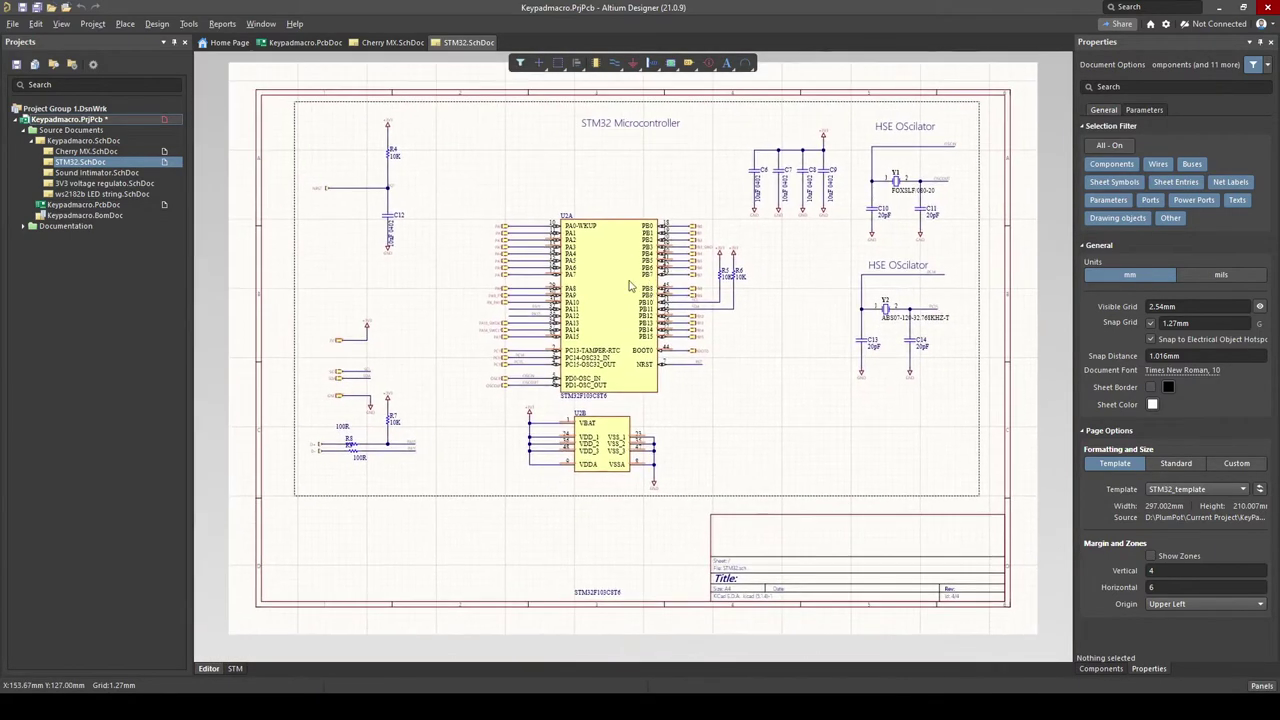
pyautogui.keyDown('ctrl'); pyautogui.scroll(1, 518, 246); pyautogui.keyUp('ctrl')
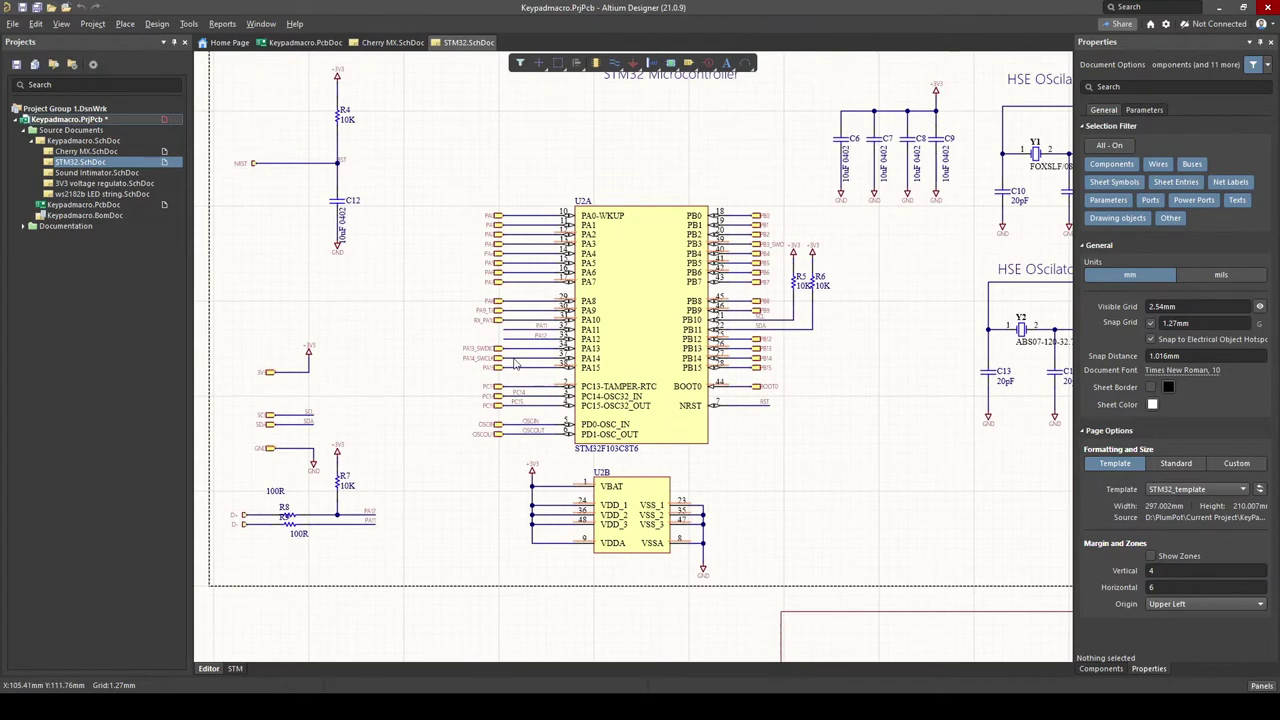
pyautogui.keyDown('ctrl'); pyautogui.scroll(-1, 551, 272); pyautogui.keyUp('ctrl')
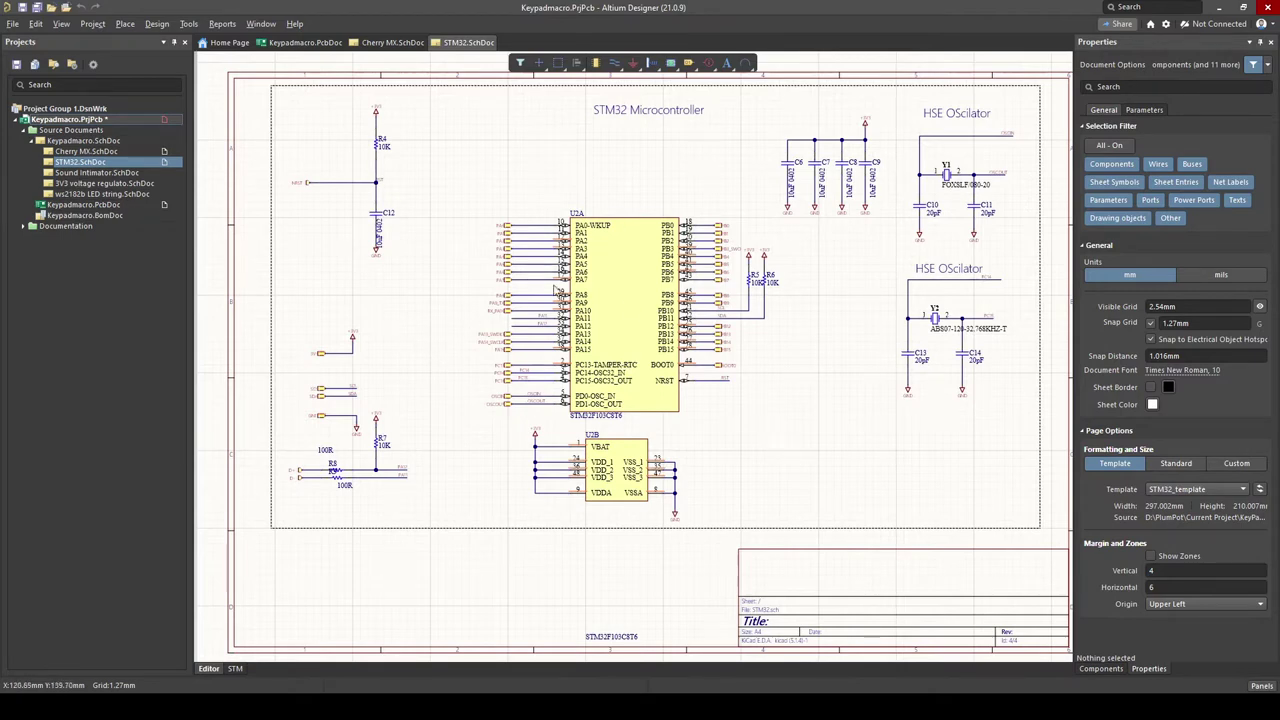
pyautogui.keyDown('ctrl'); pyautogui.scroll(2, 487, 329); pyautogui.keyUp('ctrl')
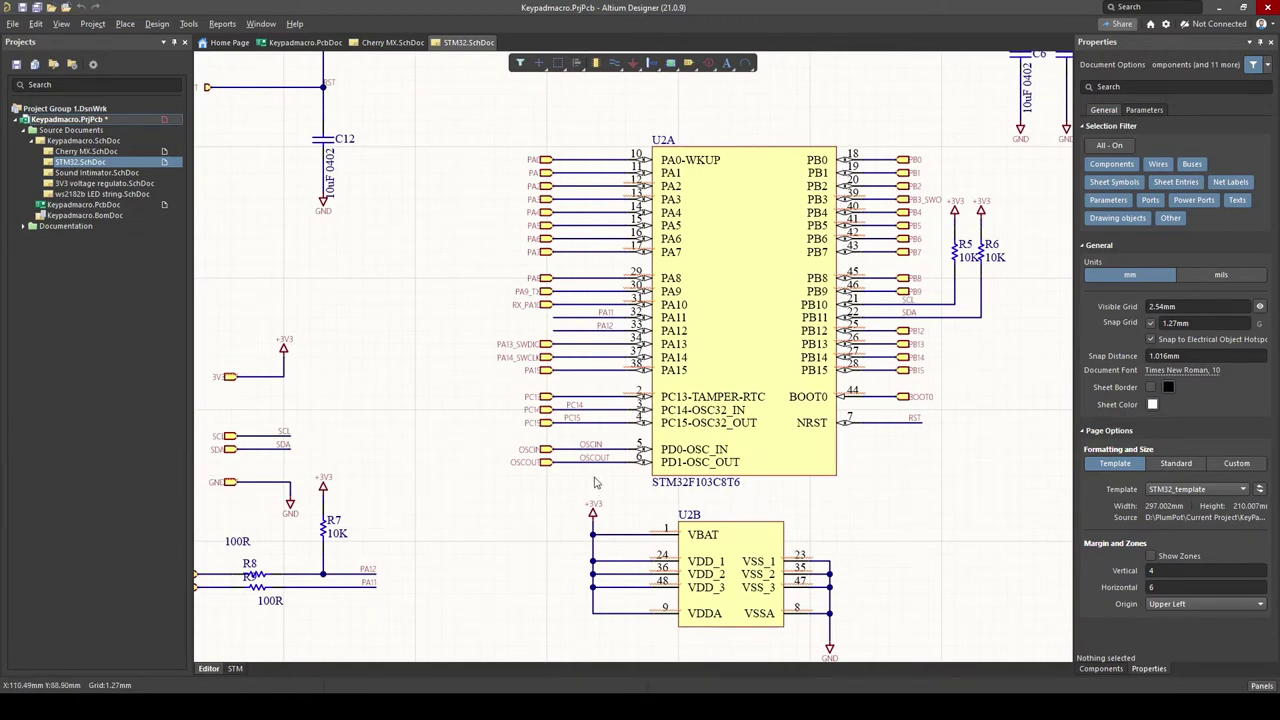
# Open Sound Intimator.SchDoc and examine the LM386M-1 amplifier circuit and the design notes below it
pyautogui.click(95, 173)
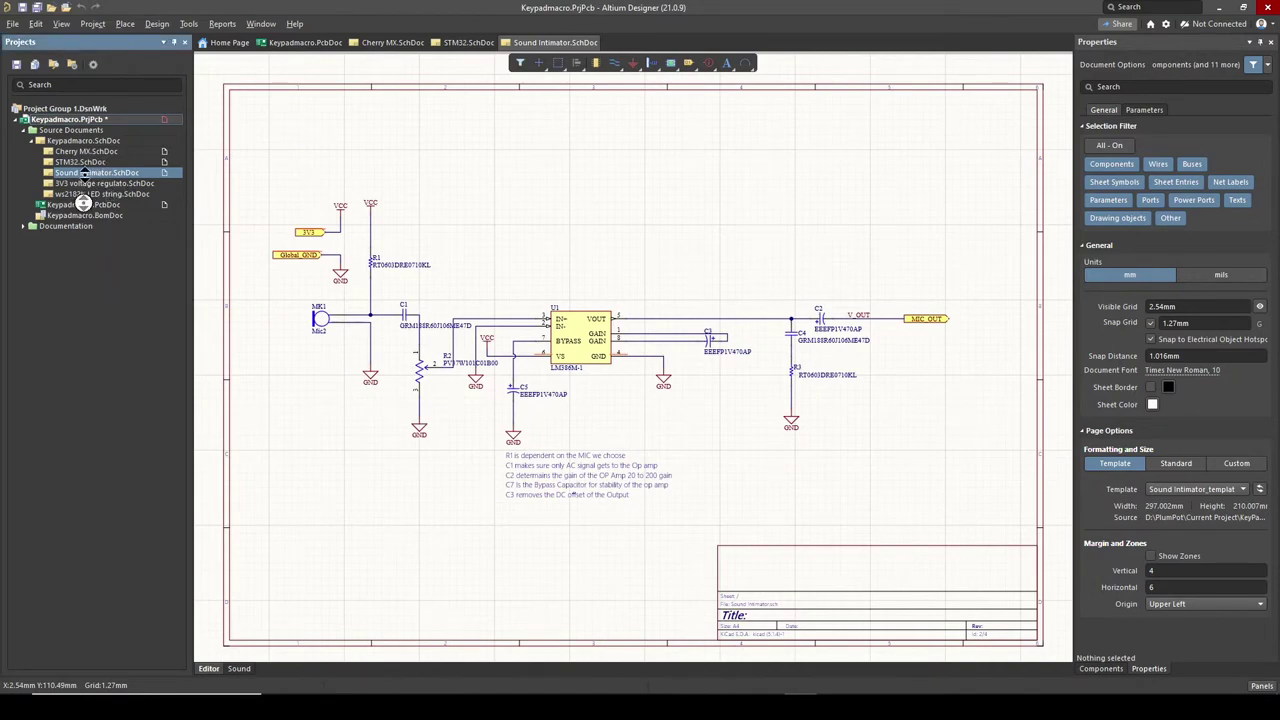
pyautogui.keyDown('ctrl'); pyautogui.scroll(3, 475, 378); pyautogui.keyUp('ctrl')
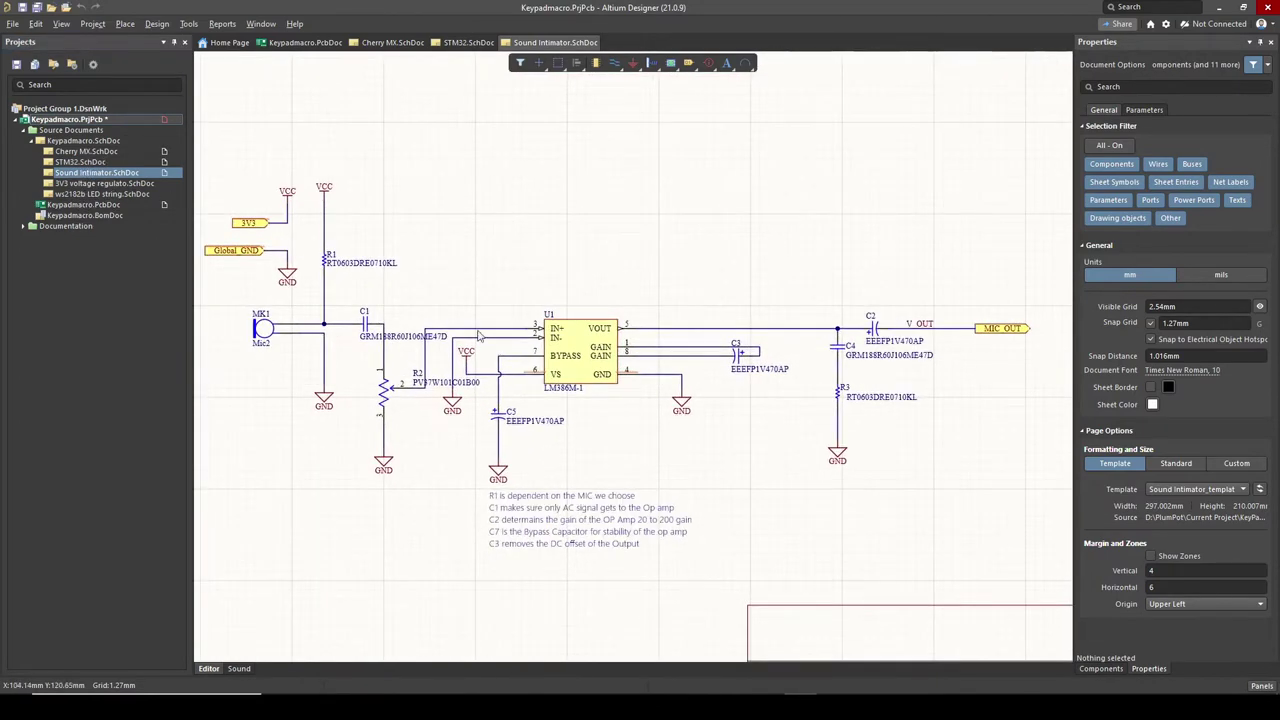
pyautogui.keyDown('ctrl'); pyautogui.scroll(3, 586, 337); pyautogui.keyUp('ctrl')
pyautogui.keyDown('ctrl'); pyautogui.scroll(-3, 586, 337); pyautogui.keyUp('ctrl')
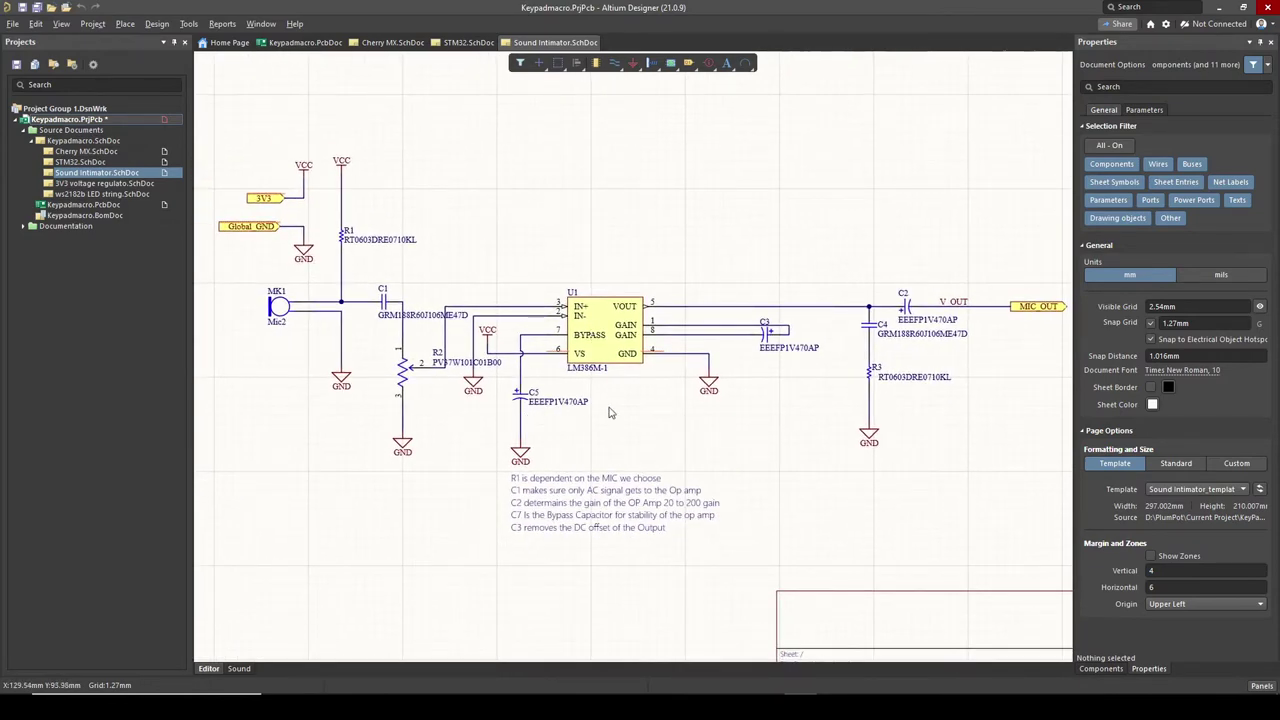
pyautogui.keyDown('ctrl'); pyautogui.scroll(1, 631, 403); pyautogui.keyUp('ctrl')
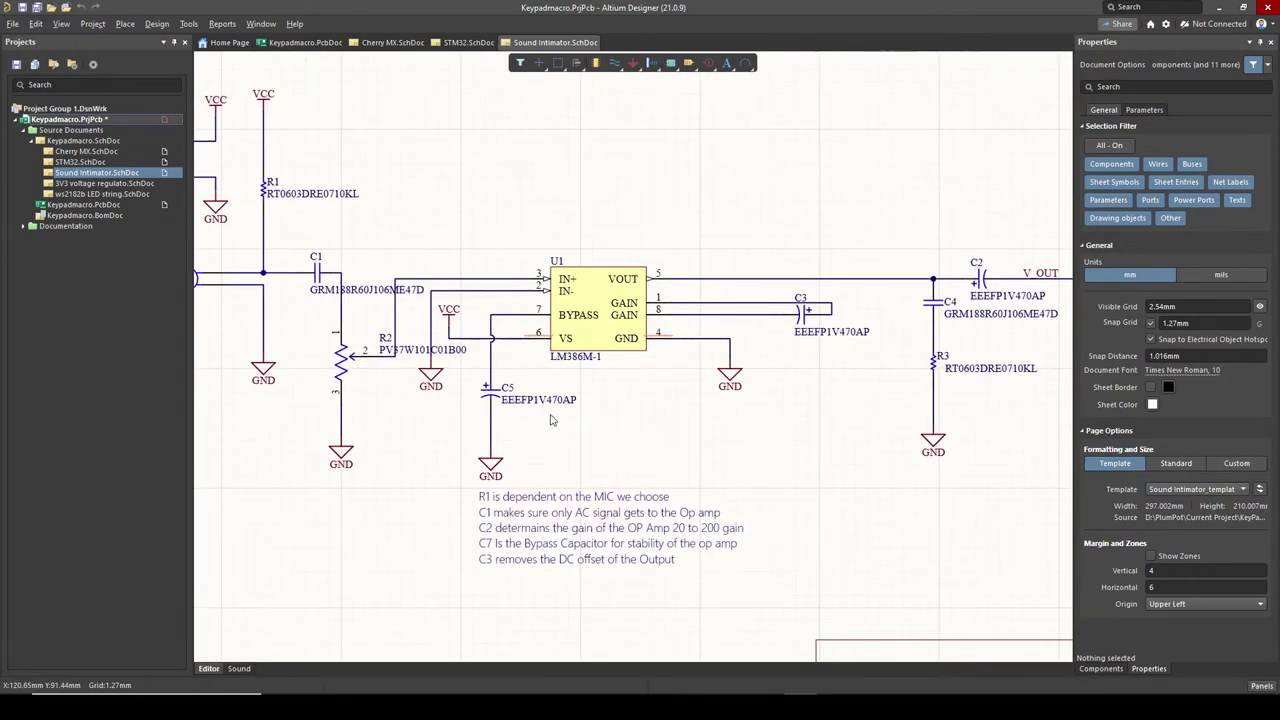
pyautogui.keyDown('ctrl'); pyautogui.scroll(-3, 585, 400); pyautogui.keyUp('ctrl')
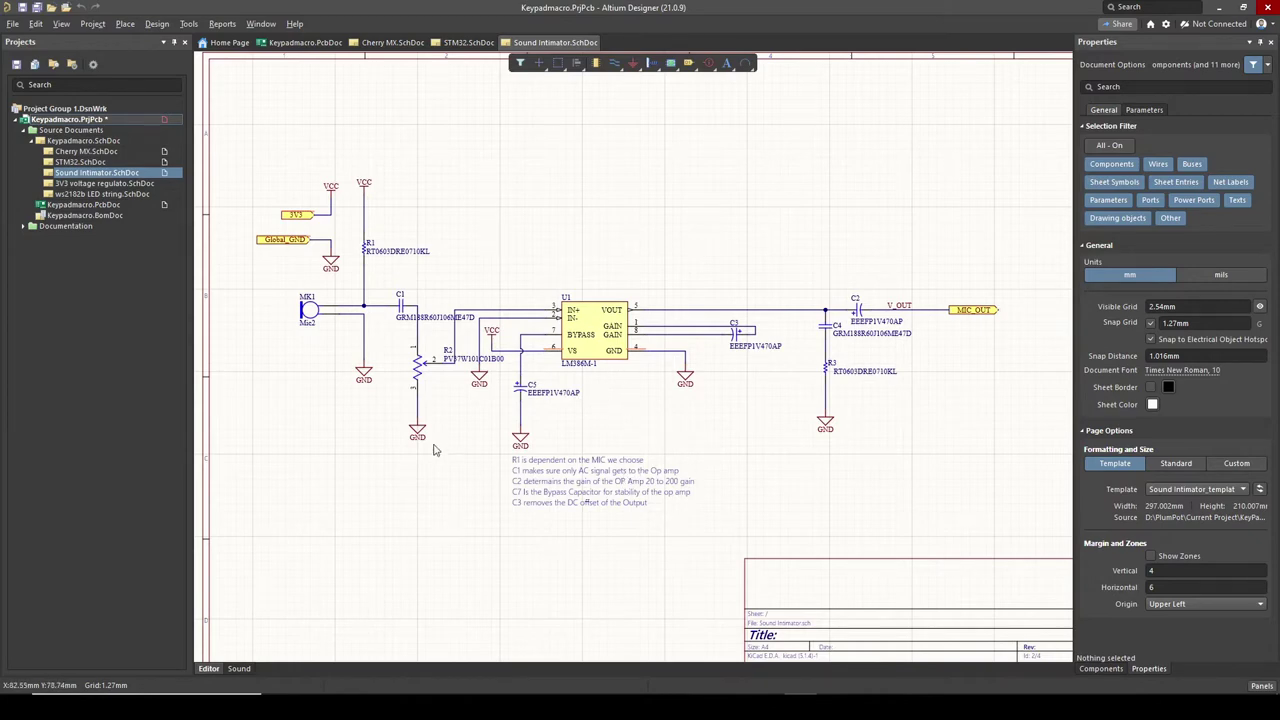
# Trace the audio path from microphone MK1 through potentiometer R2 and the amplifier to the MIC_OUT port
pyautogui.keyDown('ctrl'); pyautogui.scroll(2, 301, 375); pyautogui.keyUp('ctrl')
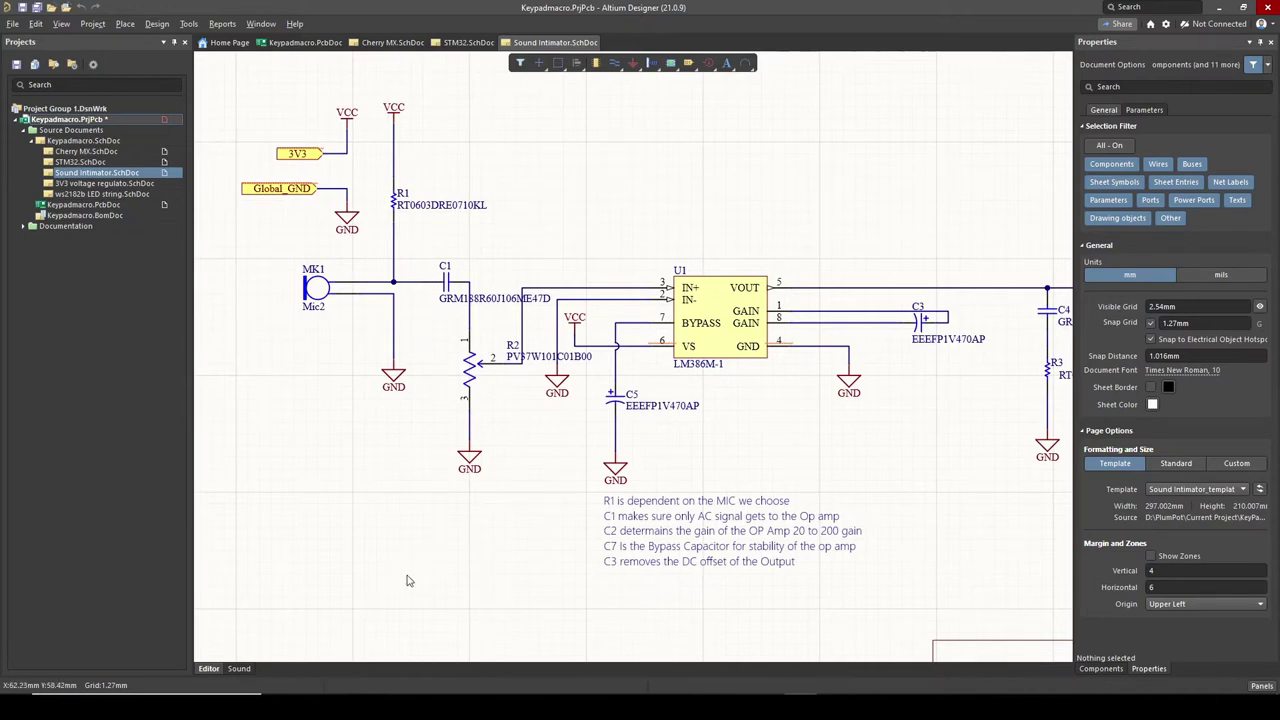
pyautogui.keyDown('ctrl'); pyautogui.scroll(-1, 614, 445); pyautogui.keyUp('ctrl')
pyautogui.moveTo(614, 445); pyautogui.dragTo(552, 452, button='right')
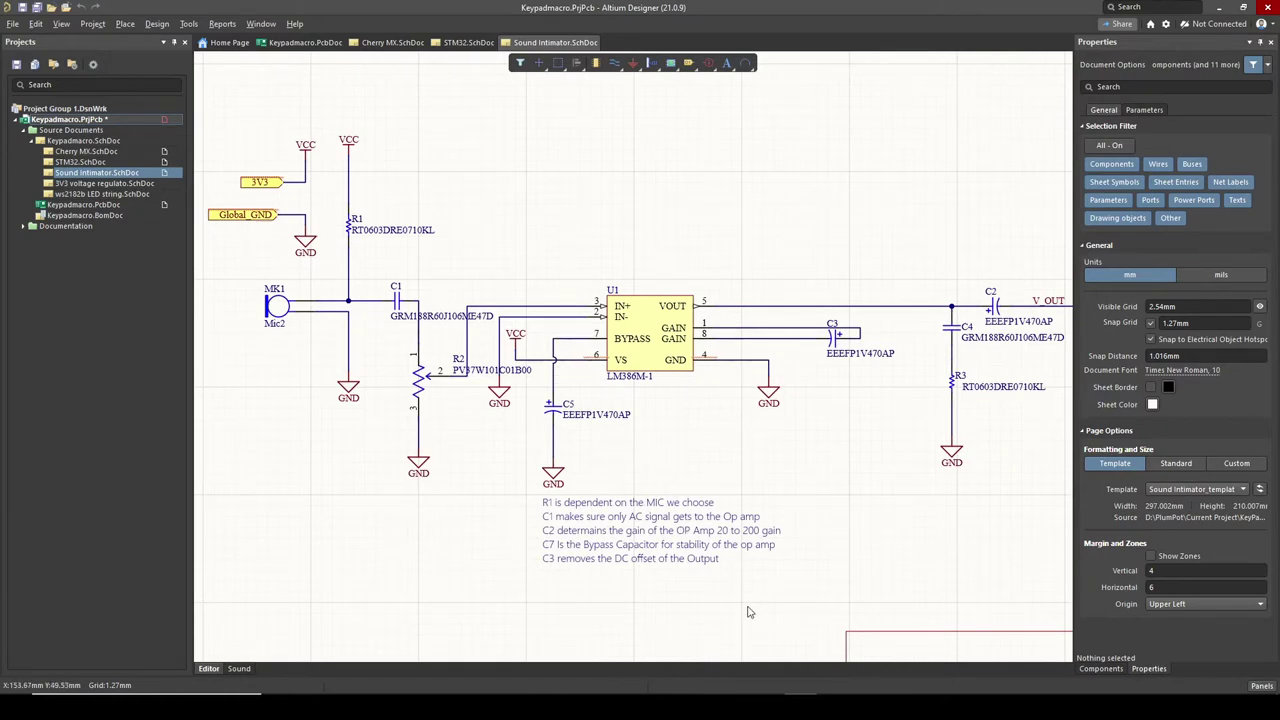
pyautogui.keyDown('ctrl'); pyautogui.scroll(-3, 849, 455); pyautogui.keyUp('ctrl')
pyautogui.keyDown('ctrl'); pyautogui.scroll(2, 801, 336); pyautogui.keyUp('ctrl')
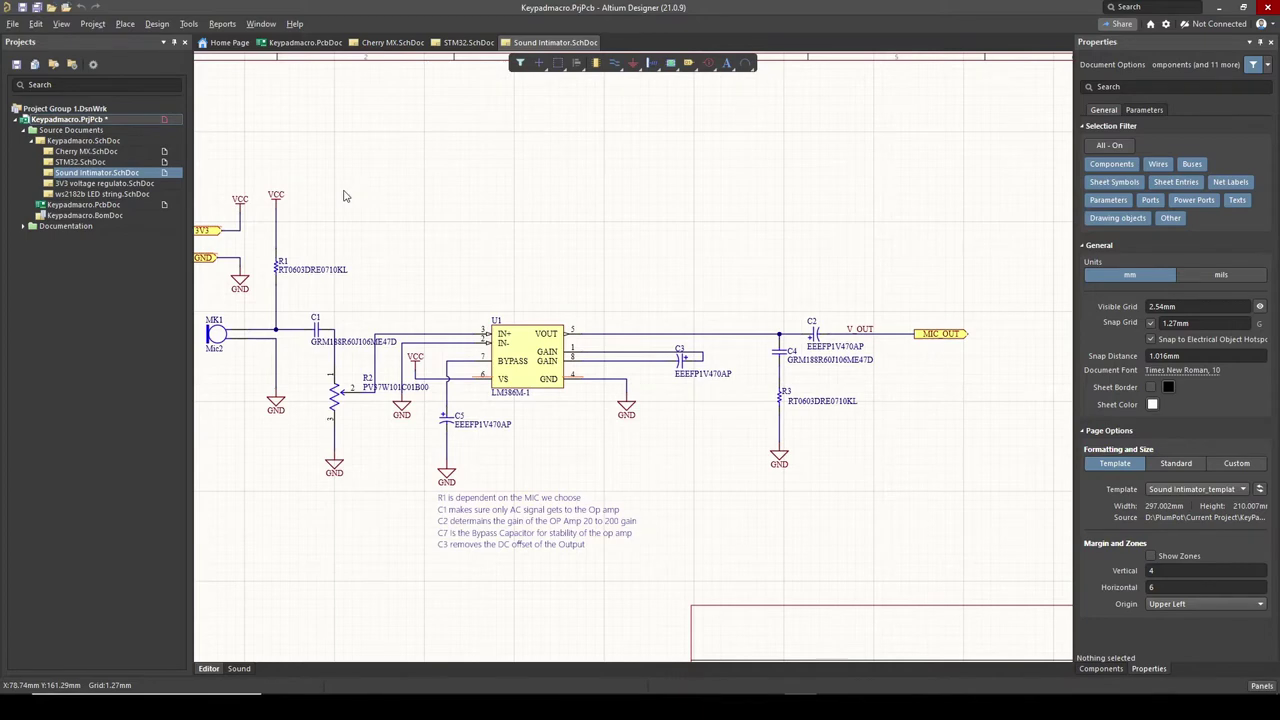
pyautogui.hotkey('ctrl', 'pagedown')
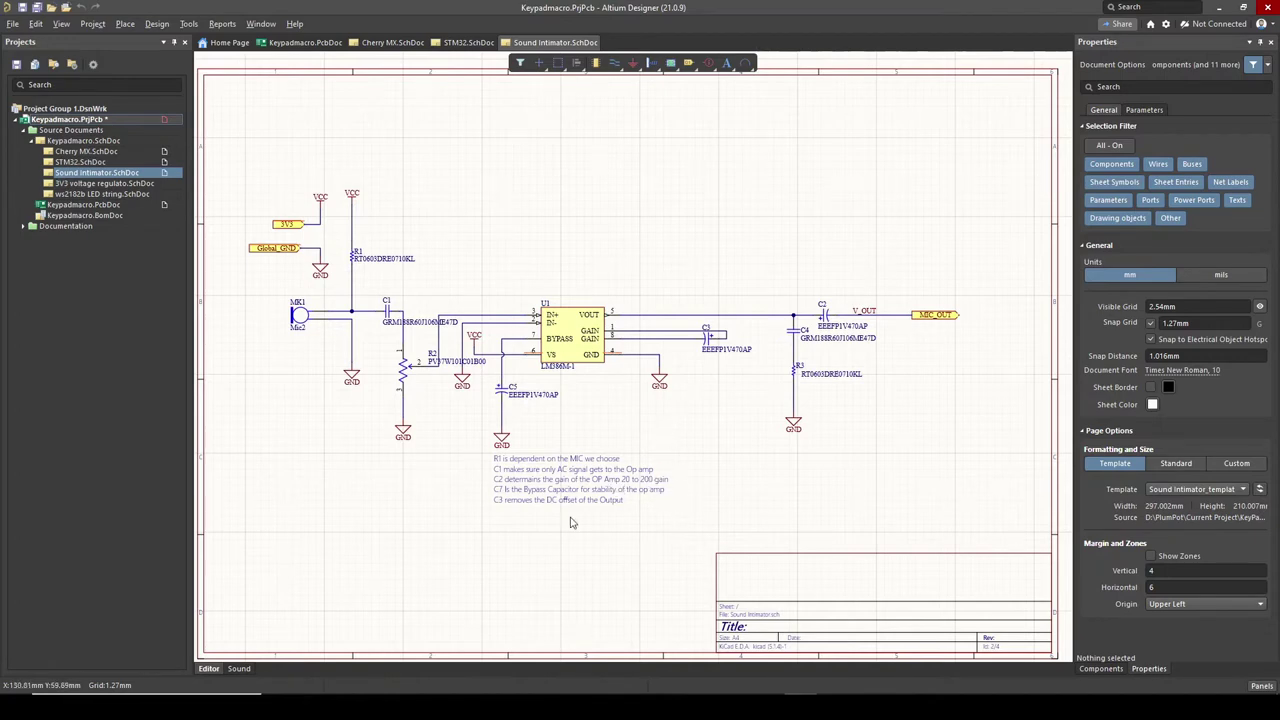
# Open 3V3 voltage regulato.SchDoc and examine regulator U3 with its battery input and the V_IN and GND_IN ports
pyautogui.doubleClick(127, 184)
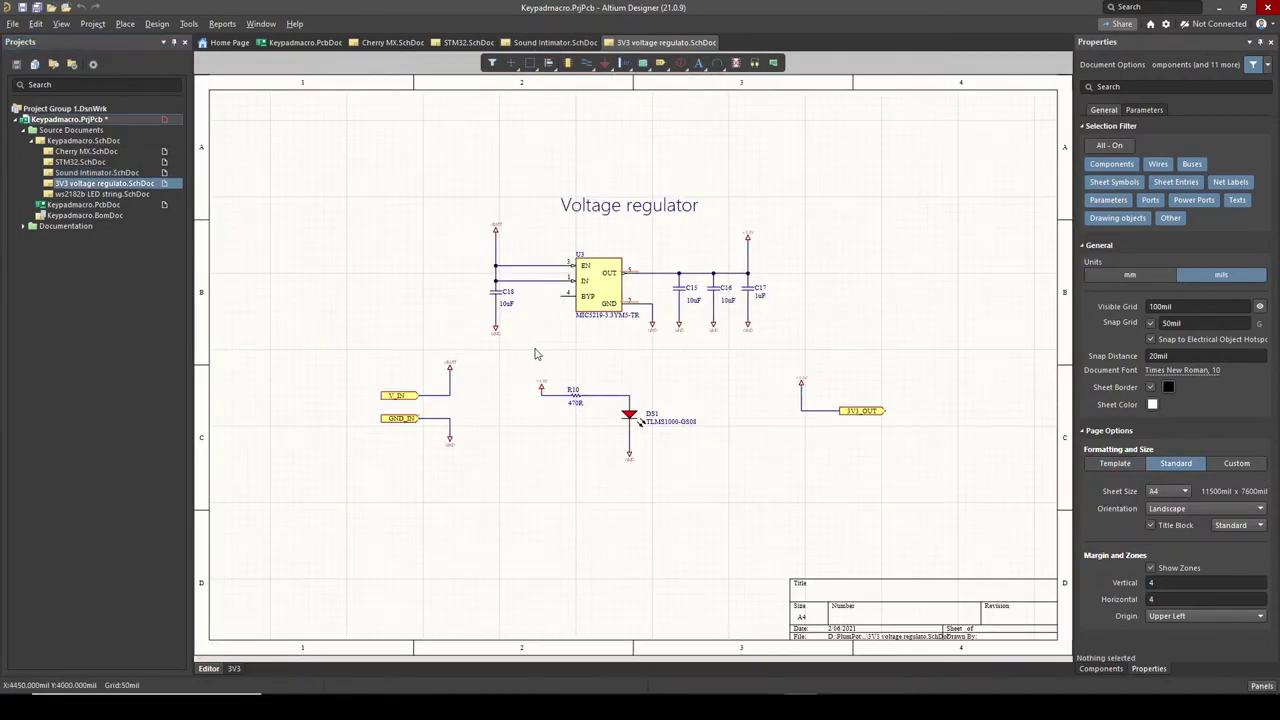
pyautogui.keyDown('ctrl'); pyautogui.scroll(2, 533, 352); pyautogui.keyUp('ctrl')
pyautogui.keyDown('ctrl'); pyautogui.scroll(1, 612, 313); pyautogui.keyUp('ctrl')
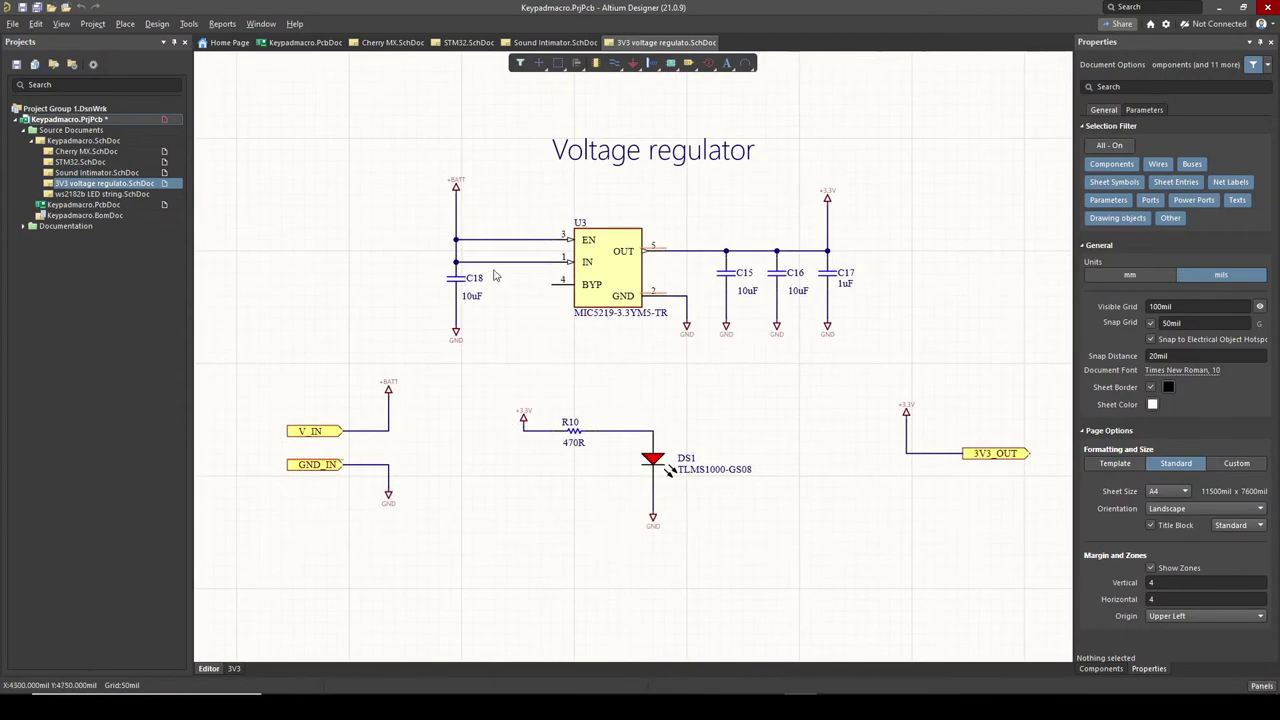
pyautogui.keyDown('ctrl'); pyautogui.scroll(-2, 480, 253); pyautogui.keyUp('ctrl')
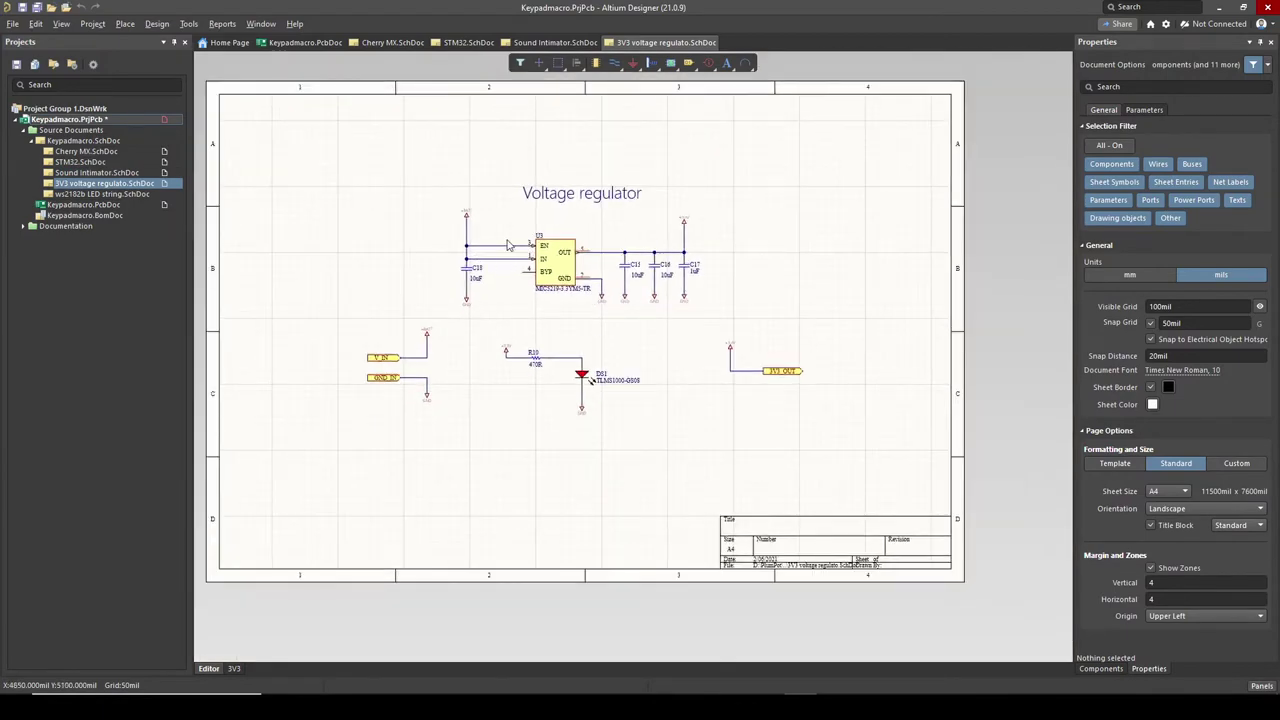
pyautogui.keyDown('ctrl'); pyautogui.scroll(2, 477, 223); pyautogui.keyUp('ctrl')
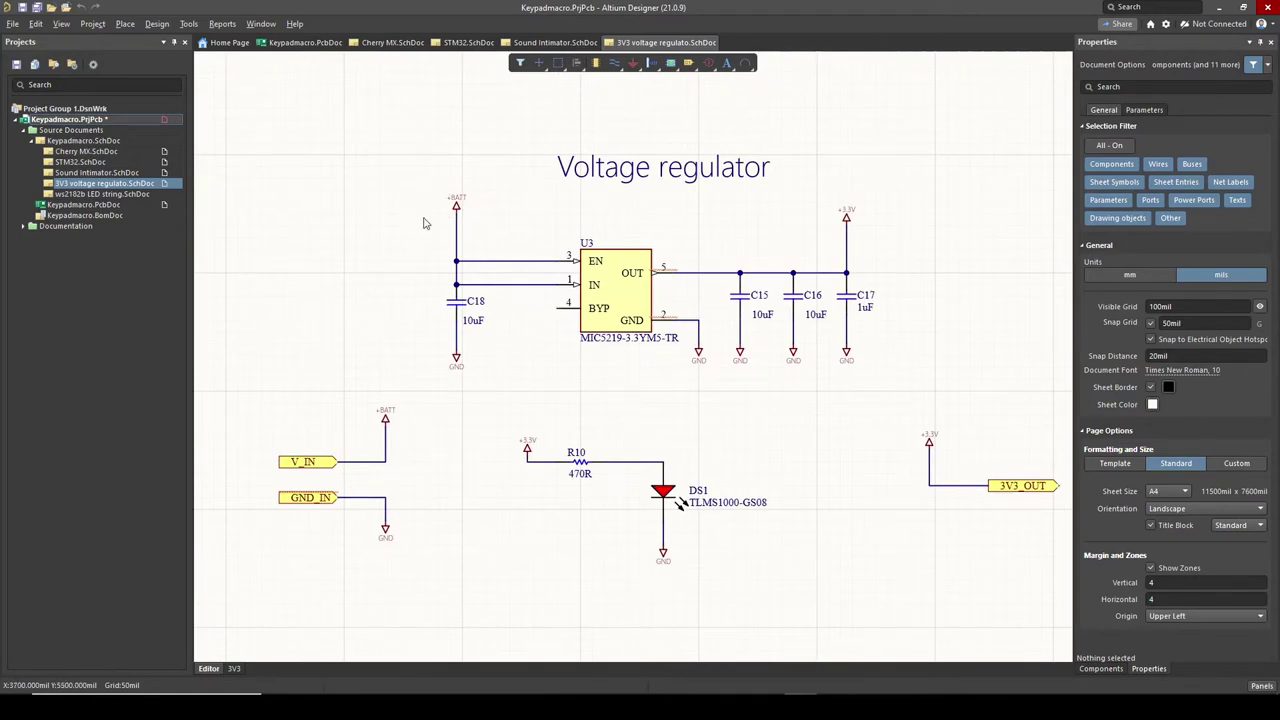
pyautogui.keyDown('ctrl'); pyautogui.scroll(-1, 425, 250); pyautogui.keyUp('ctrl')
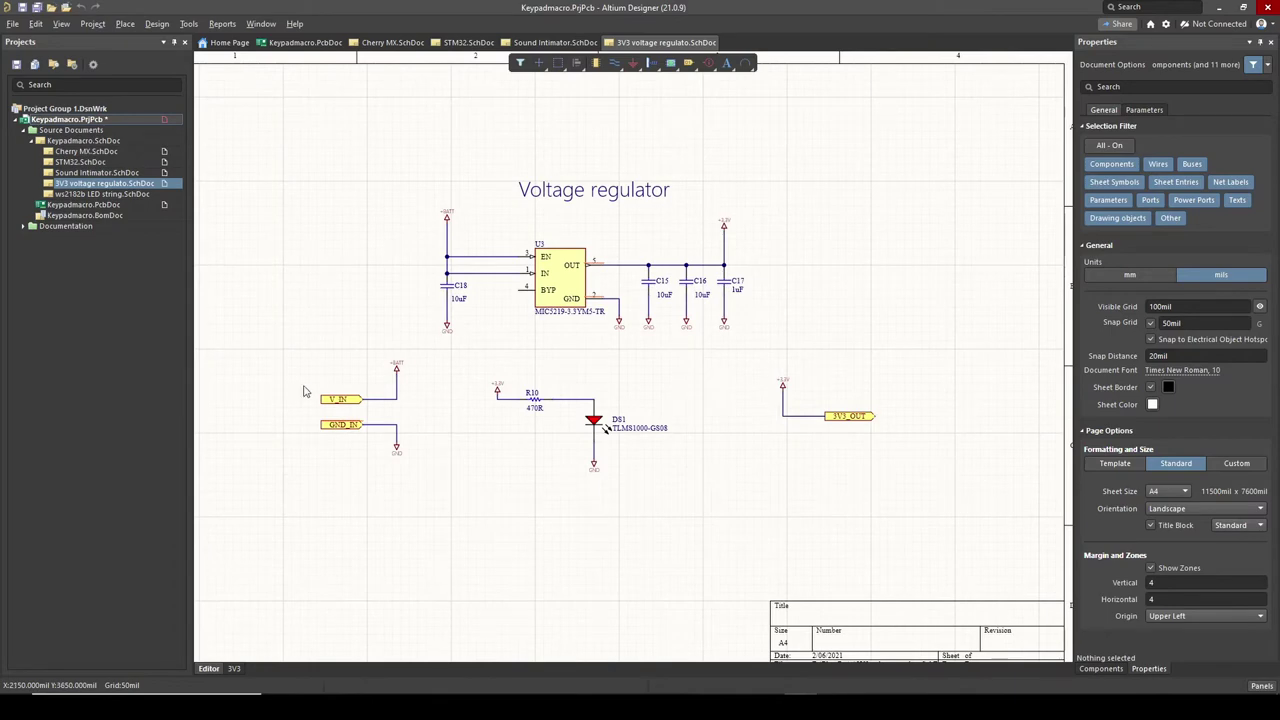
# Examine the regulator's output capacitors C15 to C17, the DS1 indicator LED with R10, and the 3V3_OUT port
pyautogui.scroll(1, 417, 277)
pyautogui.keyDown('ctrl'); pyautogui.scroll(1, 413, 253); pyautogui.keyUp('ctrl')
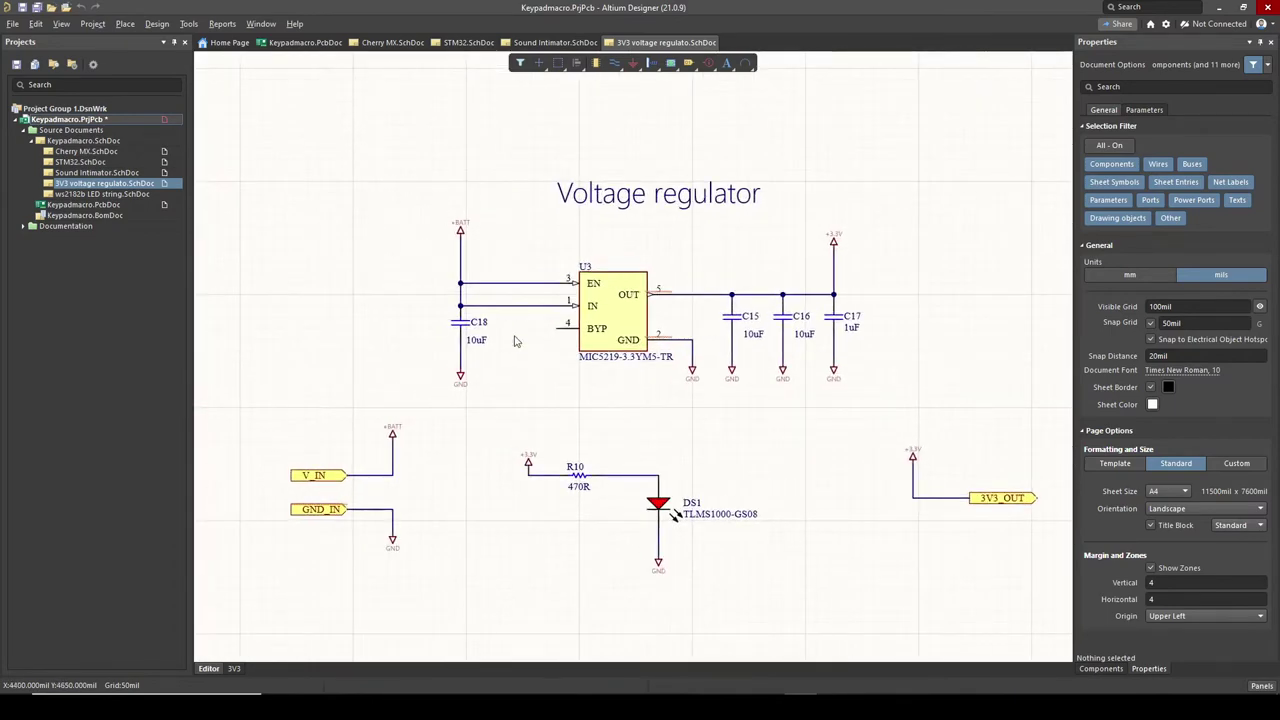
pyautogui.keyDown('ctrl'); pyautogui.scroll(1, 483, 280); pyautogui.keyUp('ctrl')
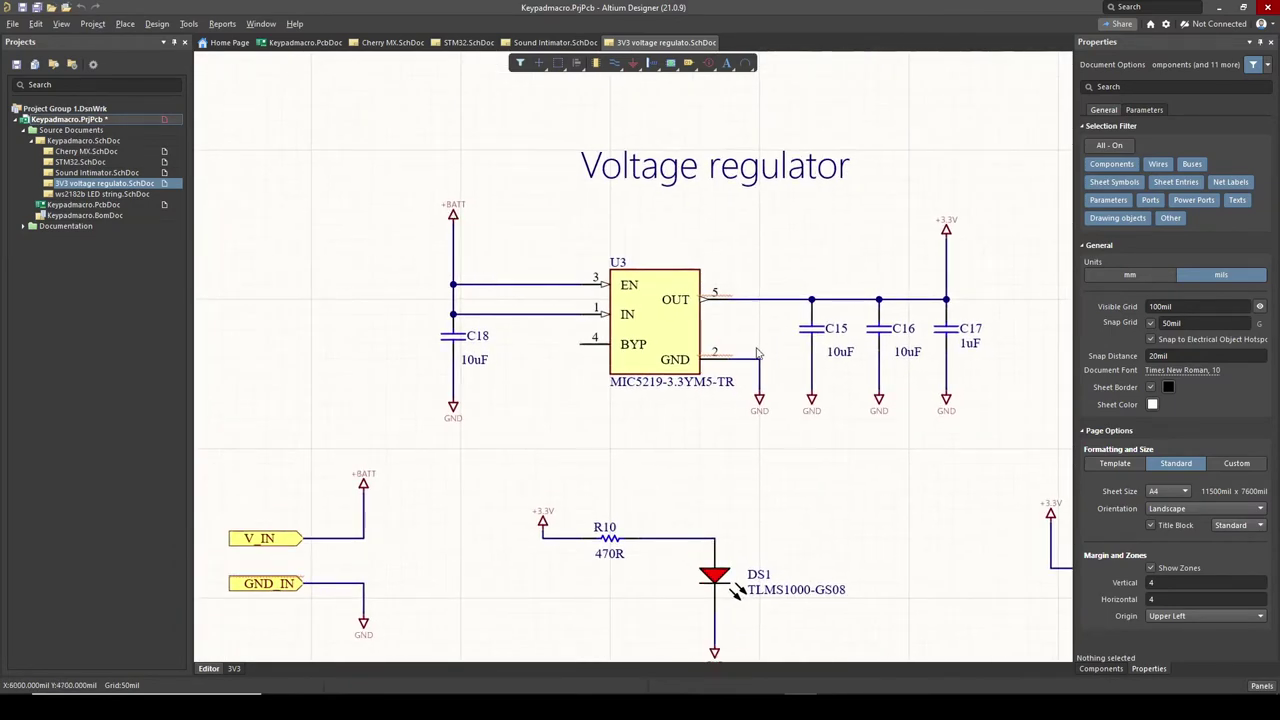
pyautogui.scroll(-1, 800, 335)
pyautogui.keyDown('ctrl'); pyautogui.scroll(-2, 879, 304); pyautogui.keyUp('ctrl')
pyautogui.moveTo(765, 470); pyautogui.dragTo(559, 449, button='right')
pyautogui.keyDown('ctrl'); pyautogui.scroll(1, 559, 449); pyautogui.keyUp('ctrl')
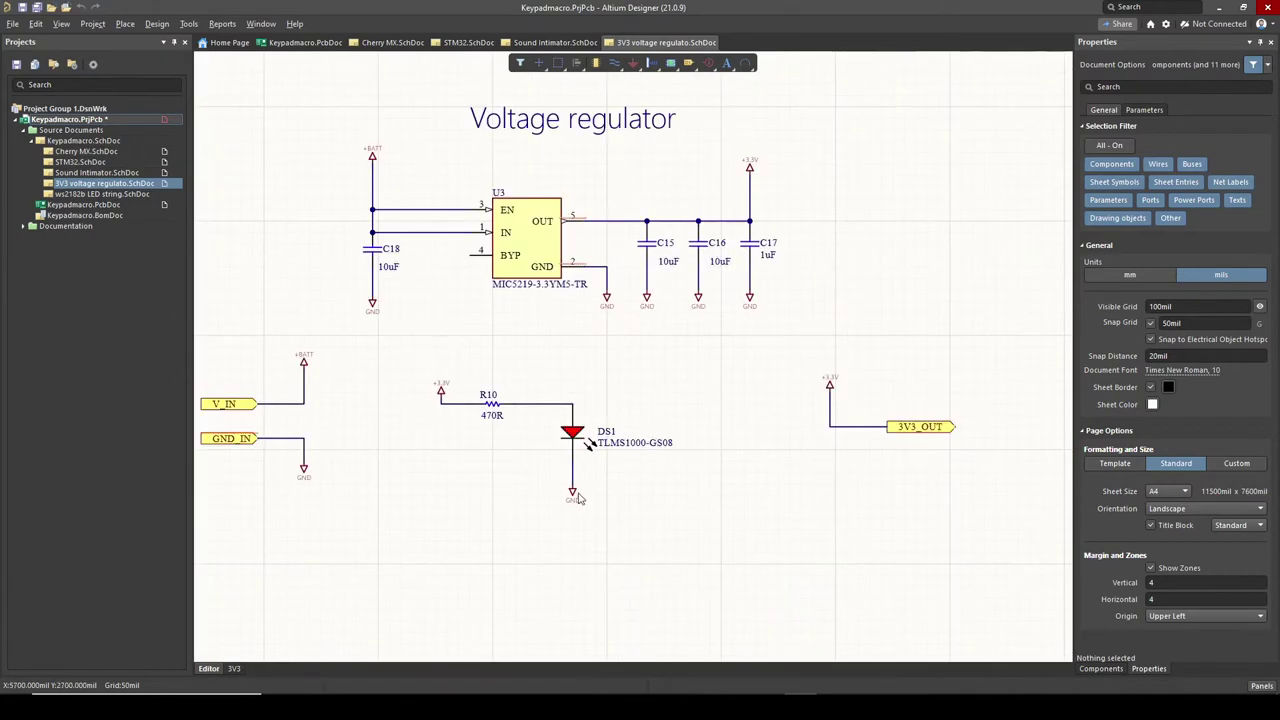
# Open ws2182b LED string.SchDoc and examine input resistor R11 and the chained WS2182B LEDs starting at D10
pyautogui.doubleClick(143, 195)
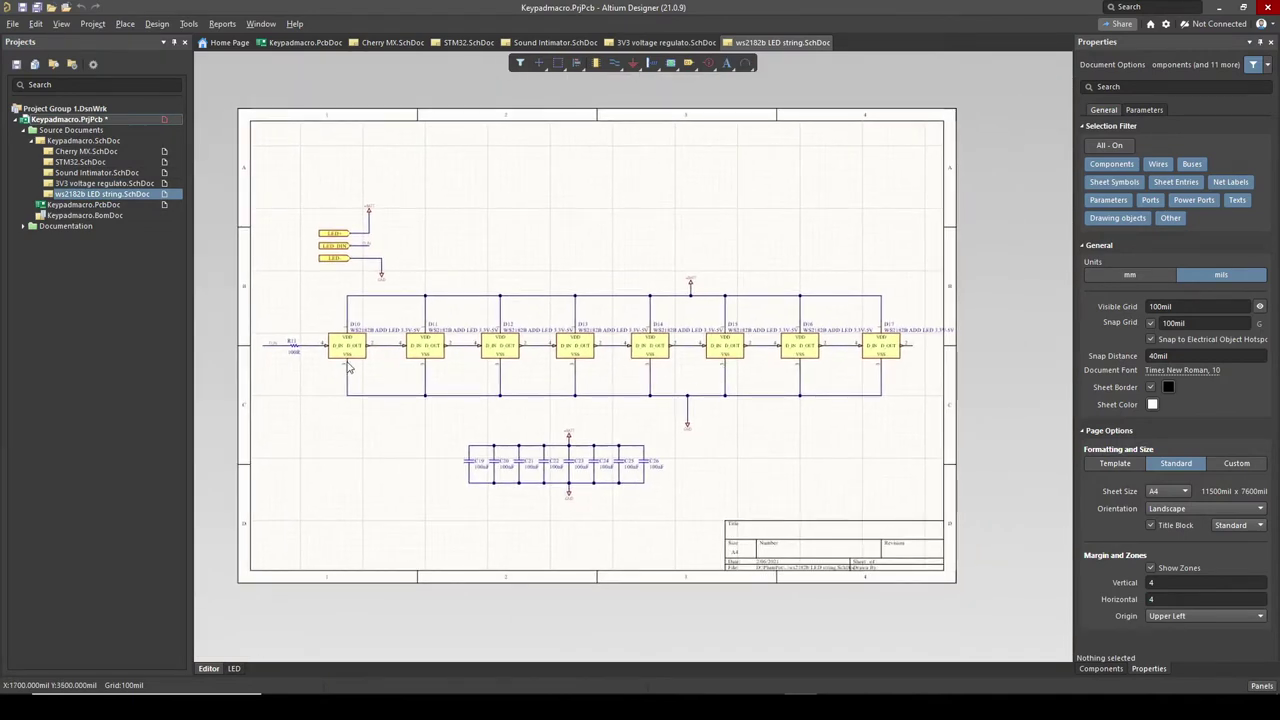
pyautogui.keyDown('ctrl'); pyautogui.scroll(3, 350, 362); pyautogui.keyUp('ctrl')
pyautogui.keyDown('ctrl'); pyautogui.scroll(2, 436, 371); pyautogui.keyUp('ctrl')
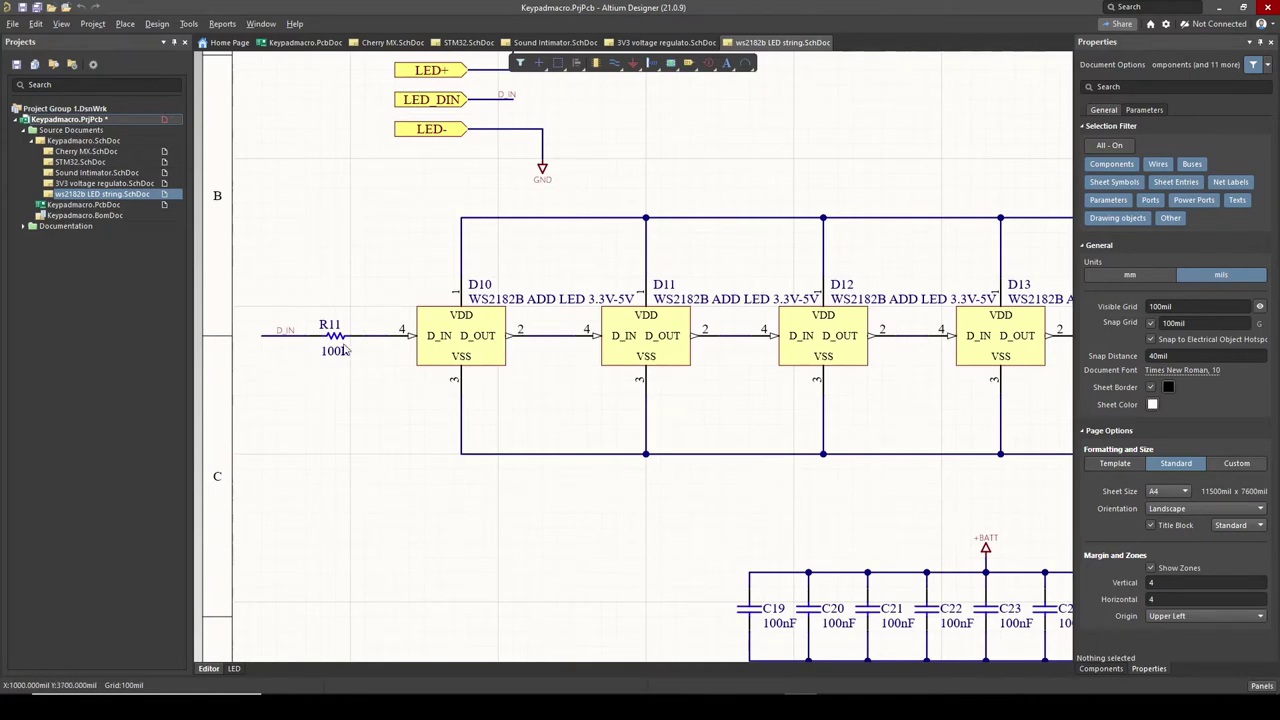
pyautogui.keyDown('ctrl'); pyautogui.scroll(-2, 478, 311); pyautogui.keyUp('ctrl')
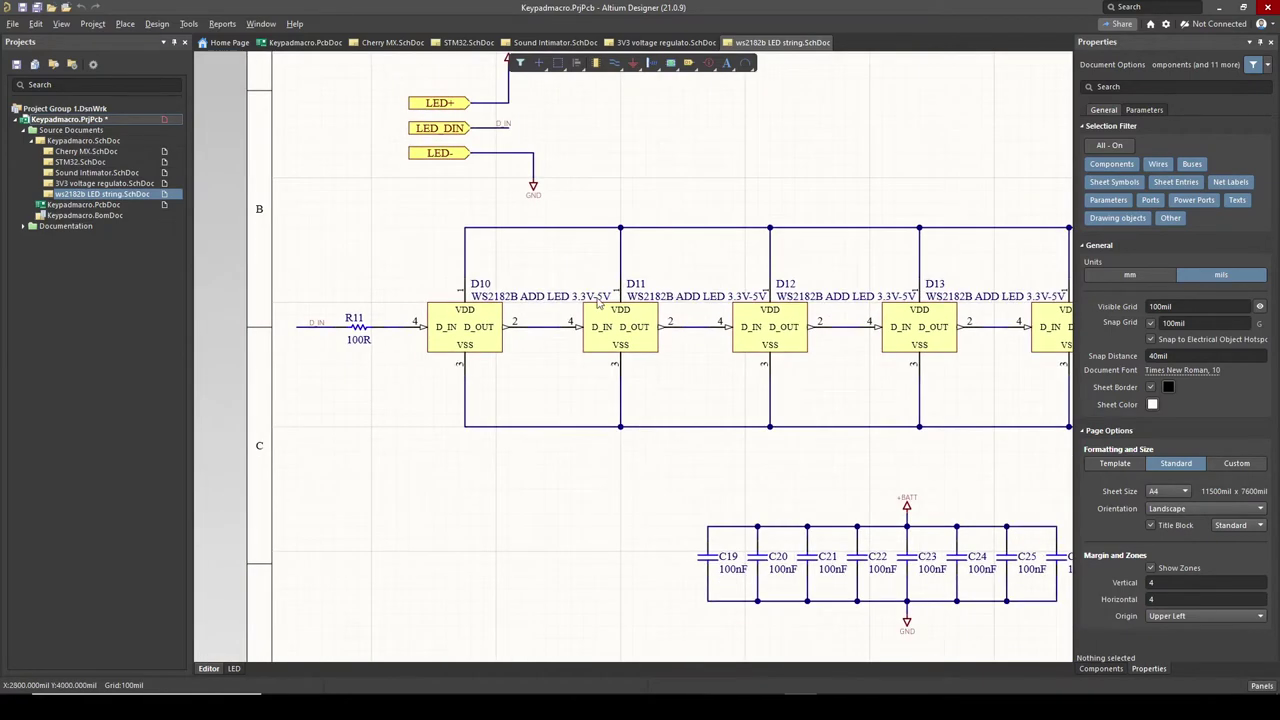
pyautogui.keyDown('ctrl'); pyautogui.scroll(-2, 393, 304); pyautogui.keyUp('ctrl')
pyautogui.keyDown('ctrl'); pyautogui.scroll(1, 799, 301); pyautogui.keyUp('ctrl')
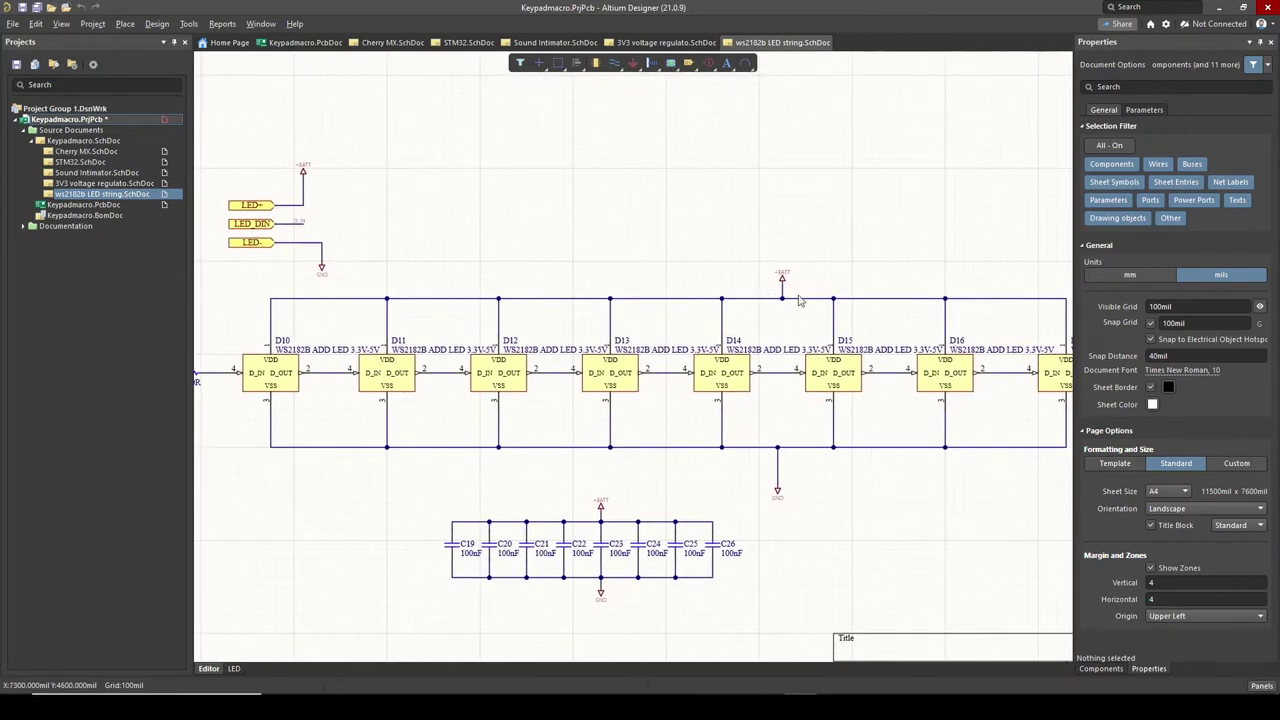
pyautogui.keyDown('ctrl'); pyautogui.scroll(-1, 771, 294); pyautogui.keyUp('ctrl')
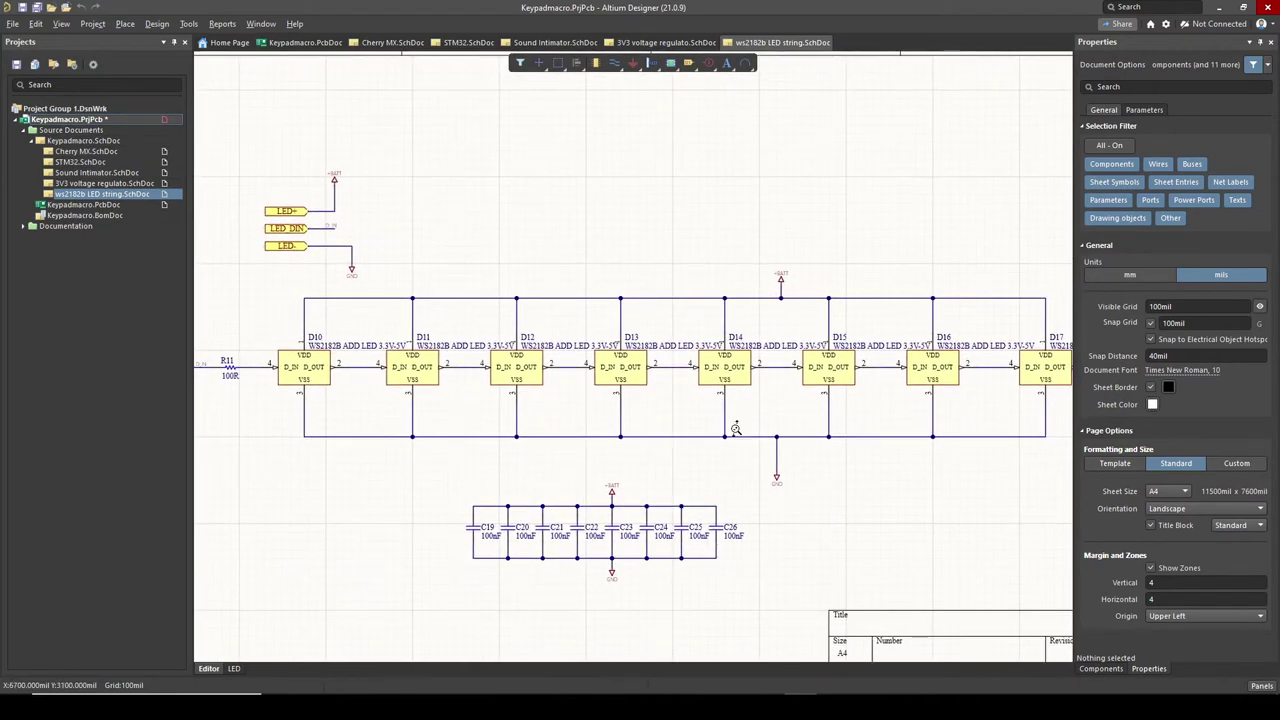
# Examine the LED string's supply rails, decoupling capacitors C19 to C26, and the LED+, LED_DIN and LED- ports
pyautogui.keyDown('ctrl'); pyautogui.scroll(2, 812, 472); pyautogui.keyUp('ctrl')
pyautogui.keyDown('ctrl'); pyautogui.scroll(-2, 483, 429); pyautogui.keyUp('ctrl')
pyautogui.moveTo(483, 429); pyautogui.dragTo(563, 425, button='right')
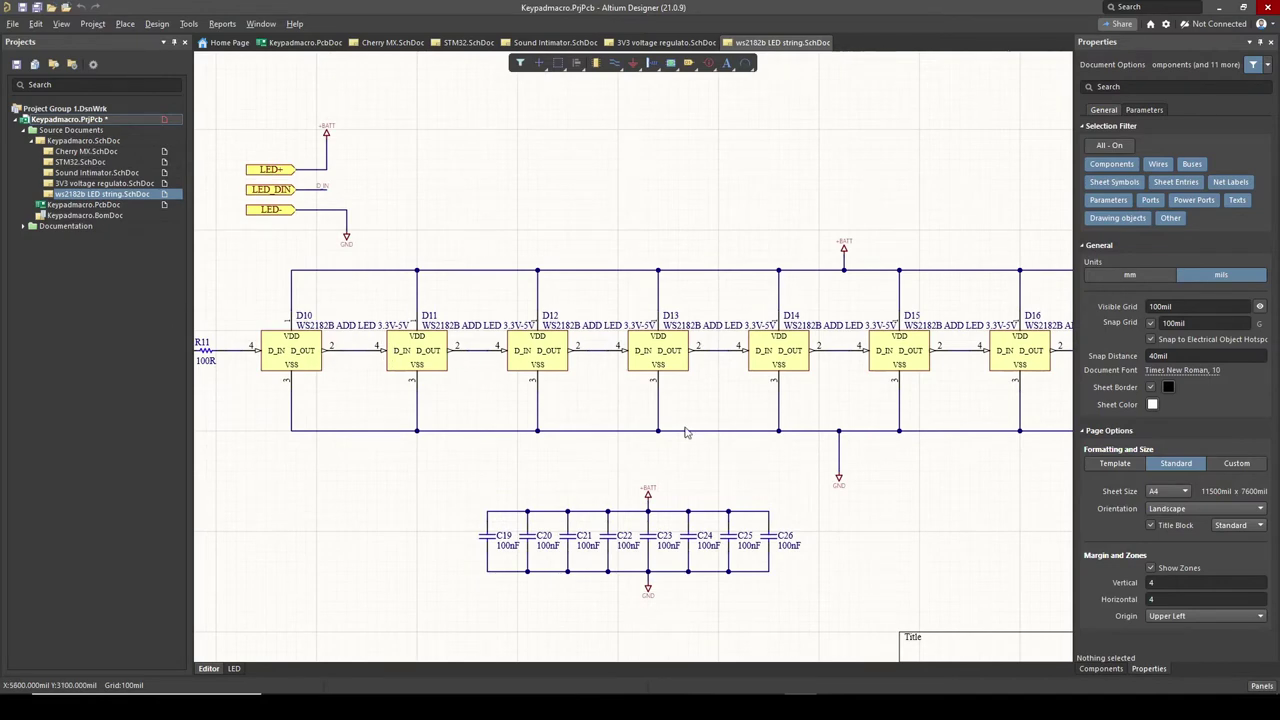
pyautogui.keyDown('ctrl'); pyautogui.scroll(-1, 686, 432); pyautogui.keyUp('ctrl')
pyautogui.scroll(-1, 678, 463)
pyautogui.keyDown('ctrl'); pyautogui.scroll(2, 680, 472); pyautogui.keyUp('ctrl')
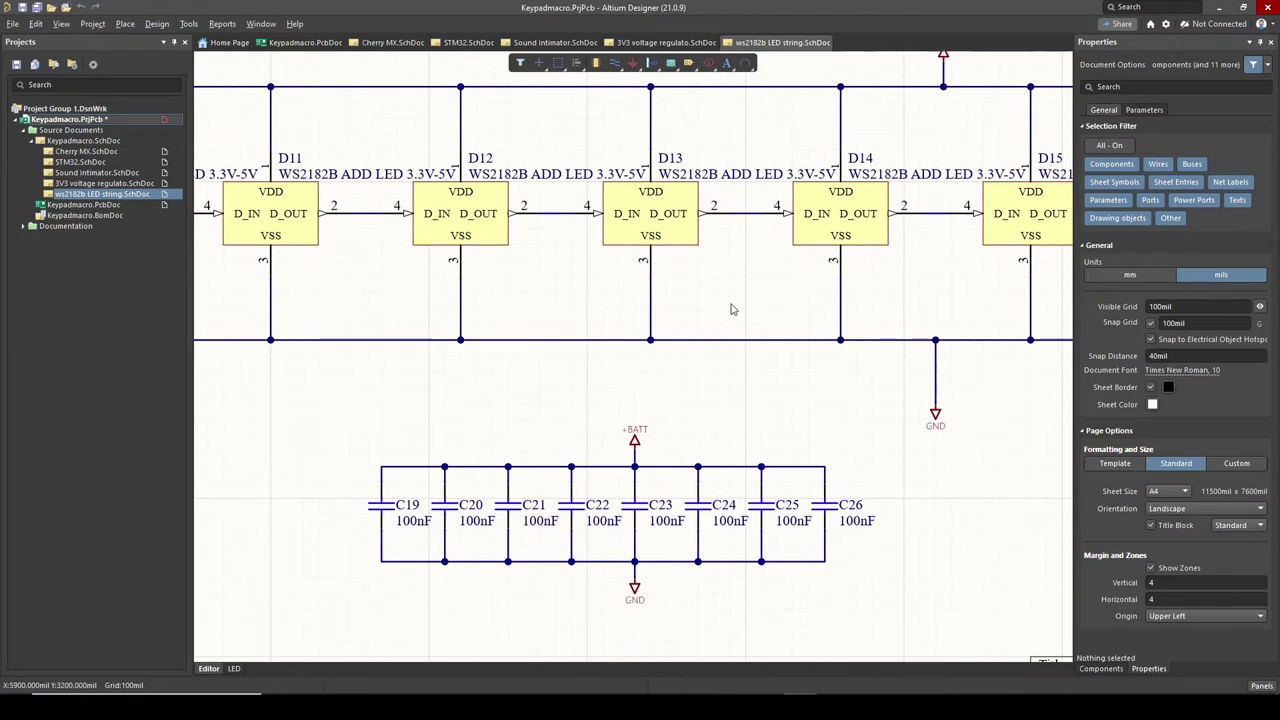
pyautogui.keyDown('ctrl'); pyautogui.scroll(-3, 615, 319); pyautogui.keyUp('ctrl')
pyautogui.keyDown('ctrl'); pyautogui.scroll(1, 385, 230); pyautogui.keyUp('ctrl')
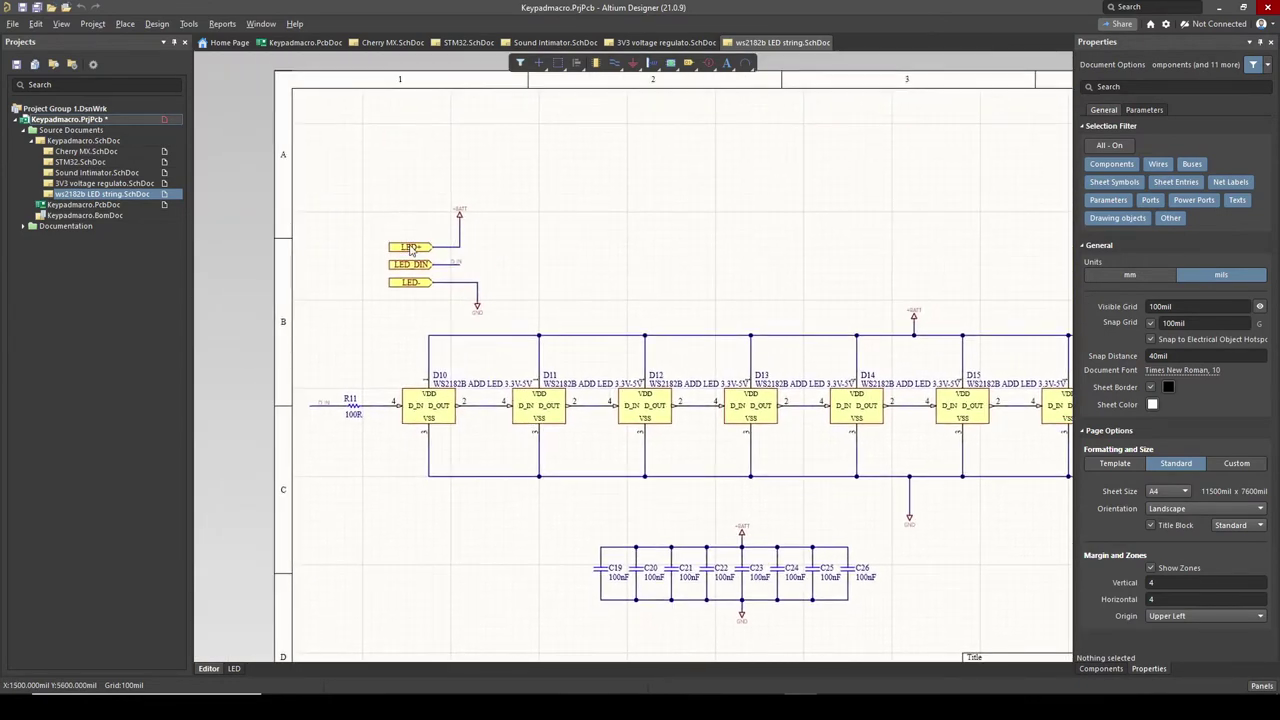
pyautogui.click(410, 281)
pyautogui.click(365, 342)
# Open the top-level Keypadmacro.SchDoc and trace the Cherry MX block's row and column nets to the STM32 block
pyautogui.doubleClick(108, 142)
pyautogui.doubleClick(104, 141)
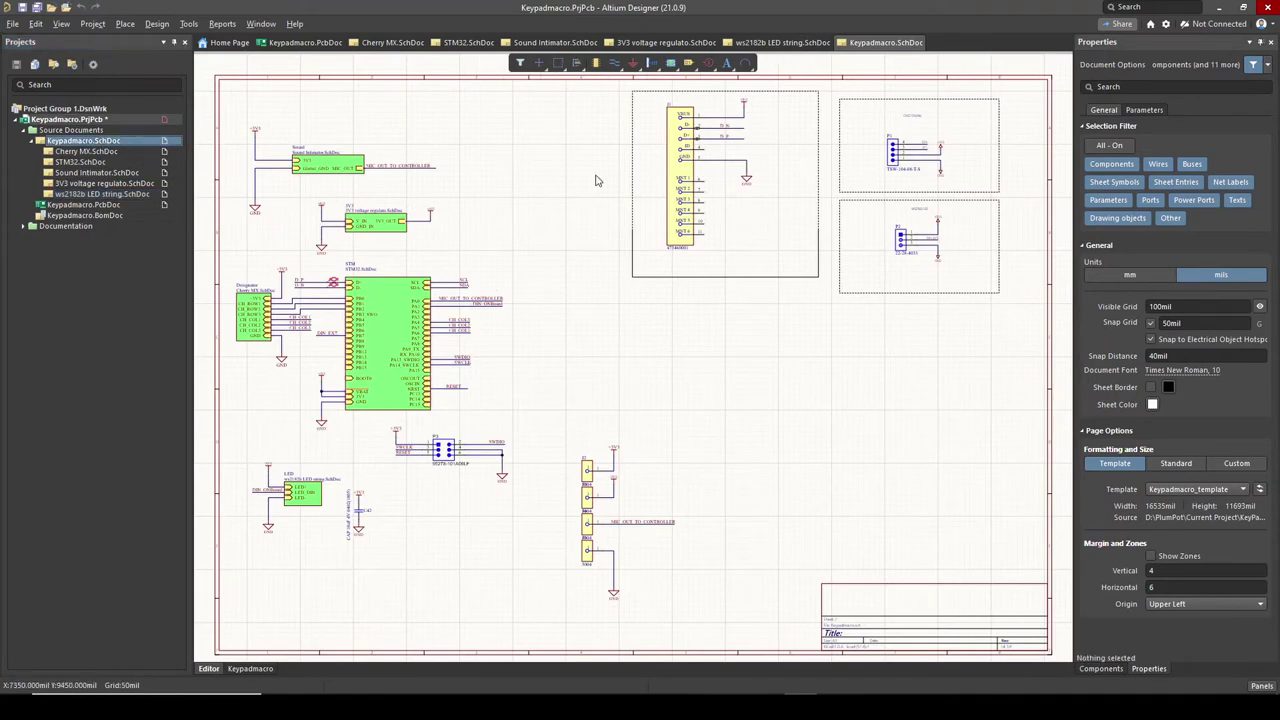
pyautogui.keyDown('ctrl'); pyautogui.scroll(2, 259, 290); pyautogui.keyUp('ctrl')
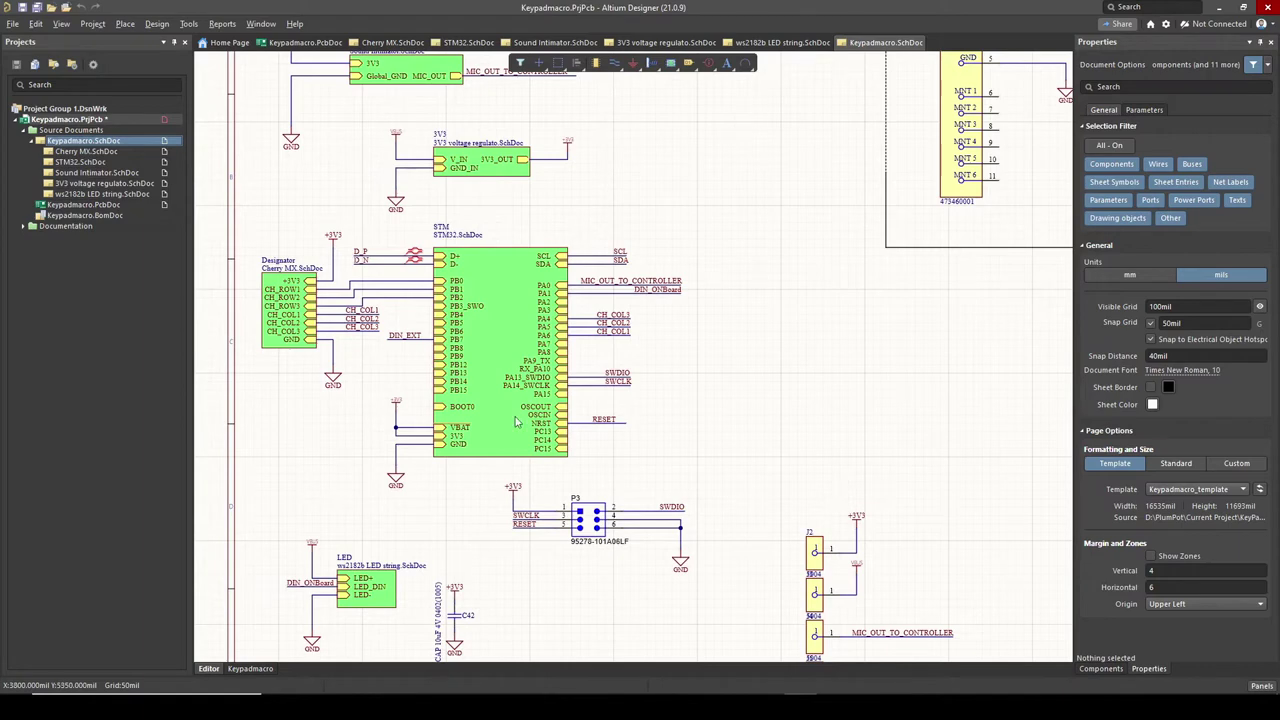
pyautogui.keyDown('ctrl'); pyautogui.scroll(1, 481, 532); pyautogui.keyUp('ctrl')
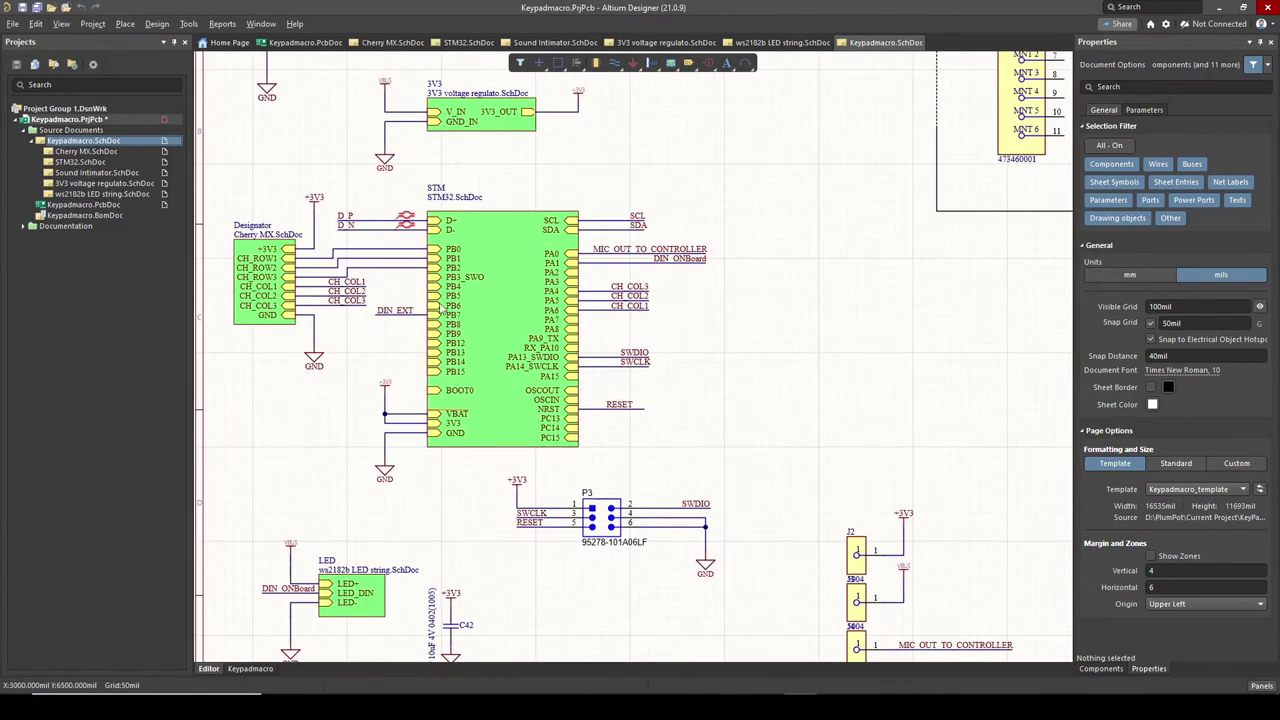
pyautogui.moveTo(440, 308); pyautogui.dragTo(474, 342, button='right')
pyautogui.keyDown('ctrl'); pyautogui.scroll(1, 497, 347); pyautogui.keyUp('ctrl')
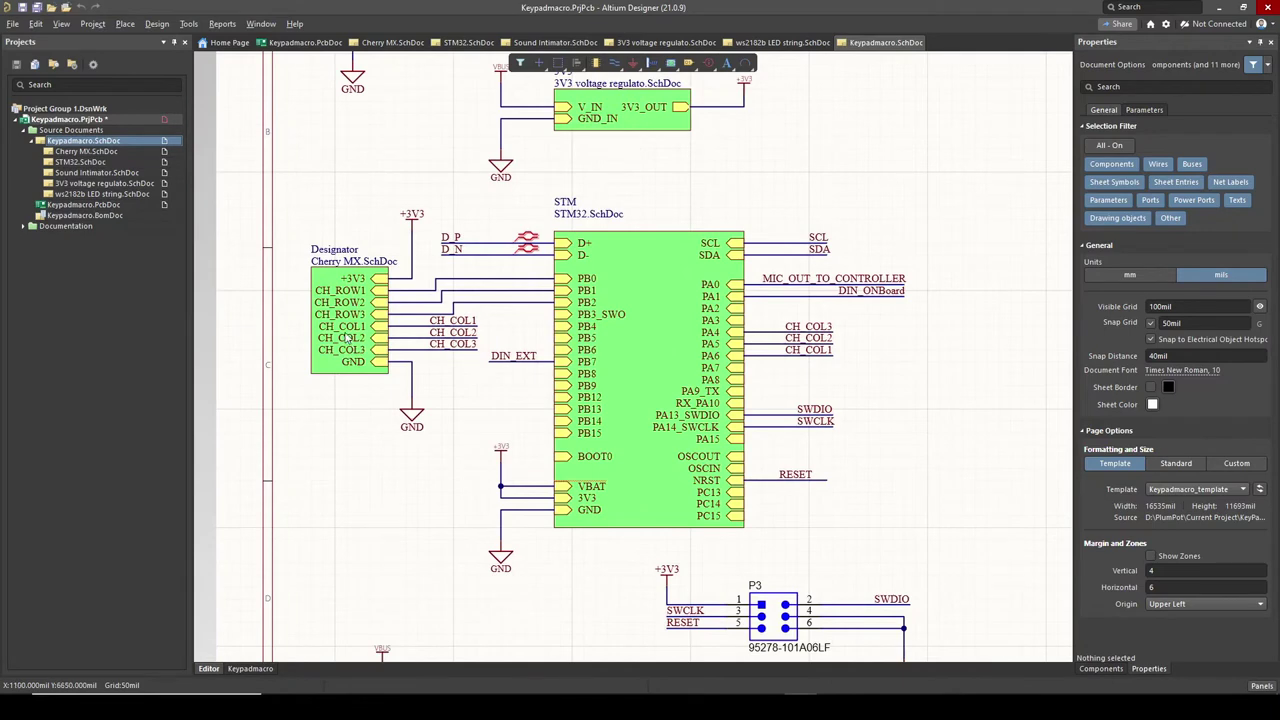
pyautogui.keyDown('ctrl'); pyautogui.scroll(2, 341, 337); pyautogui.keyUp('ctrl')
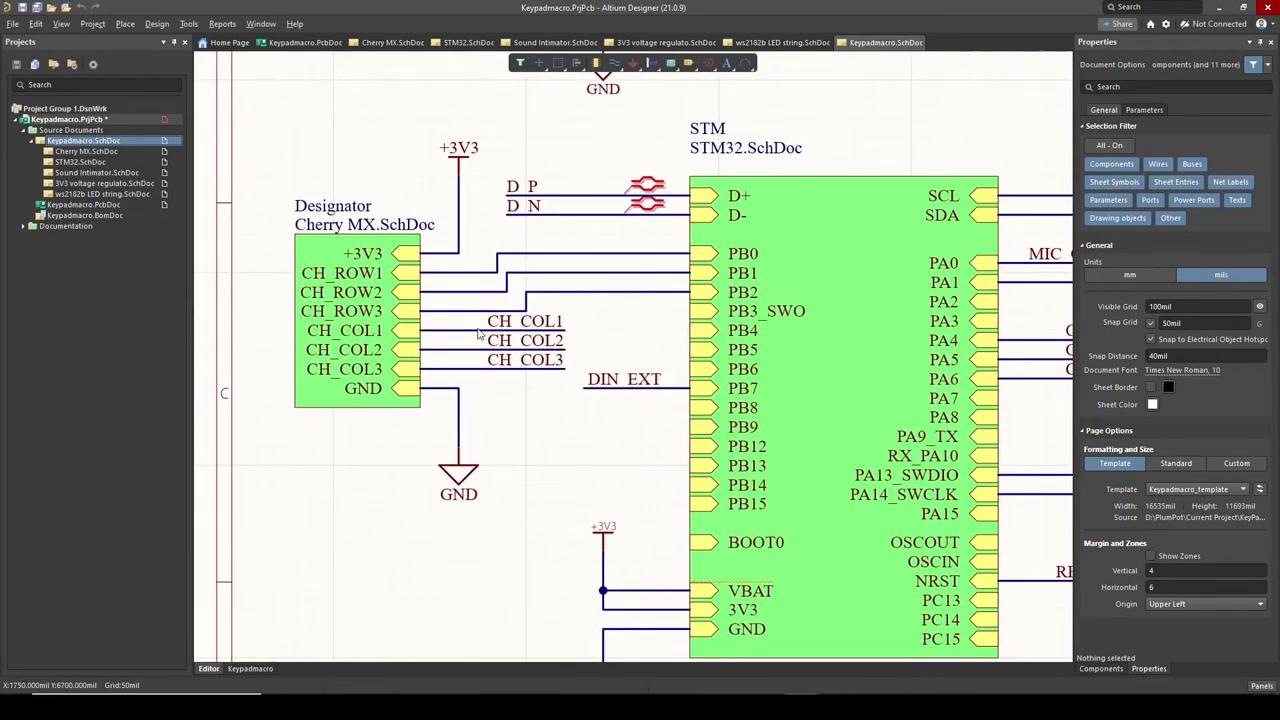
pyautogui.keyDown('ctrl'); pyautogui.scroll(-2, 515, 325); pyautogui.keyUp('ctrl')
pyautogui.keyDown('ctrl'); pyautogui.scroll(1, 420, 330); pyautogui.keyUp('ctrl')
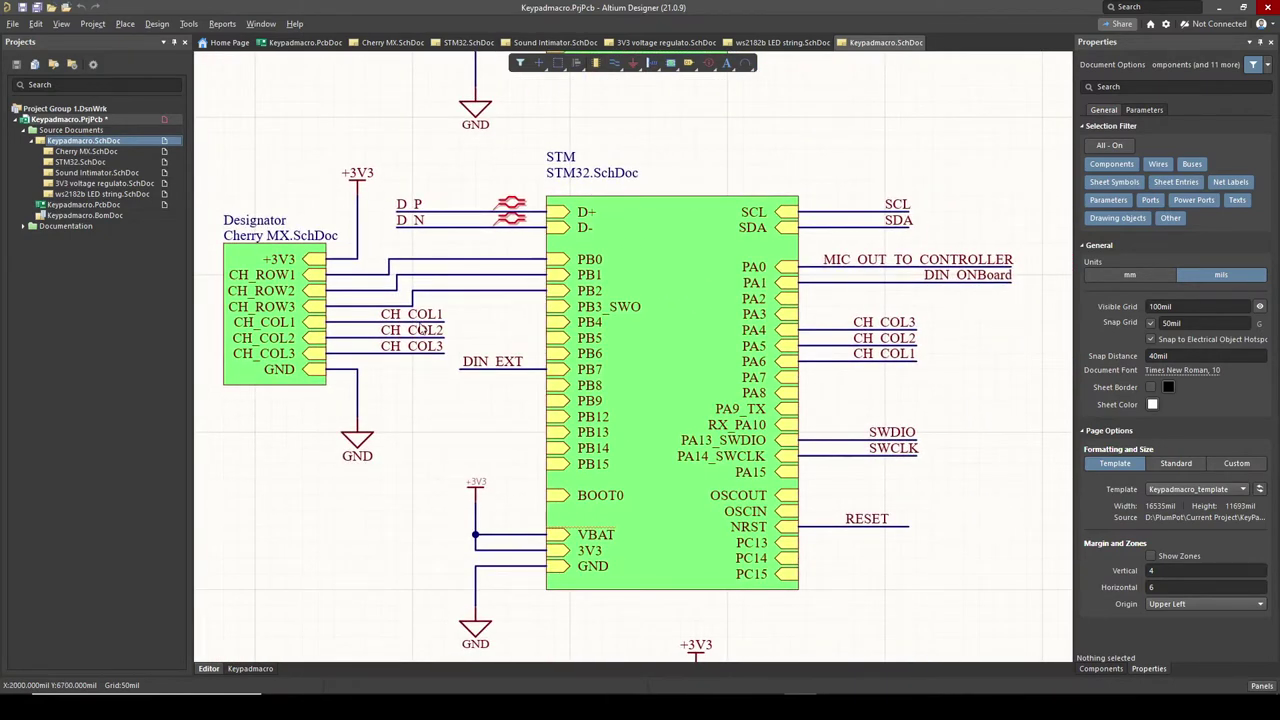
pyautogui.keyDown('ctrl'); pyautogui.scroll(-1, 466, 417); pyautogui.keyUp('ctrl')
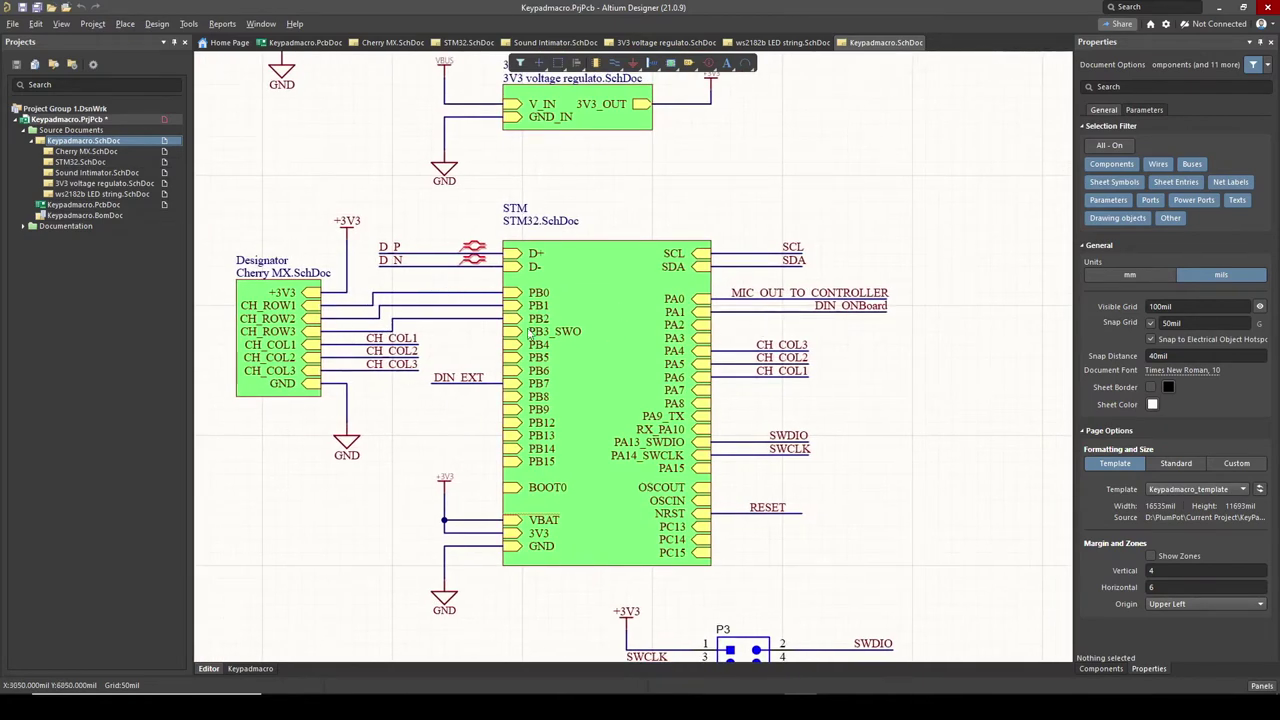
# Examine the Sound Intimator block's MIC_OUT_TO_CONTROLLER net and the 3V3 voltage regulator block's VBUS input and +3V3 output
pyautogui.keyDown('ctrl'); pyautogui.scroll(-4, 590, 414); pyautogui.keyUp('ctrl')
pyautogui.keyDown('ctrl'); pyautogui.scroll(2, 614, 355); pyautogui.keyUp('ctrl')
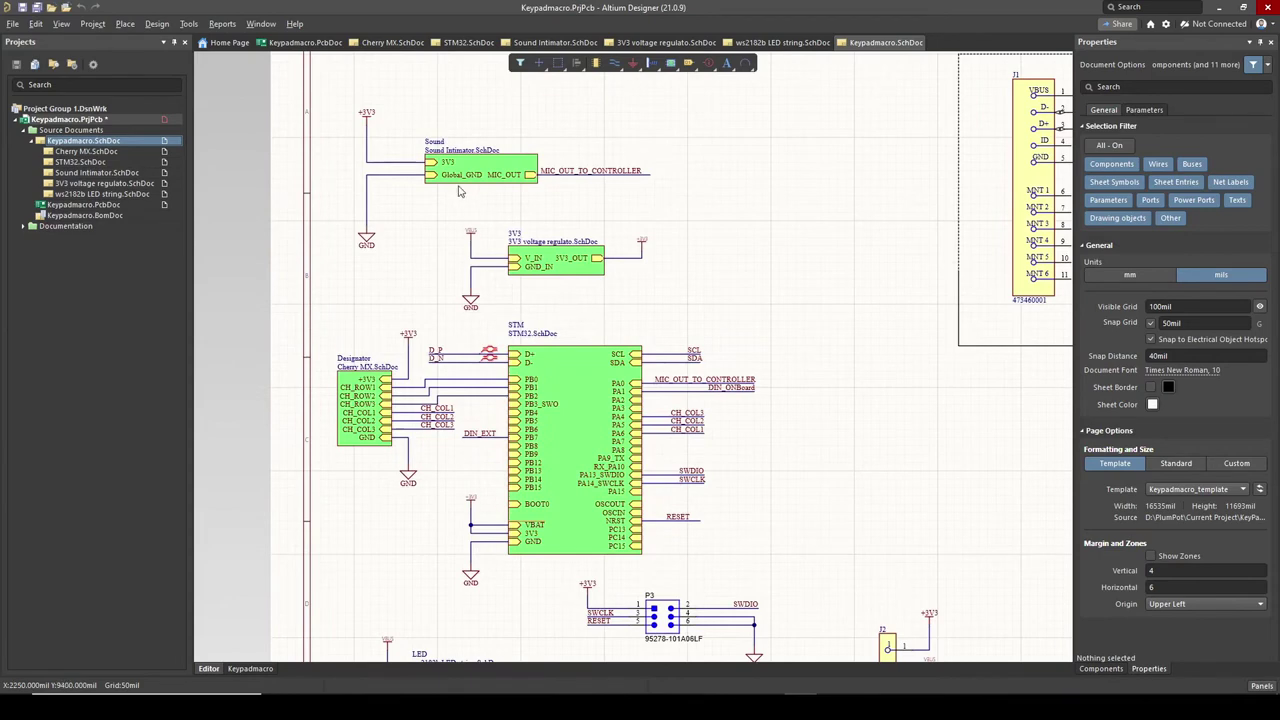
pyautogui.keyDown('ctrl'); pyautogui.scroll(2, 460, 192); pyautogui.keyUp('ctrl')
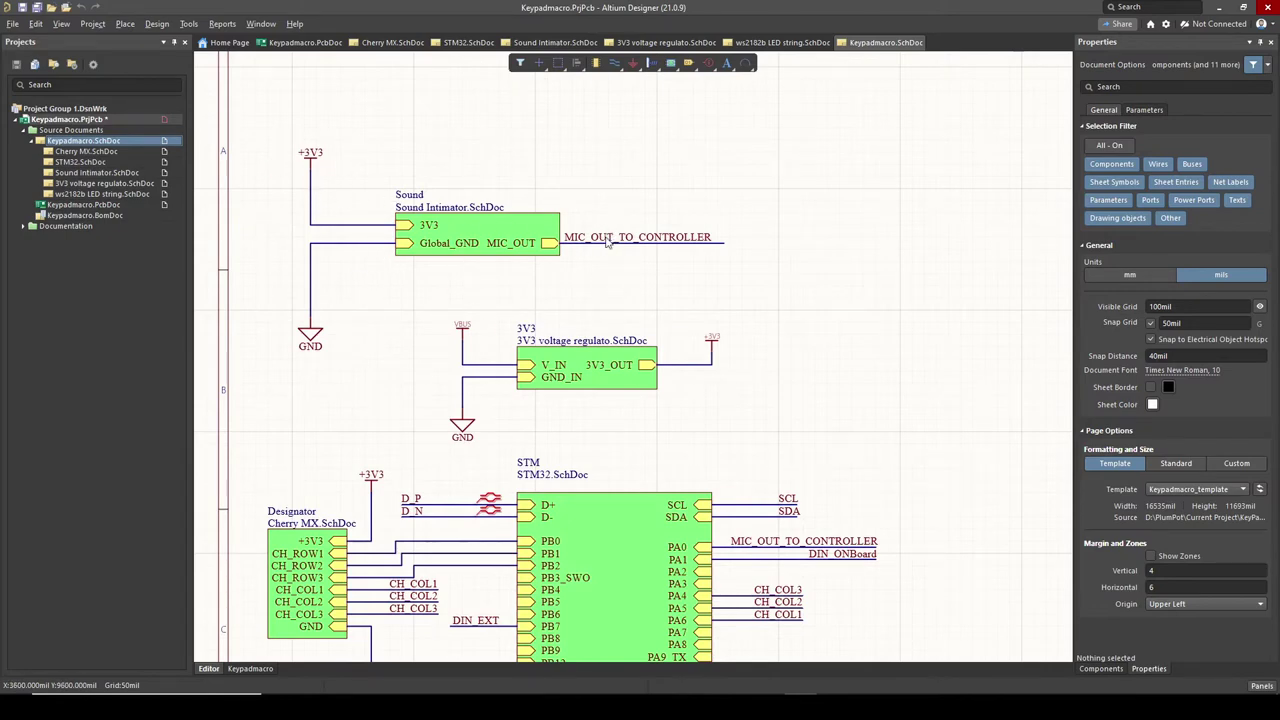
pyautogui.keyDown('ctrl'); pyautogui.scroll(-1, 793, 447); pyautogui.keyUp('ctrl')
pyautogui.keyDown('ctrl'); pyautogui.scroll(3, 606, 393); pyautogui.keyUp('ctrl')
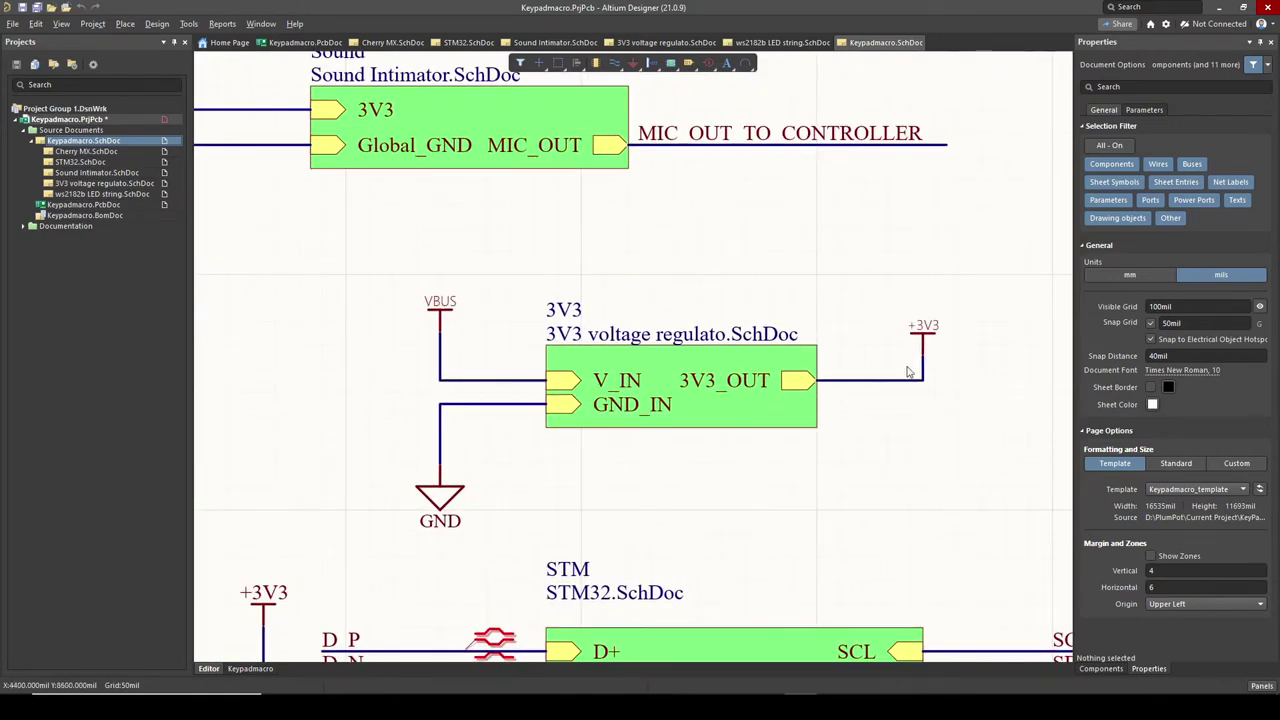
pyautogui.keyDown('ctrl'); pyautogui.scroll(-4, 842, 387); pyautogui.keyUp('ctrl')
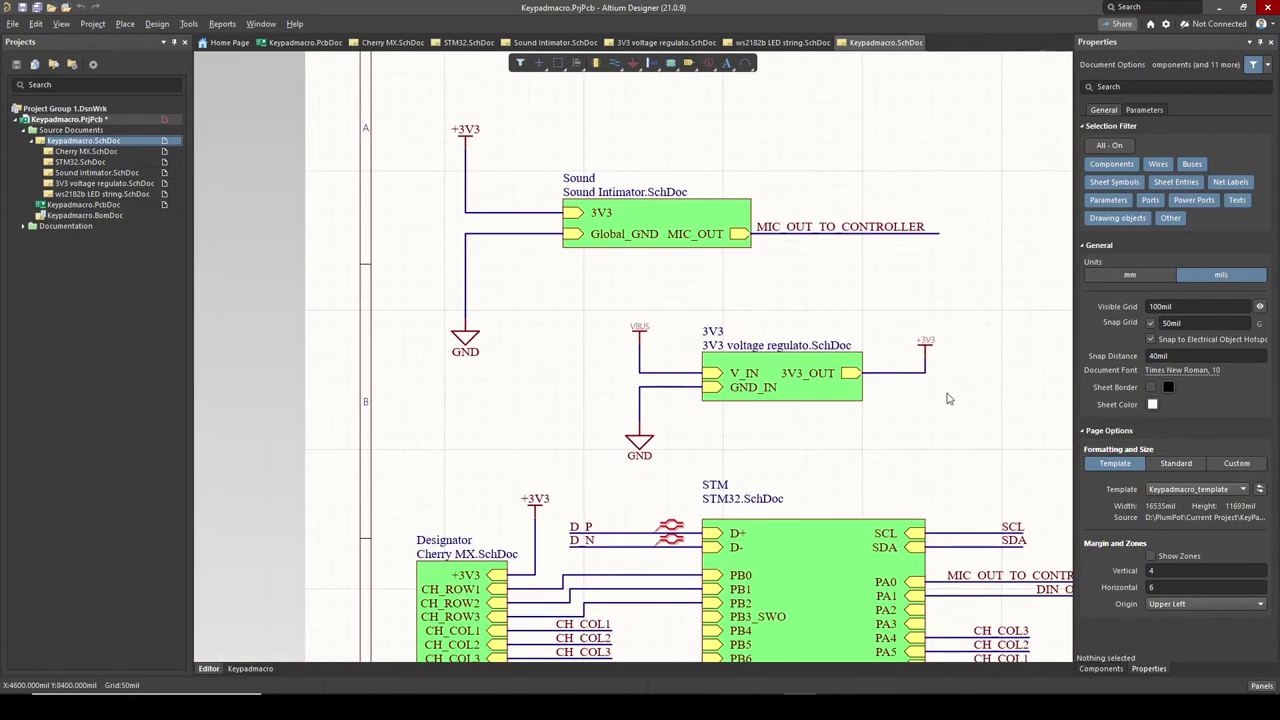
pyautogui.keyDown('ctrl'); pyautogui.scroll(-1, 758, 205); pyautogui.keyUp('ctrl')
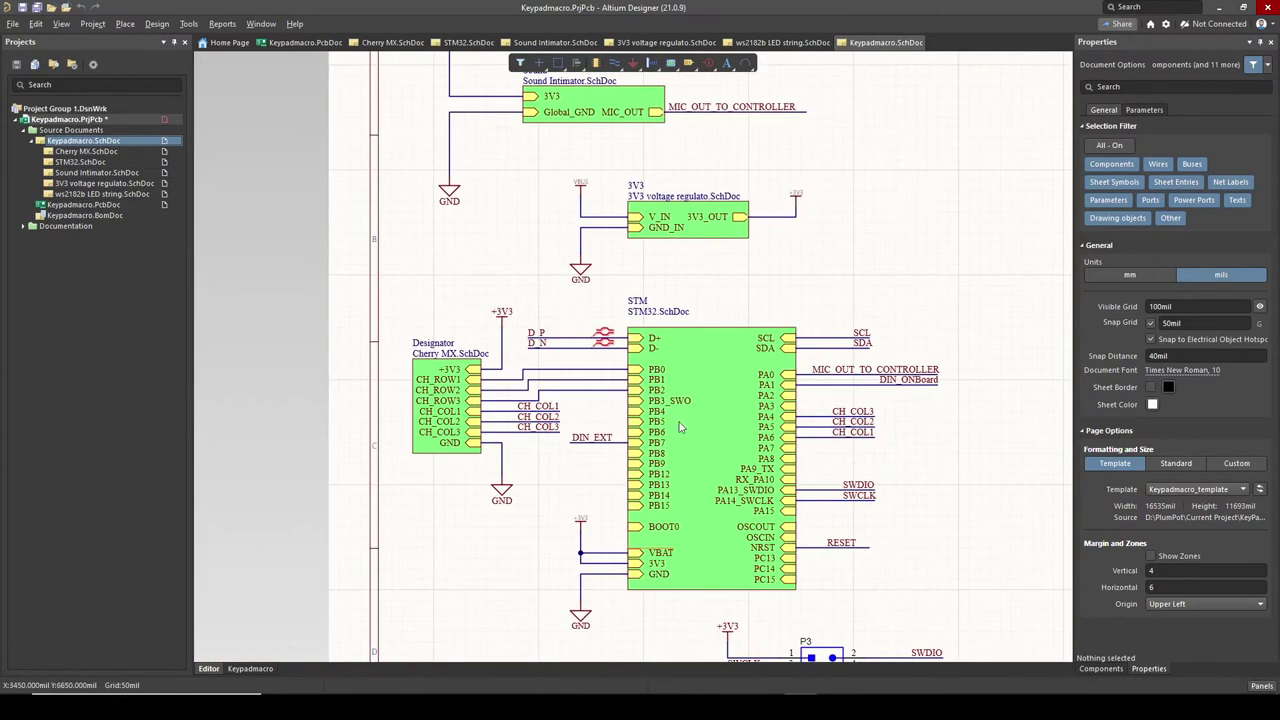
# Examine programming header P3 with its SWDIO, SWCLK, RESET, +3V3 and GND connections below the STM32 block
pyautogui.keyDown('ctrl'); pyautogui.scroll(-1, 697, 498); pyautogui.keyUp('ctrl')
pyautogui.moveTo(697, 498); pyautogui.dragTo(614, 390, button='right')
pyautogui.keyDown('ctrl'); pyautogui.scroll(-1, 830, 504); pyautogui.keyUp('ctrl')
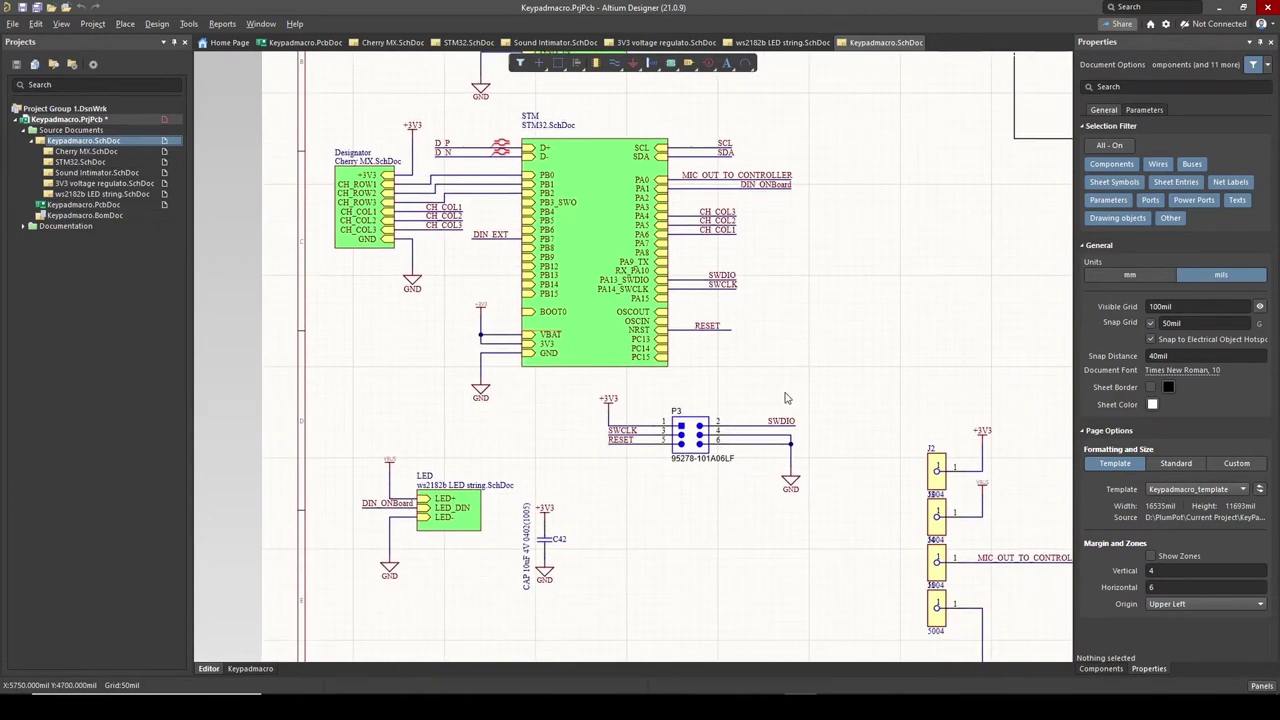
pyautogui.keyDown('ctrl'); pyautogui.scroll(2, 614, 482); pyautogui.keyUp('ctrl')
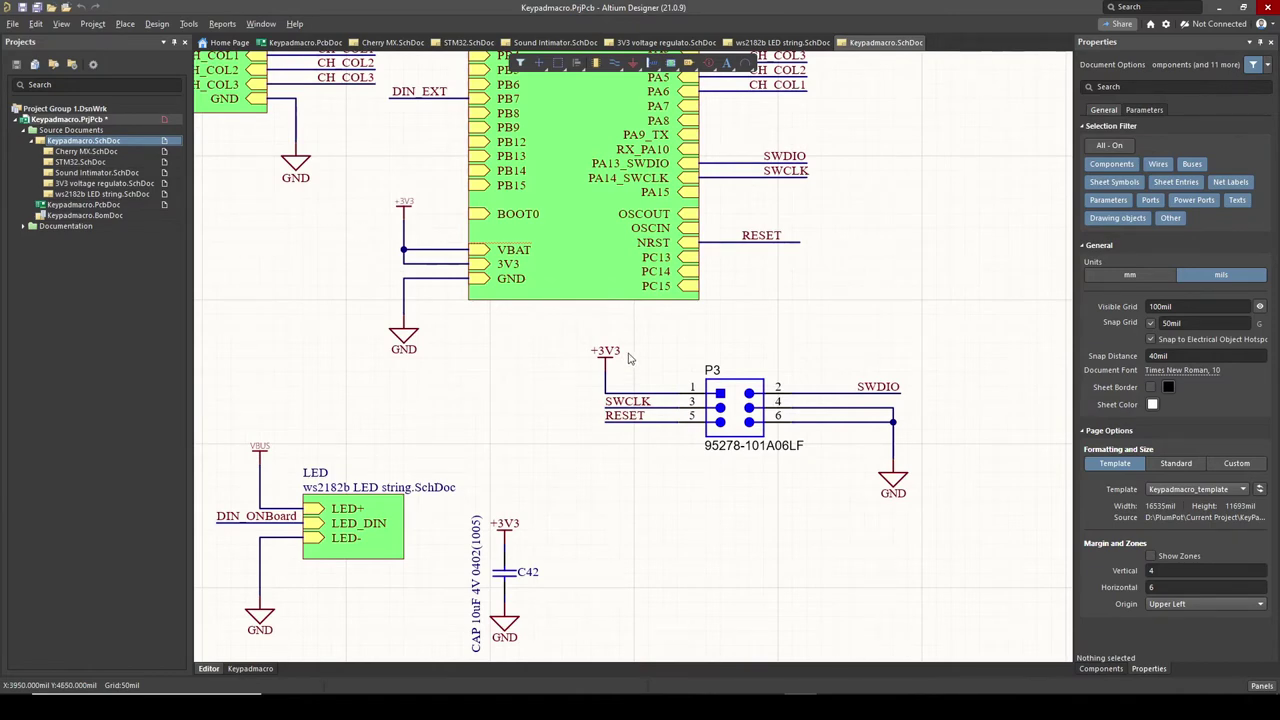
pyautogui.keyDown('ctrl'); pyautogui.scroll(1, 768, 427); pyautogui.keyUp('ctrl')
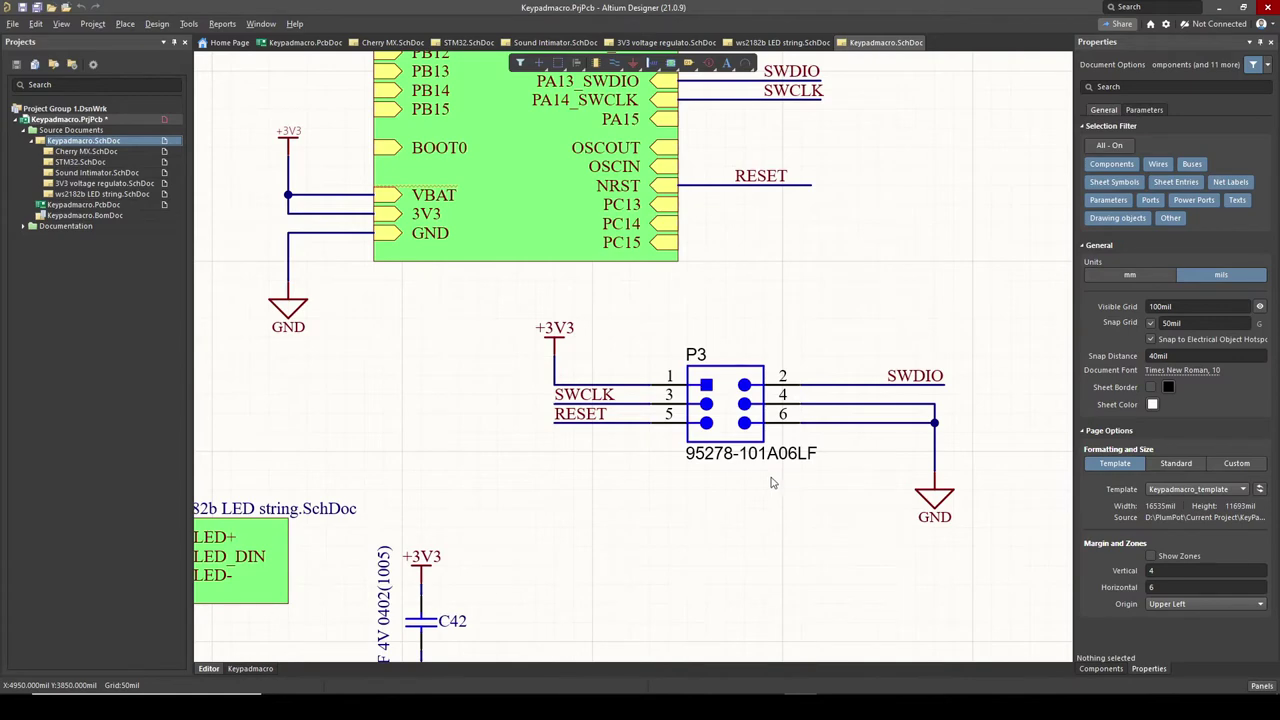
pyautogui.keyDown('ctrl'); pyautogui.scroll(-3, 705, 477); pyautogui.keyUp('ctrl')
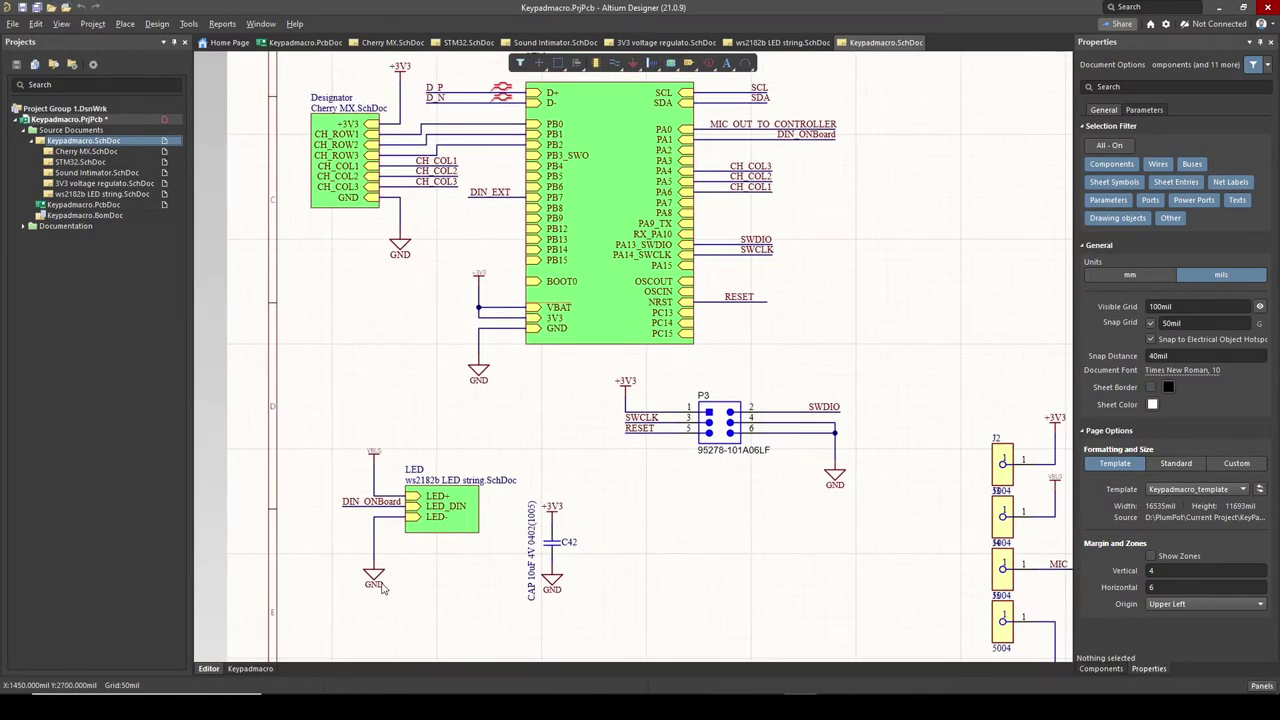
# Examine the LED string block and the STM32 block's SCL, SDA, DIN_ONBoard and DIN_EXT nets
pyautogui.keyDown('ctrl'); pyautogui.scroll(1, 381, 588); pyautogui.keyUp('ctrl')
pyautogui.keyDown('ctrl'); pyautogui.scroll(-3, 492, 498); pyautogui.keyUp('ctrl')
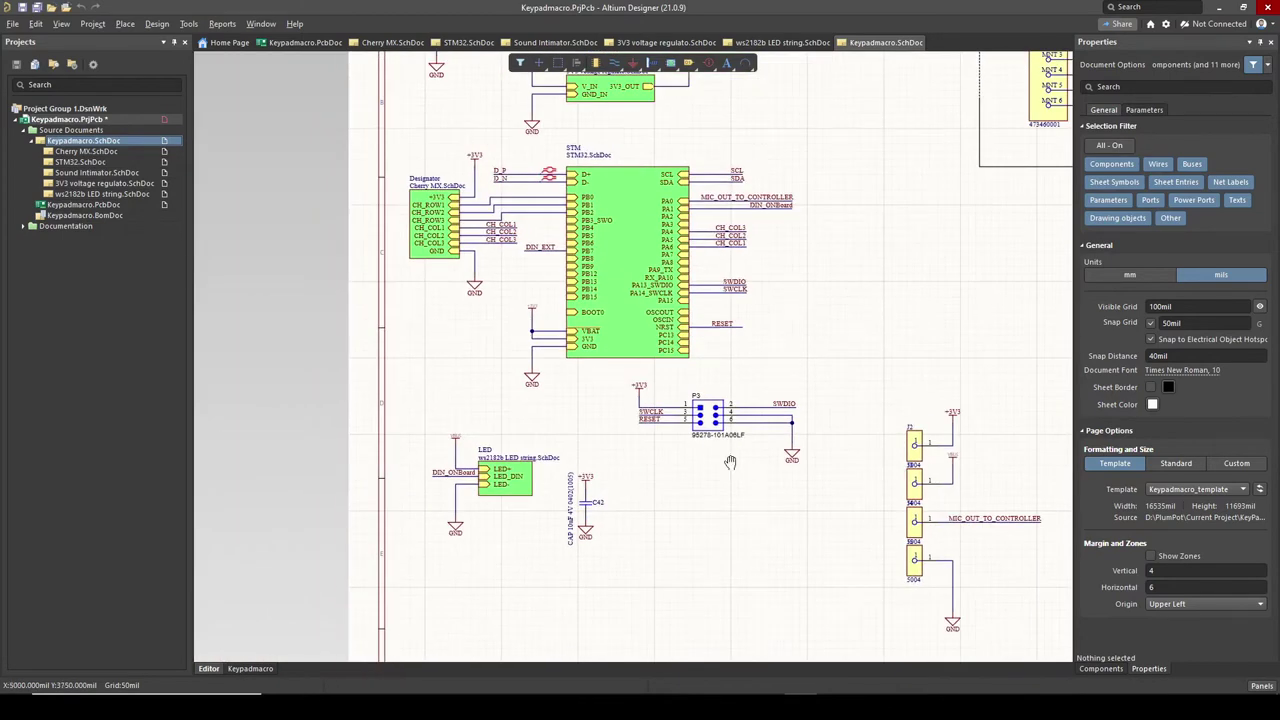
pyautogui.keyDown('ctrl'); pyautogui.scroll(2, 576, 187); pyautogui.keyUp('ctrl')
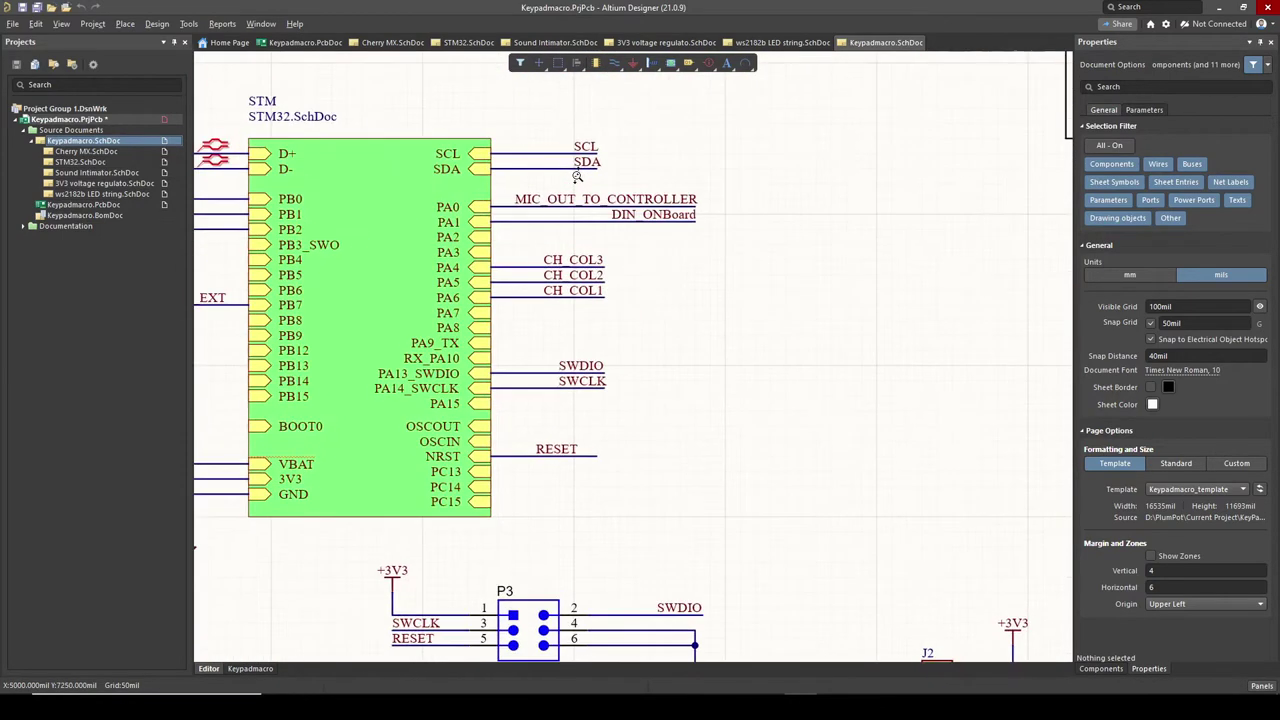
pyautogui.moveTo(537, 290); pyautogui.dragTo(703, 321, button='right')
pyautogui.keyDown('ctrl'); pyautogui.scroll(4, 350, 338); pyautogui.keyUp('ctrl')
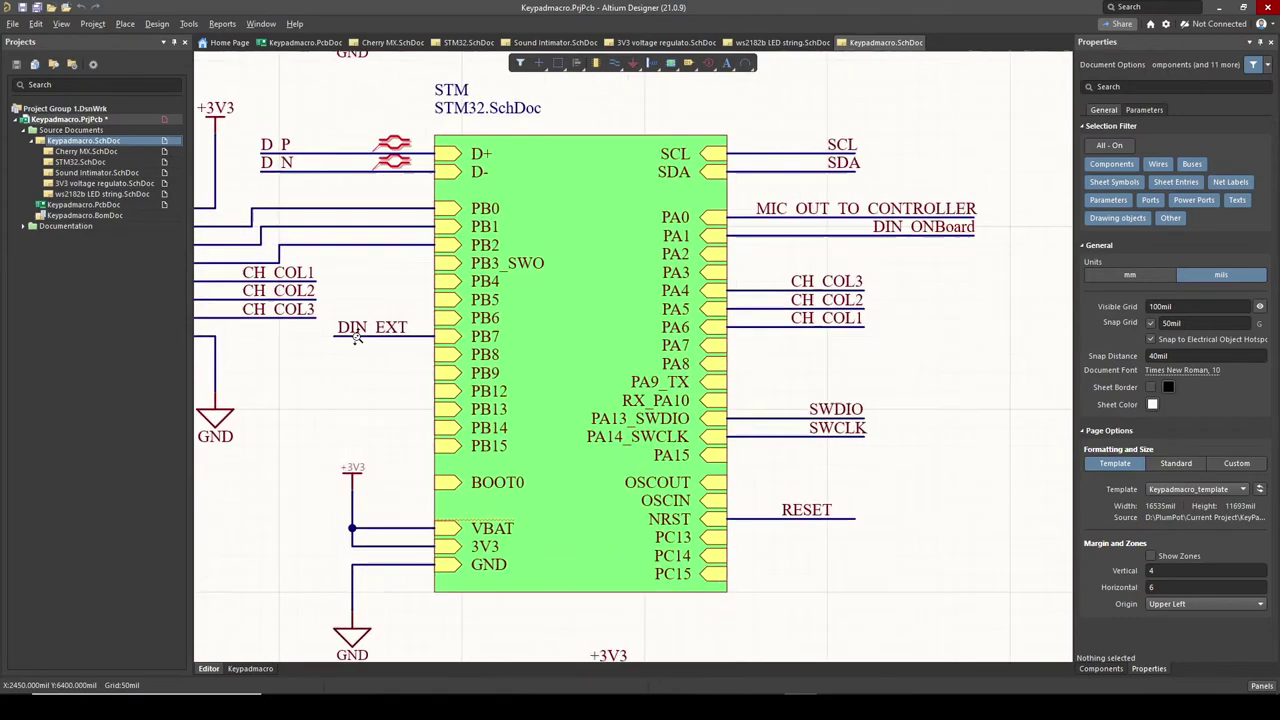
pyautogui.keyDown('ctrl'); pyautogui.scroll(-4, 389, 335); pyautogui.keyUp('ctrl')
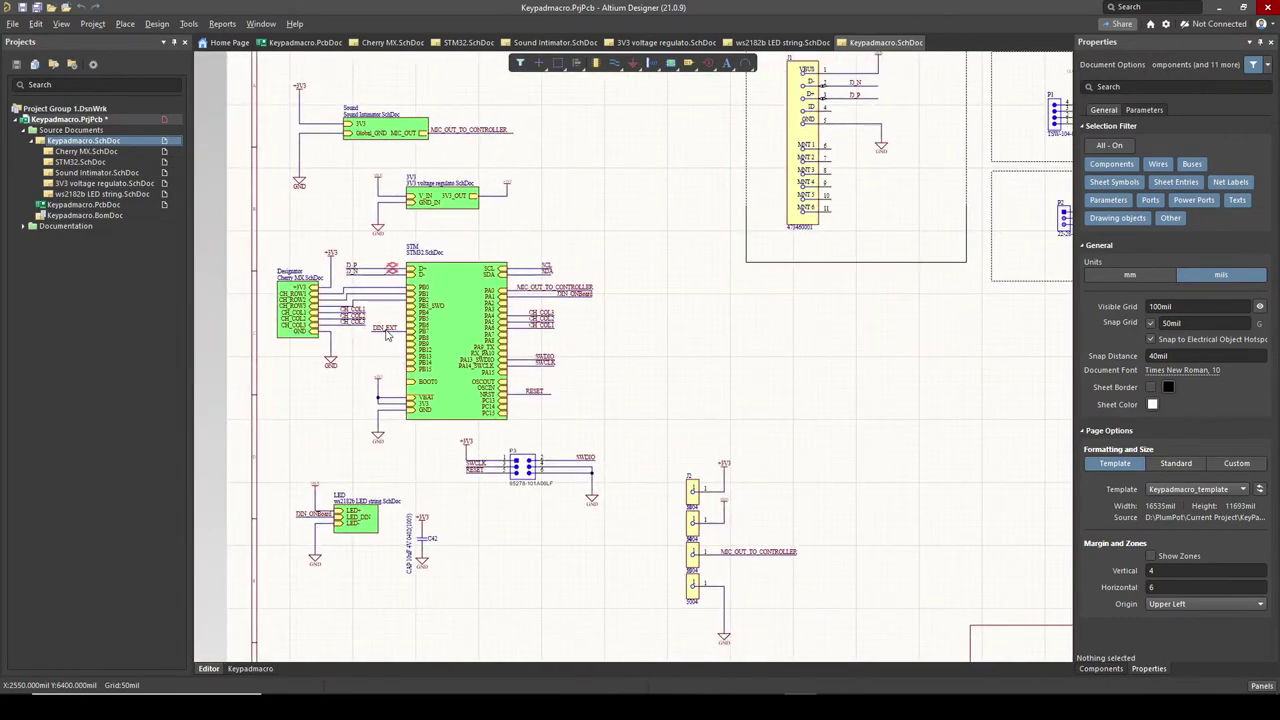
# Open Keypadmacro.PcbDoc and flip the 3D board to inspect the microcontroller and headers P2 and P3 on its underside
pyautogui.doubleClick(84, 204)
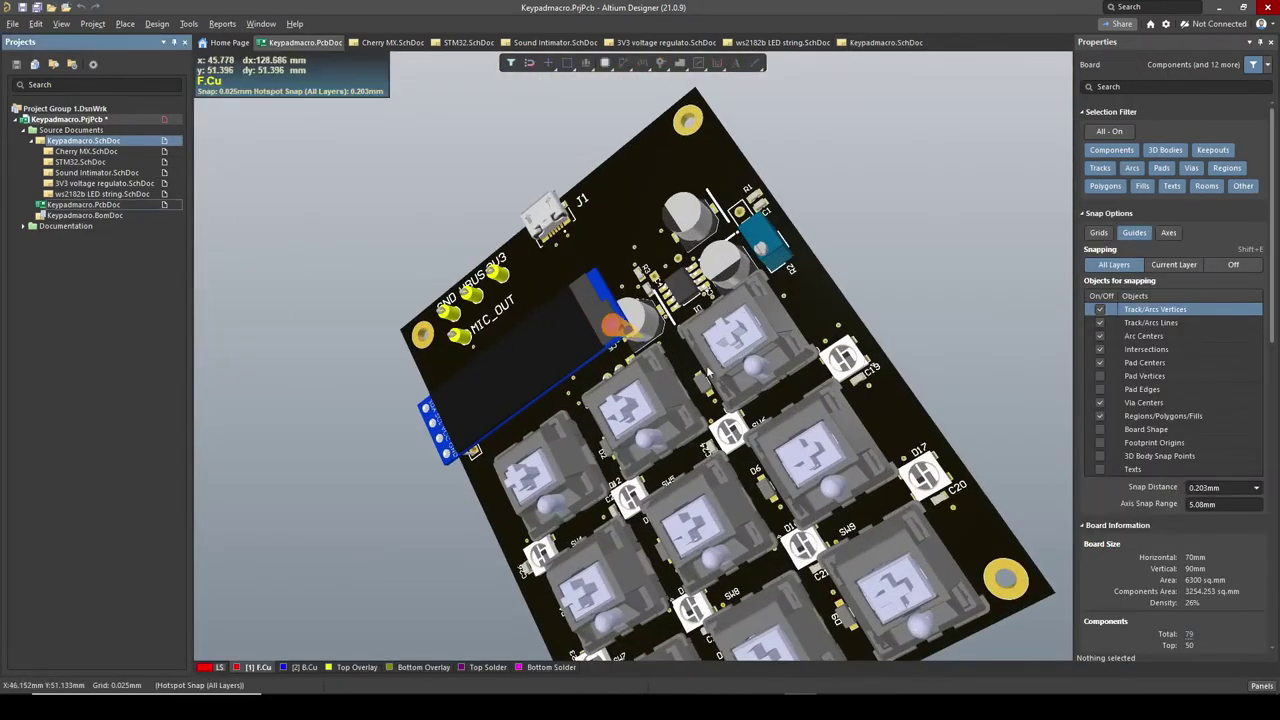
pyautogui.press('v')
pyautogui.press('b')
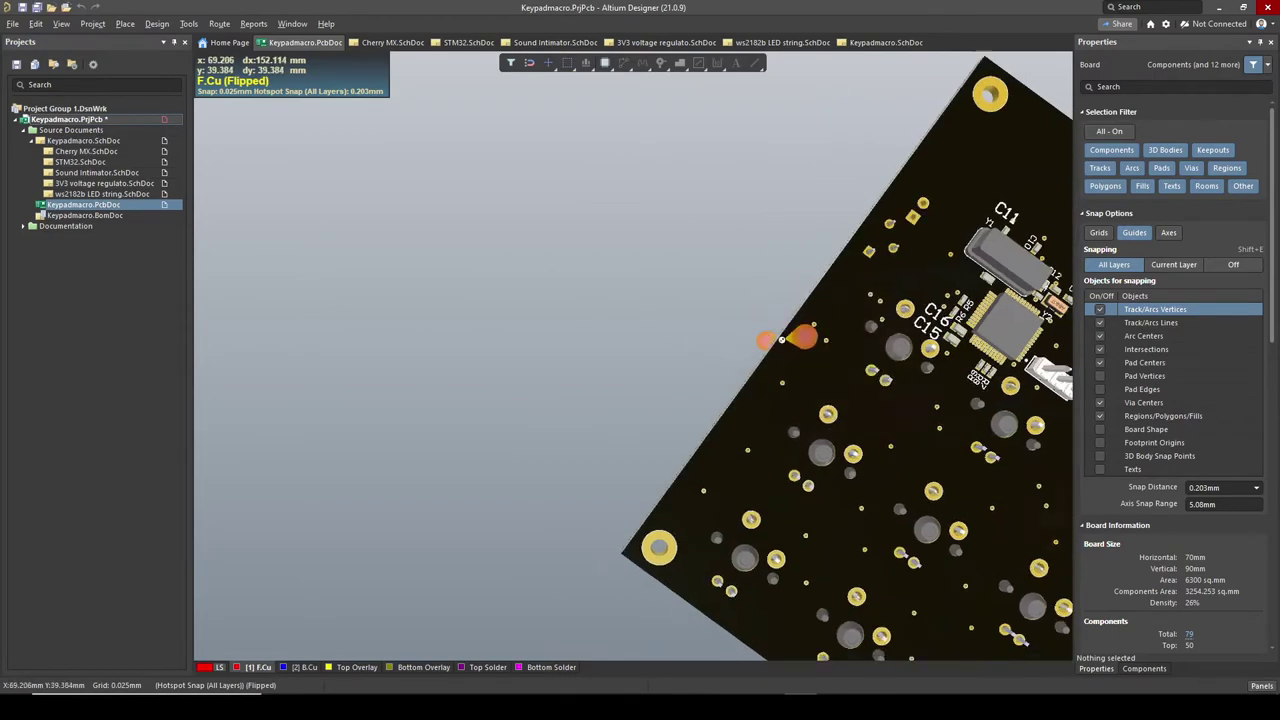
pyautogui.keyDown('ctrl'); pyautogui.scroll(3, 669, 330); pyautogui.keyUp('ctrl')
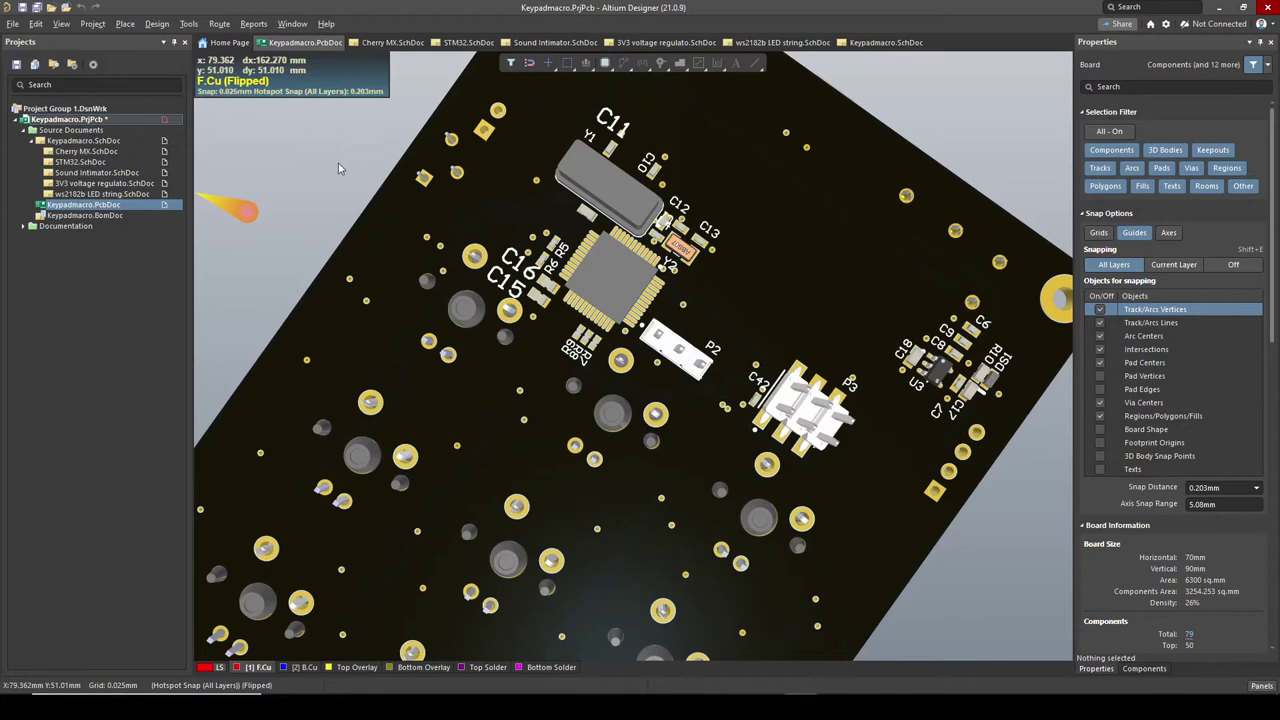
pyautogui.keyDown('ctrl'); pyautogui.scroll(-4, 415, 200); pyautogui.keyUp('ctrl')
pyautogui.keyDown('shift'); pyautogui.moveTo(408, 214); pyautogui.dragTo(165, 225, button='right'); pyautogui.keyUp('shift')
# Examine the four single-pin 5004 connectors and the DIN_ONBoard input in Keypadmacro.SchDoc, and compare them with the 3D board
pyautogui.click(83, 142)
pyautogui.moveTo(758, 530); pyautogui.dragTo(714, 420, button='right')
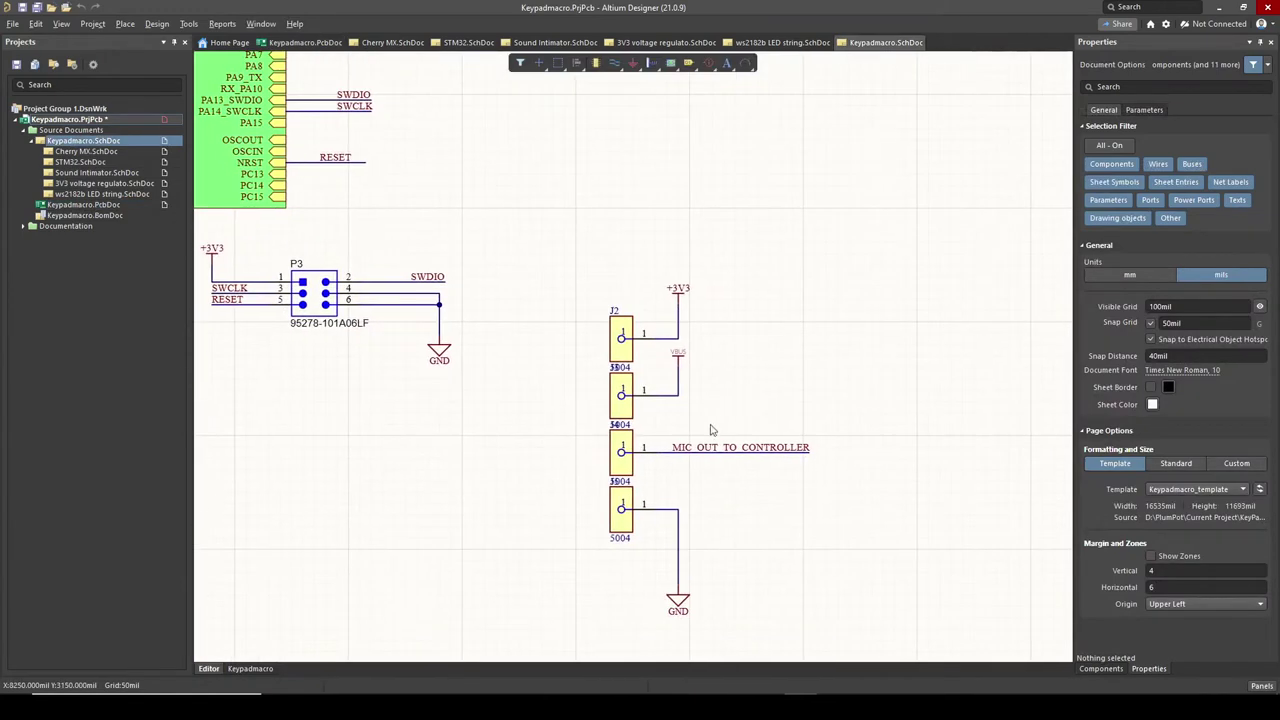
pyautogui.keyDown('ctrl'); pyautogui.scroll(-3, 562, 346); pyautogui.keyUp('ctrl')
pyautogui.keyDown('ctrl'); pyautogui.scroll(4, 416, 306); pyautogui.keyUp('ctrl')
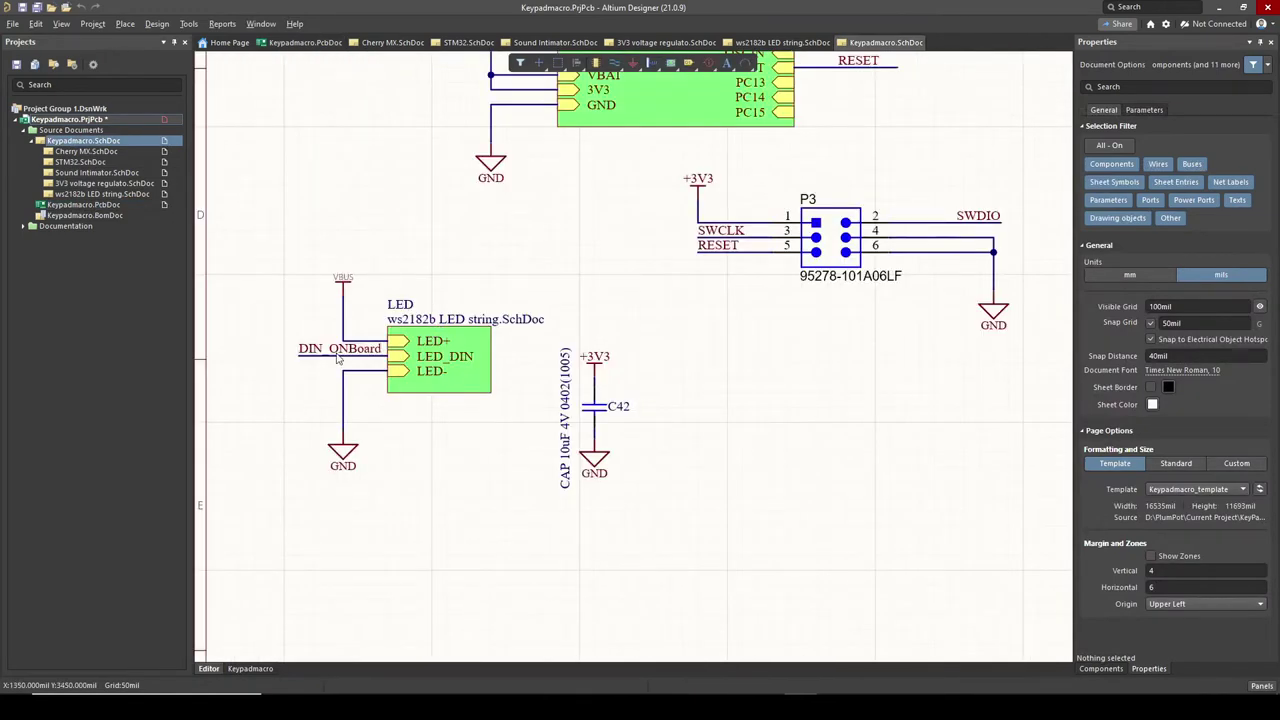
pyautogui.click(84, 204)
pyautogui.keyDown('ctrl'); pyautogui.scroll(3, 335, 400); pyautogui.keyUp('ctrl')
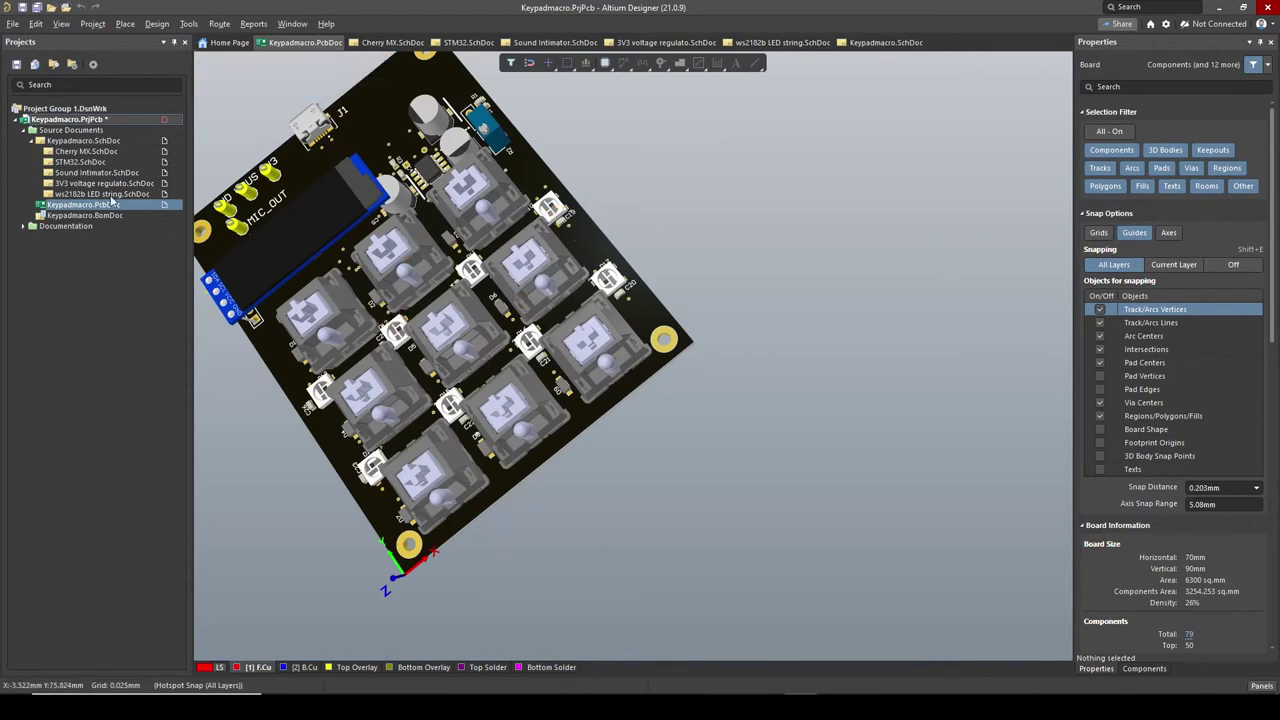
# Return to Keypadmacro.SchDoc and examine USB connector J1 with its VBUS, D_N, D_P and GND connections
pyautogui.click(88, 141)
pyautogui.keyDown('ctrl'); pyautogui.scroll(-5, 757, 285); pyautogui.keyUp('ctrl')
pyautogui.moveTo(760, 305); pyautogui.dragTo(606, 449, button='right')
pyautogui.moveTo(826, 205); pyautogui.dragTo(700, 400, button='right')
pyautogui.keyDown('ctrl'); pyautogui.scroll(3, 762, 288); pyautogui.keyUp('ctrl')
pyautogui.moveTo(856, 292); pyautogui.dragTo(690, 295, button='right')
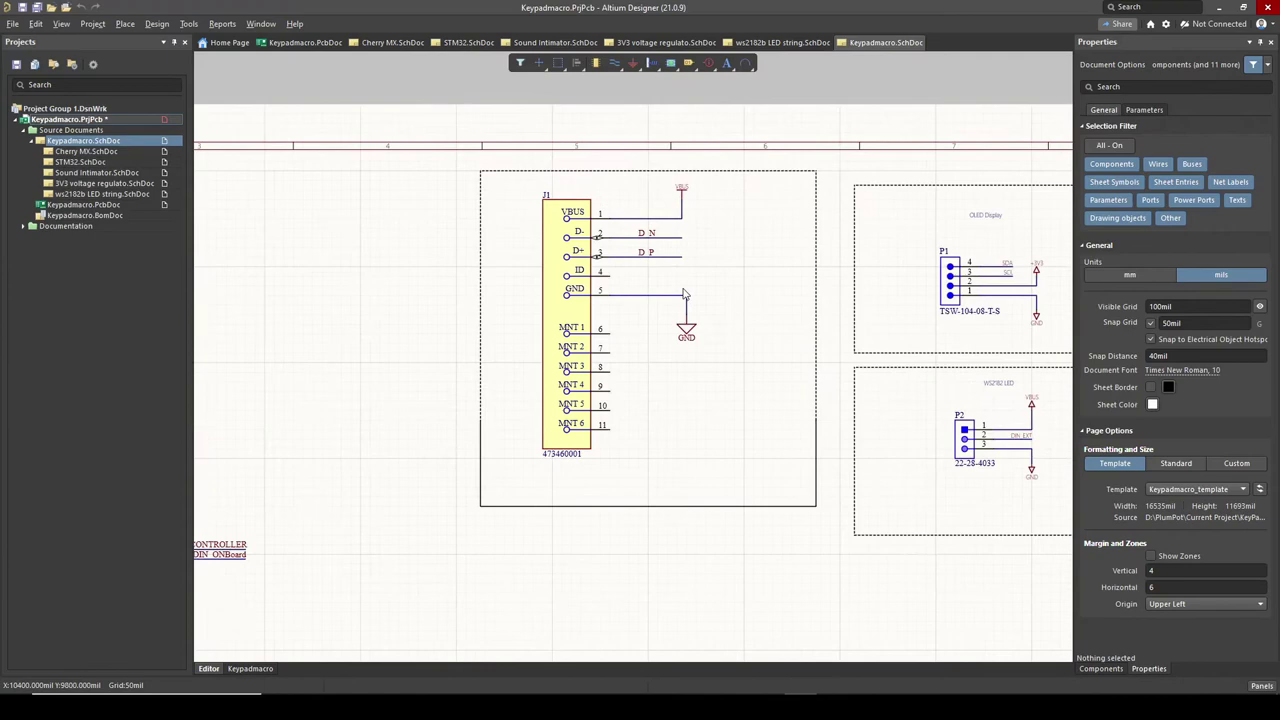
# Examine the WS2182 LED header P2 with its DIN_EXT net and the OLED Display header P1 with its SDA and SCL nets
pyautogui.keyDown('ctrl'); pyautogui.scroll(2, 690, 300); pyautogui.keyUp('ctrl')
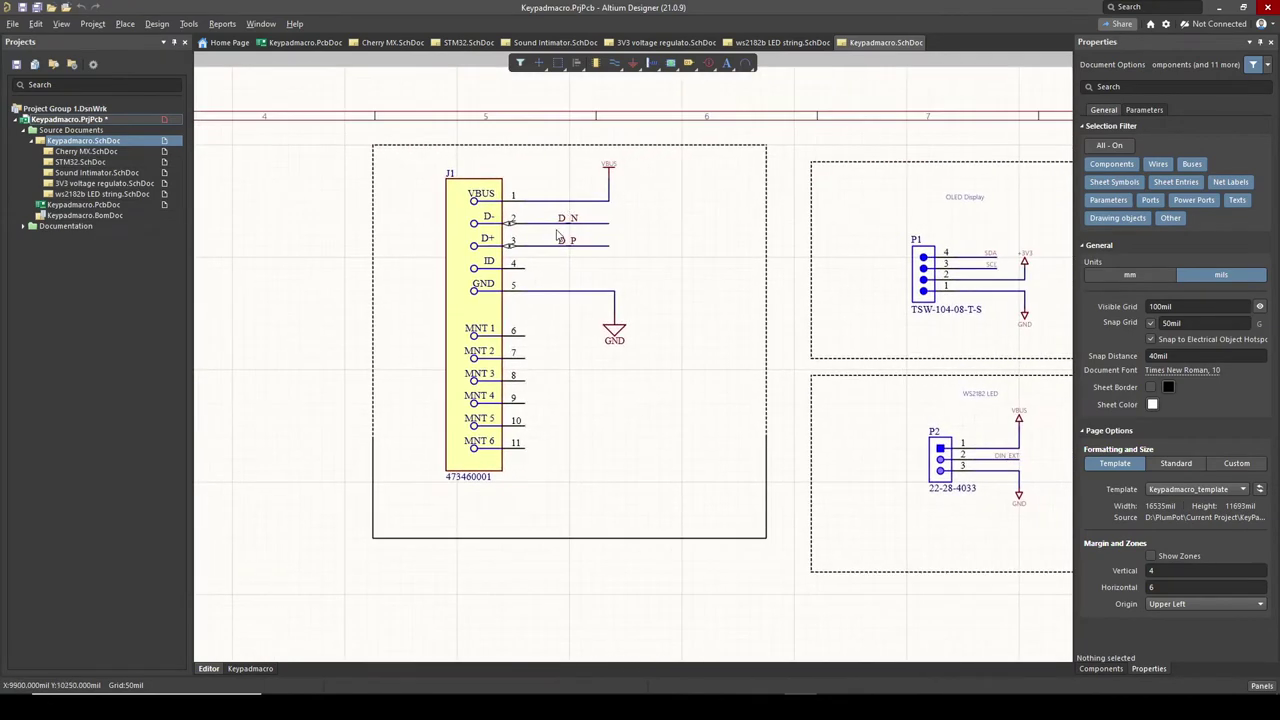
pyautogui.keyDown('ctrl'); pyautogui.scroll(-1, 574, 229); pyautogui.keyUp('ctrl')
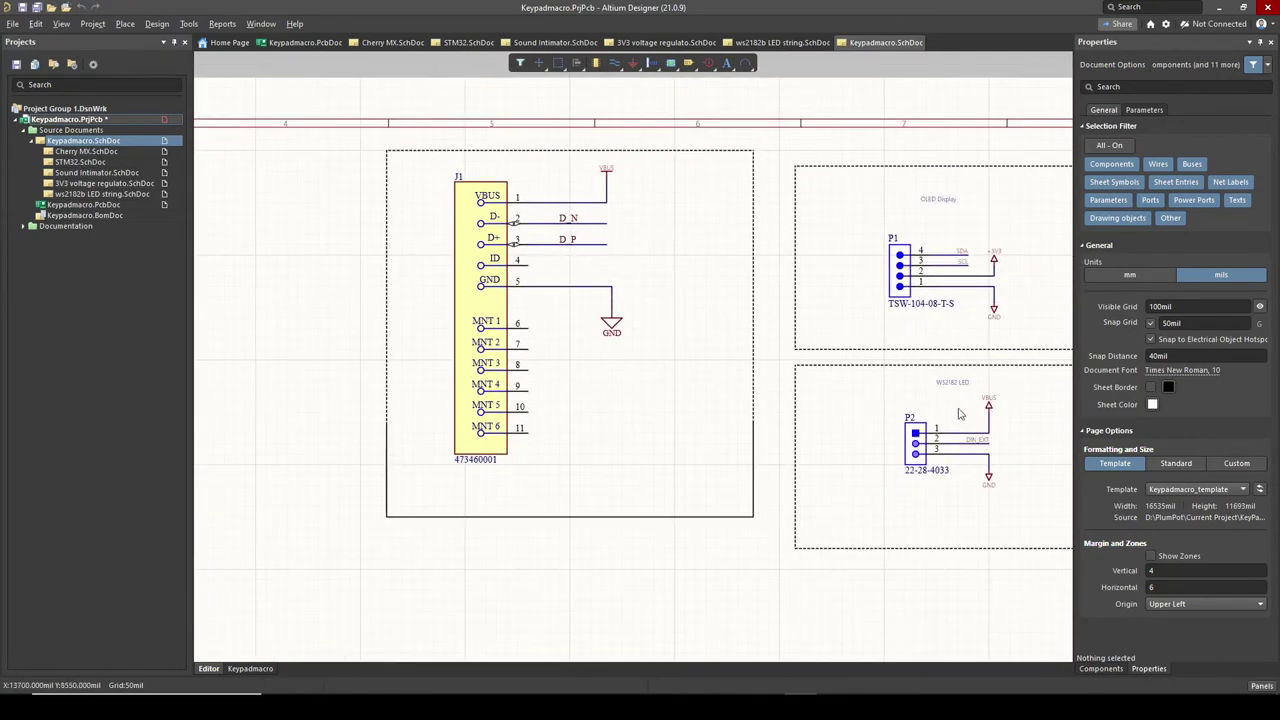
pyautogui.keyDown('ctrl'); pyautogui.scroll(2, 955, 412); pyautogui.keyUp('ctrl')
pyautogui.moveTo(983, 397); pyautogui.dragTo(729, 380, button='right')
pyautogui.keyDown('ctrl'); pyautogui.scroll(4, 733, 402); pyautogui.keyUp('ctrl')
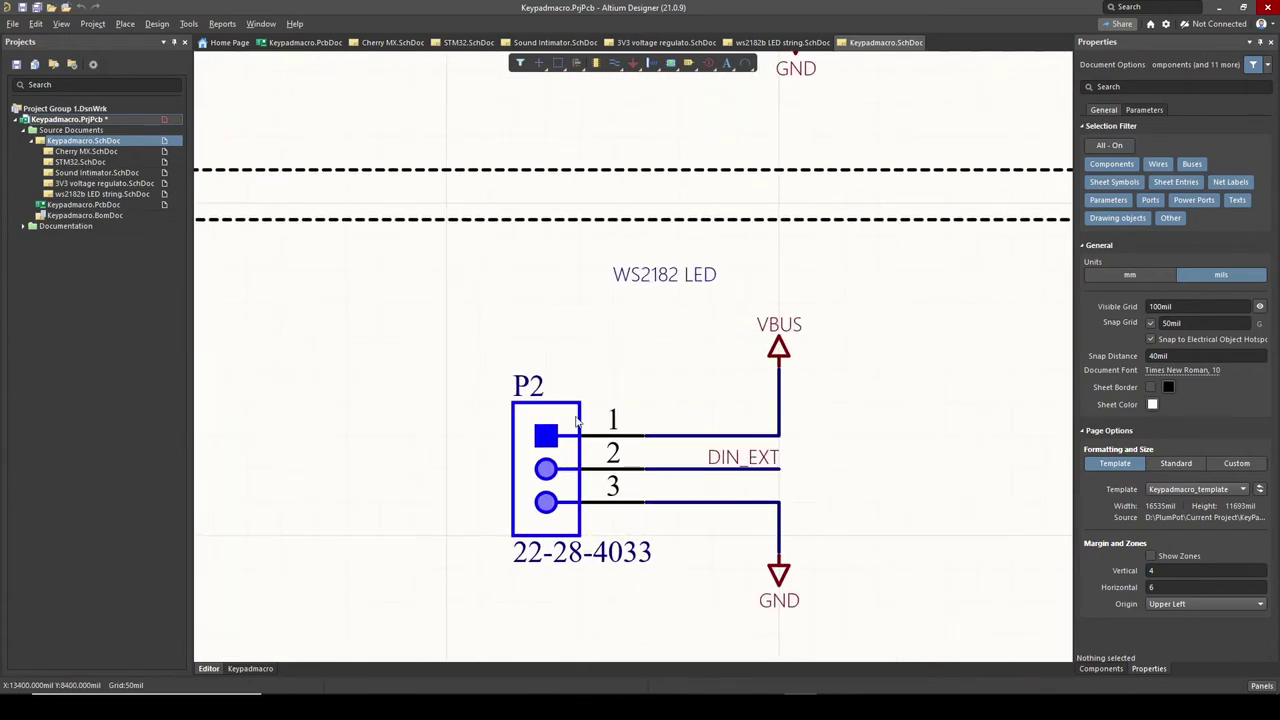
pyautogui.keyDown('ctrl'); pyautogui.scroll(-5, 754, 485); pyautogui.keyUp('ctrl')
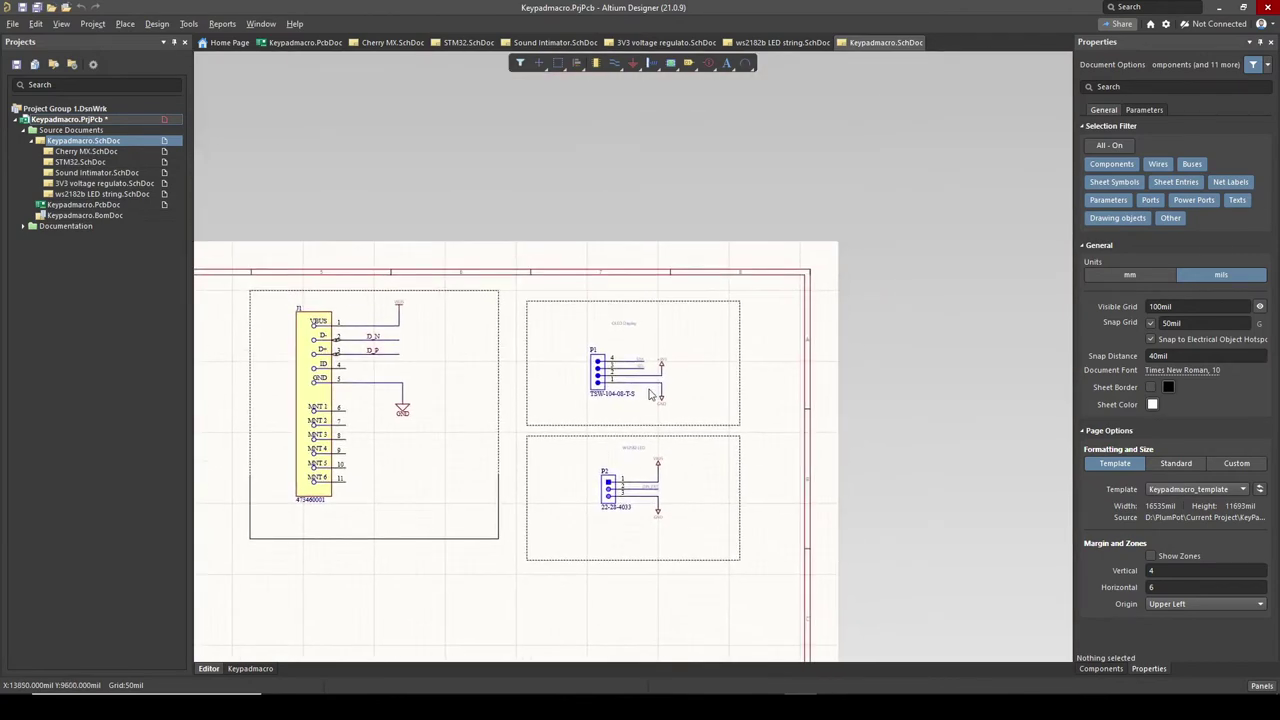
pyautogui.keyDown('ctrl'); pyautogui.scroll(5, 625, 413); pyautogui.keyUp('ctrl')
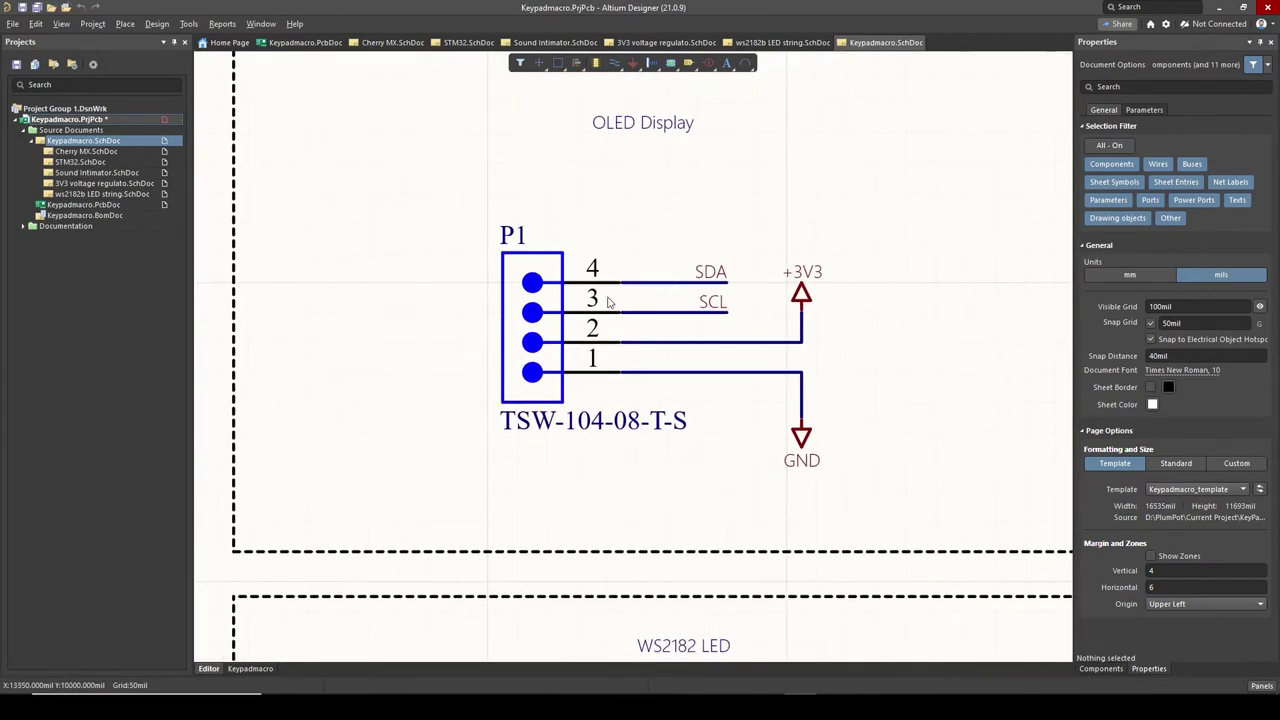
# Open Keypadmacro.PcbDoc and inspect the OLED display and header P1 on the 3D board
pyautogui.doubleClick(80, 205)
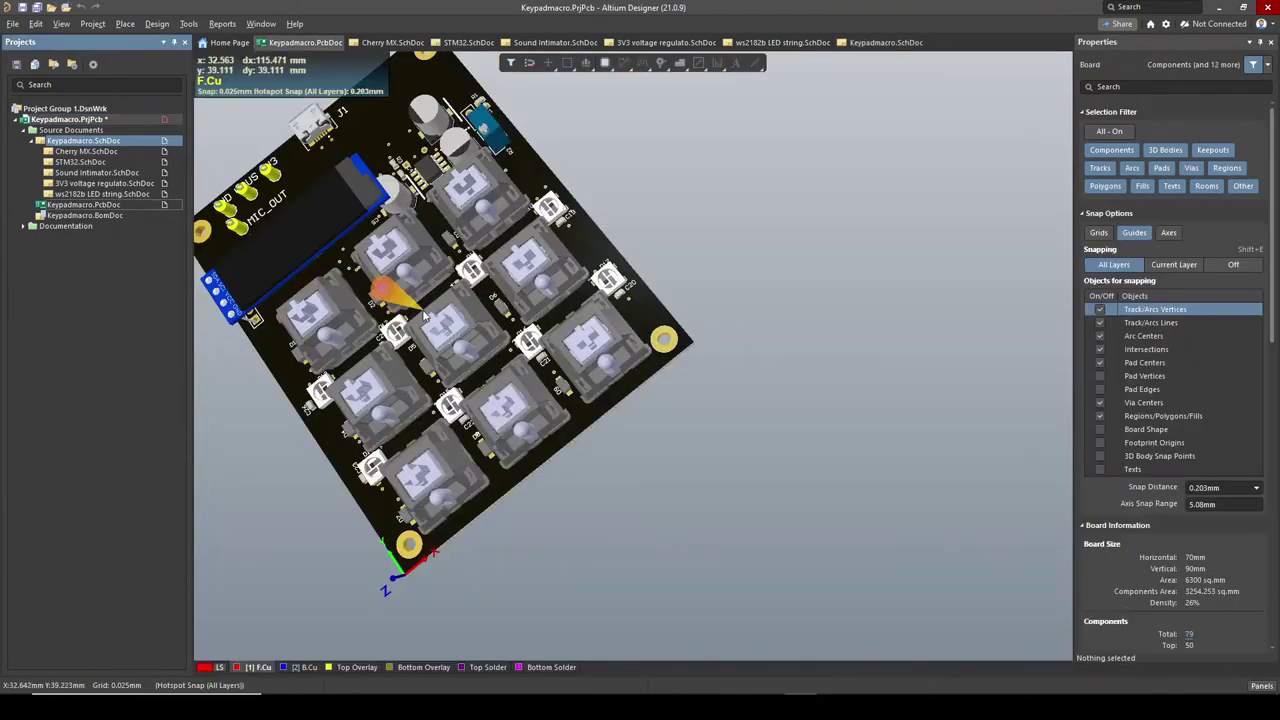
pyautogui.keyDown('ctrl'); pyautogui.scroll(5, 434, 394); pyautogui.keyUp('ctrl')
pyautogui.keyDown('shift'); pyautogui.moveTo(434, 394); pyautogui.dragTo(424, 288, button='right'); pyautogui.keyUp('shift')
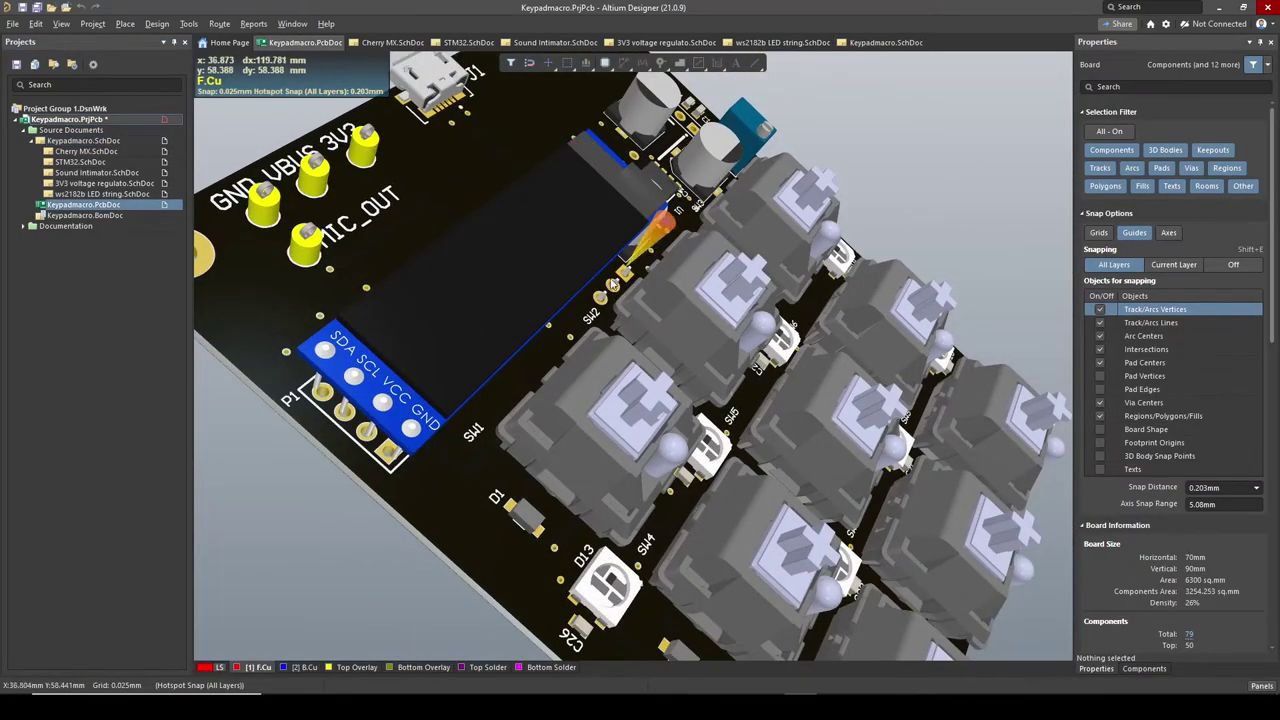
# Show the board in 2D and look over its full layout from connector J1 down to the switch rows
pyautogui.press('2')
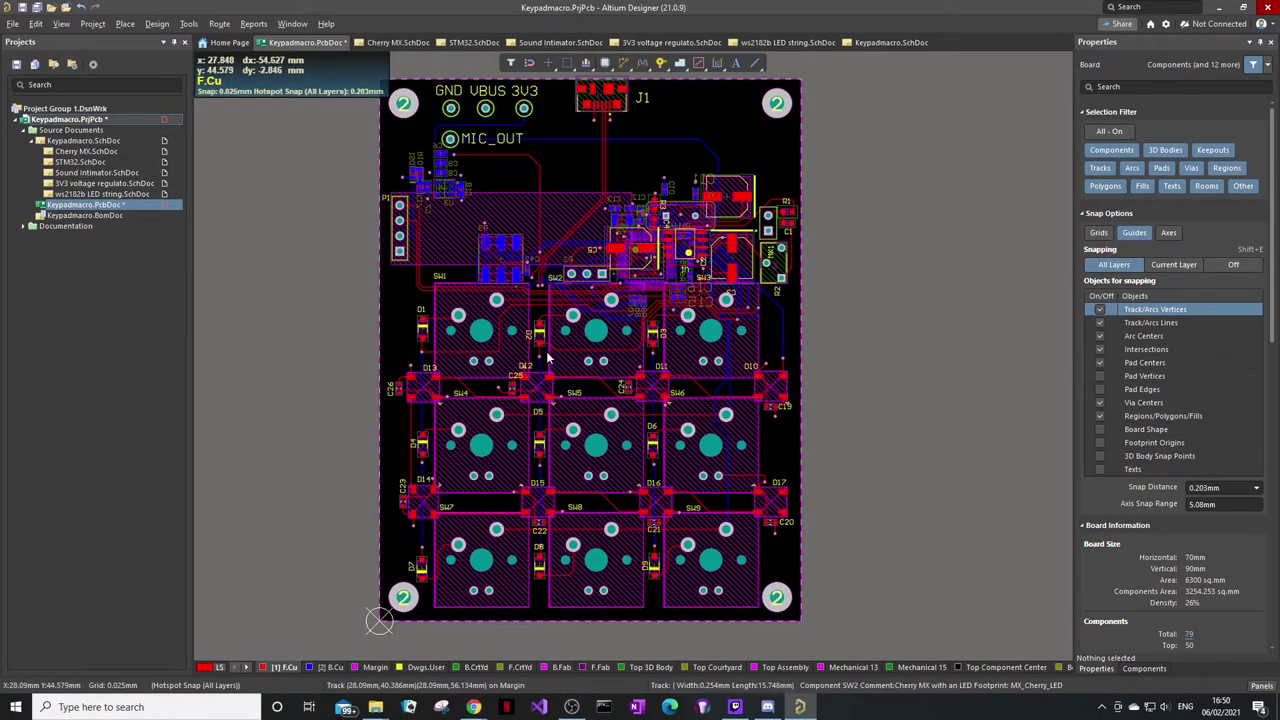
pyautogui.keyDown('ctrl'); pyautogui.scroll(2, 540, 400); pyautogui.keyUp('ctrl')
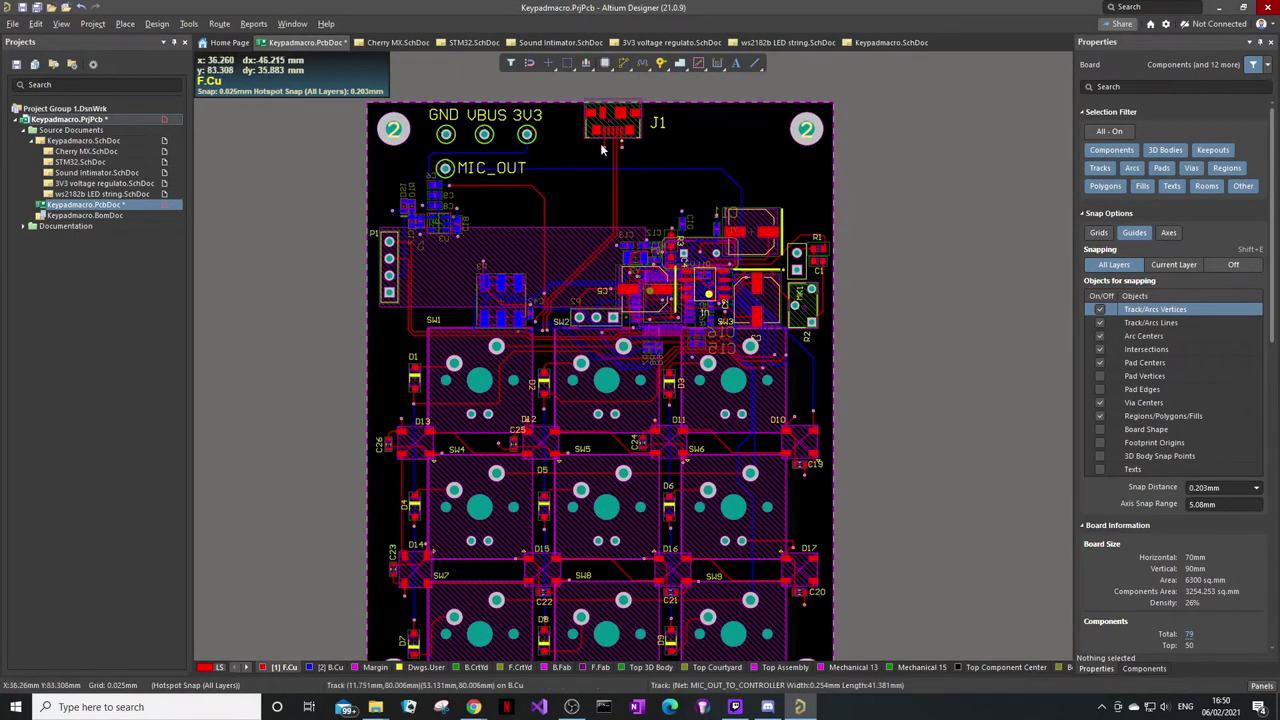
pyautogui.scroll(-1, 590, 325)
pyautogui.keyDown('ctrl'); pyautogui.scroll(-1, 600, 380); pyautogui.keyUp('ctrl')
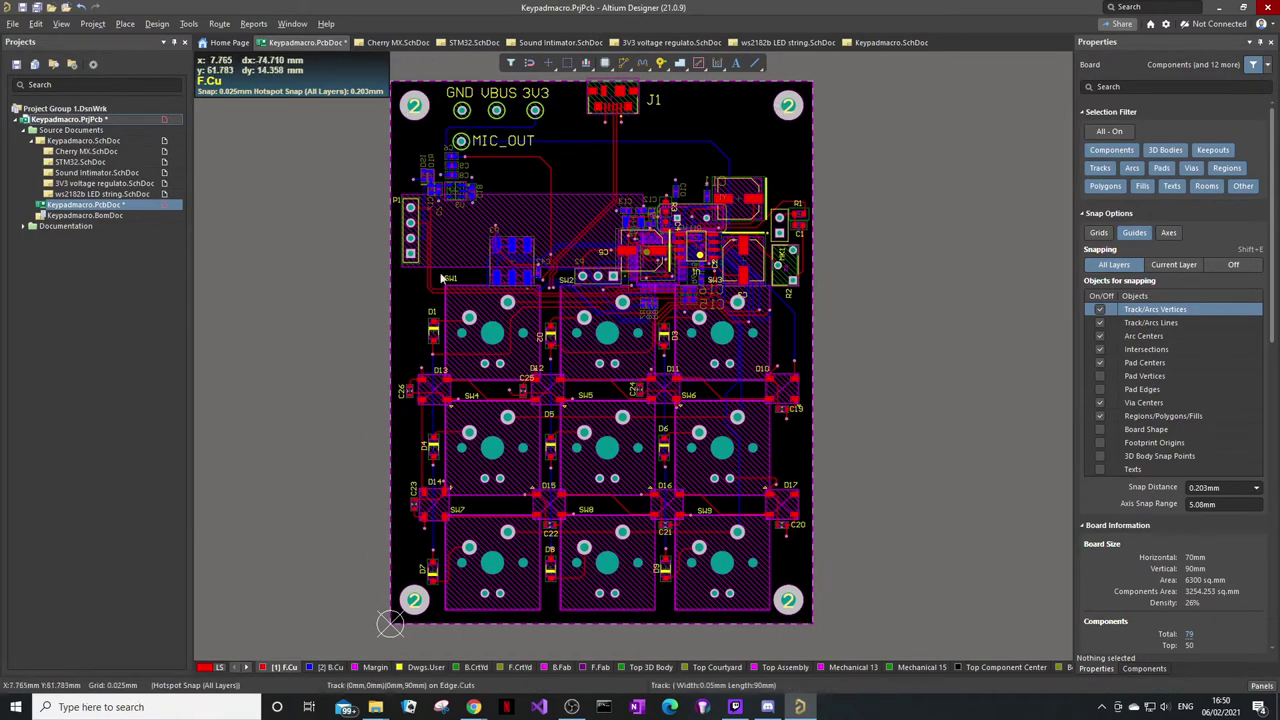
pyautogui.keyDown('ctrl'); pyautogui.scroll(3, 444, 396); pyautogui.keyUp('ctrl')
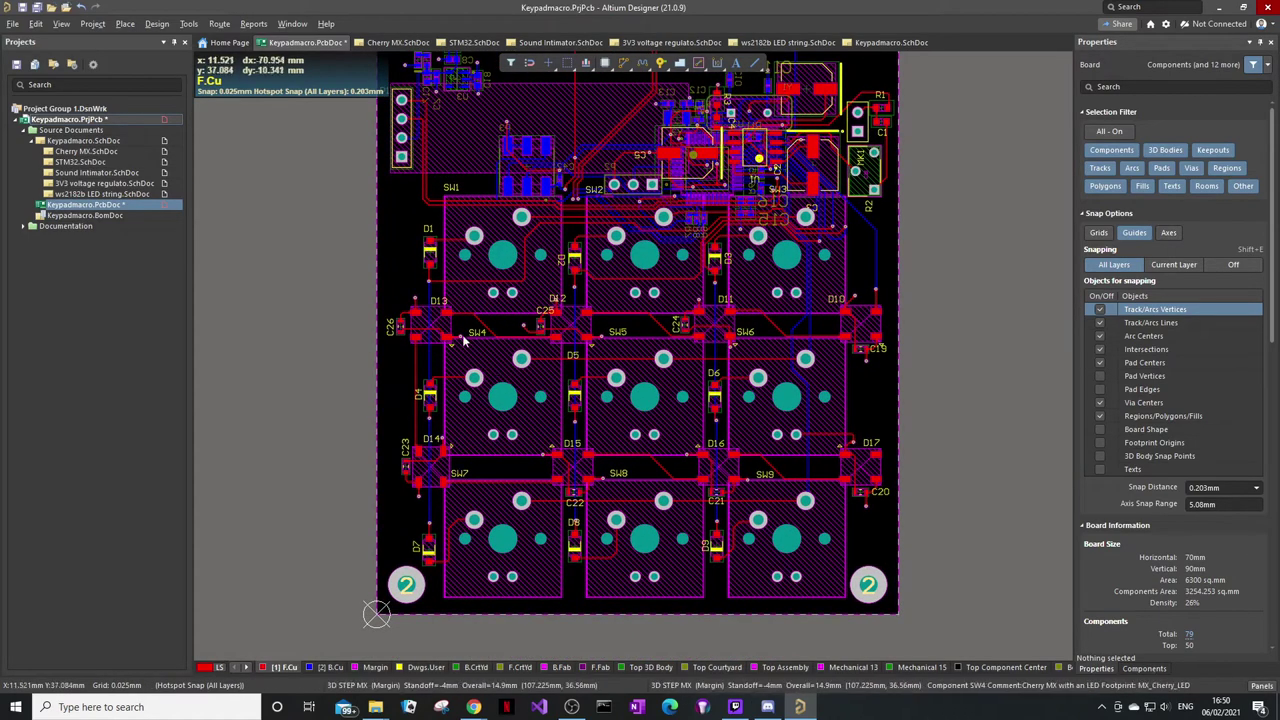
# Examine the LED routing between the switches, focusing on the pads of D12 and its capacitor C25
pyautogui.keyDown('ctrl'); pyautogui.scroll(2, 601, 337); pyautogui.keyUp('ctrl')
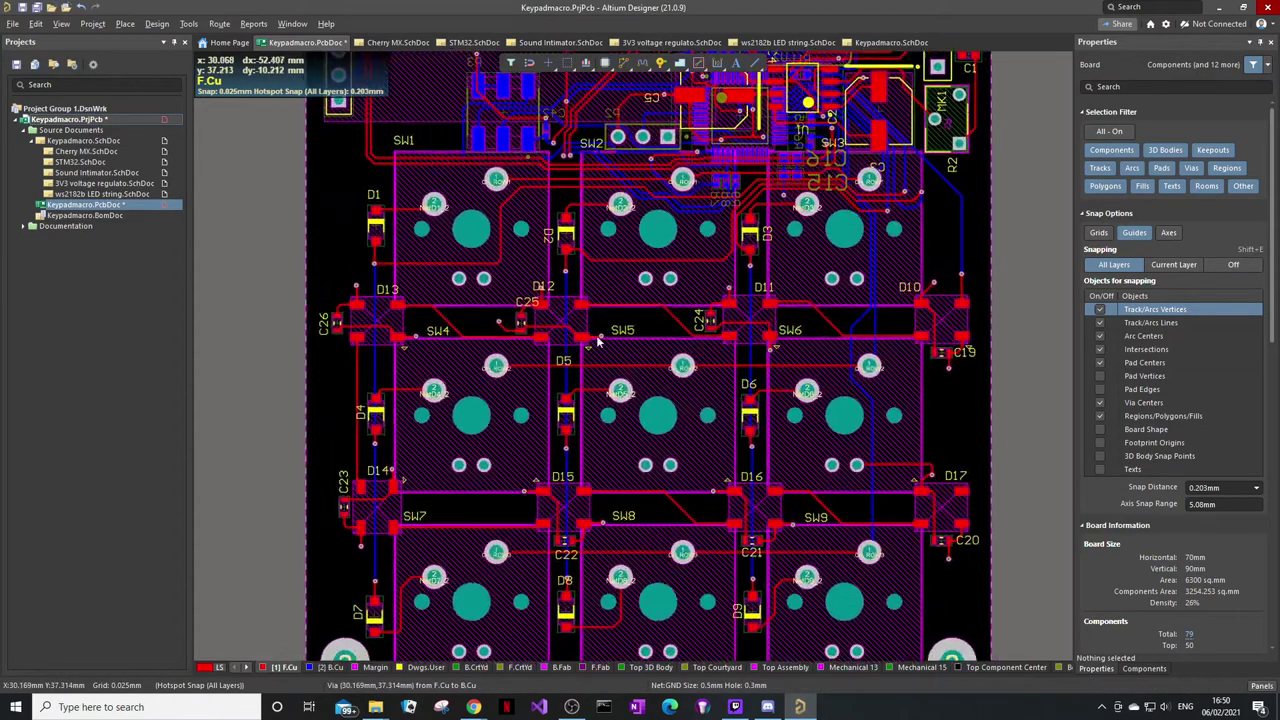
pyautogui.keyDown('ctrl'); pyautogui.scroll(1, 551, 325); pyautogui.keyUp('ctrl')
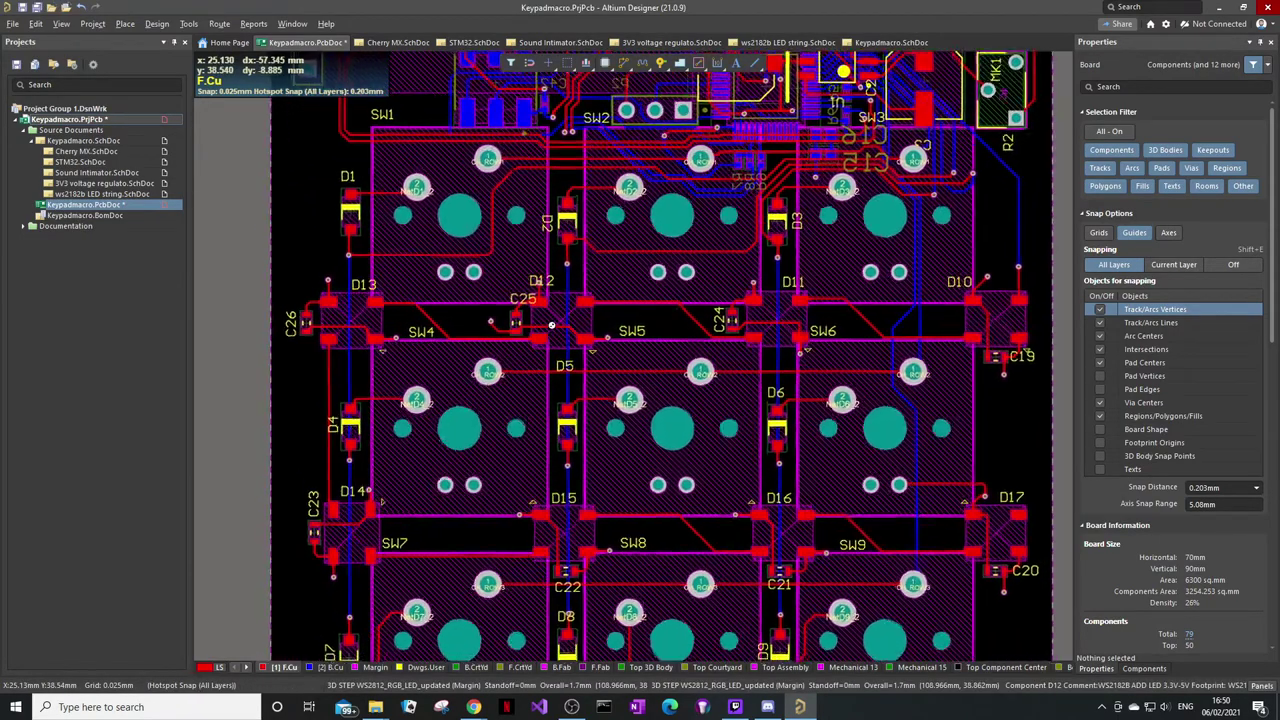
pyautogui.keyDown('ctrl'); pyautogui.scroll(3, 551, 325); pyautogui.keyUp('ctrl')
pyautogui.keyDown('ctrl'); pyautogui.scroll(2, 583, 291); pyautogui.keyUp('ctrl')
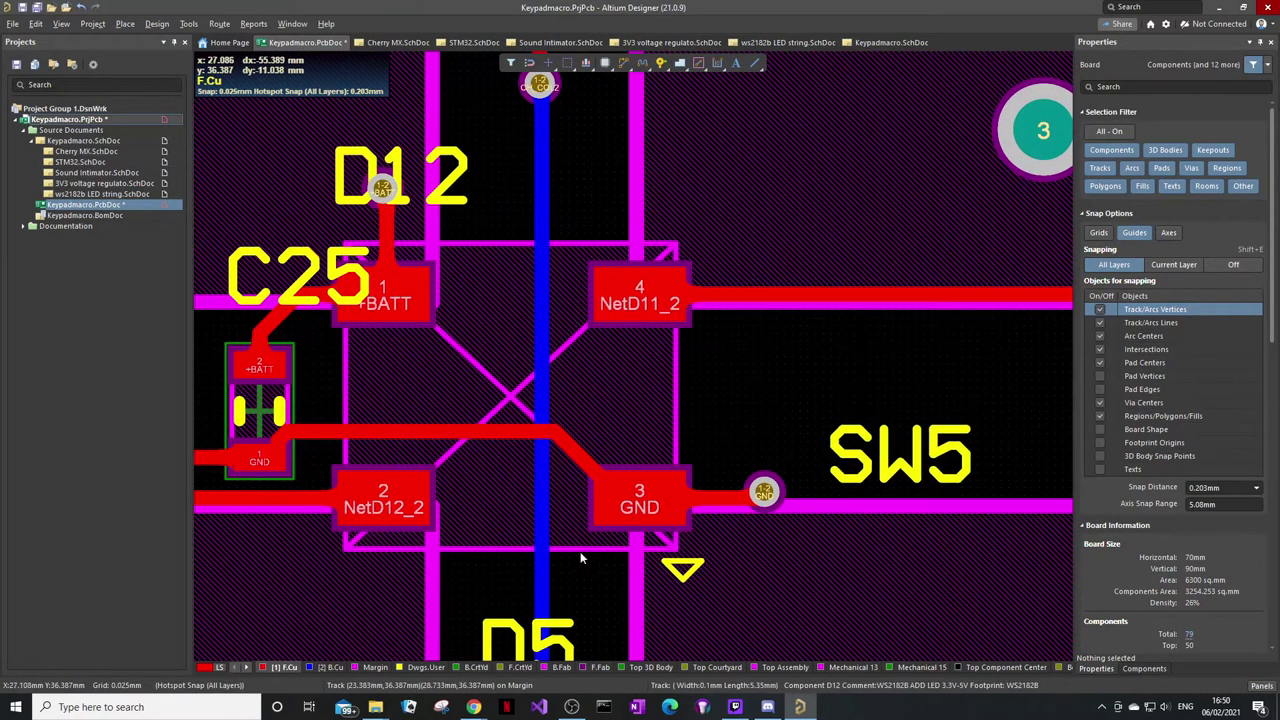
pyautogui.keyDown('ctrl'); pyautogui.scroll(-3, 542, 365); pyautogui.keyUp('ctrl')
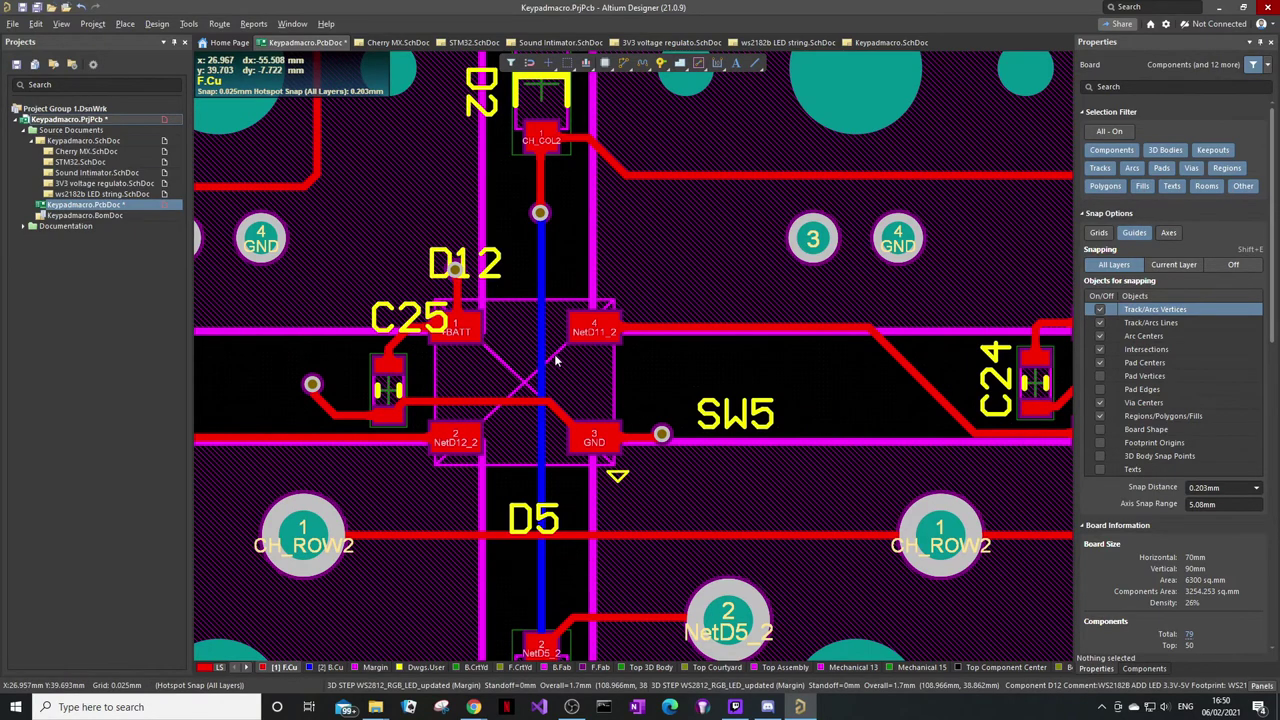
# Show the board in 3D and inspect LED D11 and the parts in the gap between the key switches
pyautogui.press('3')
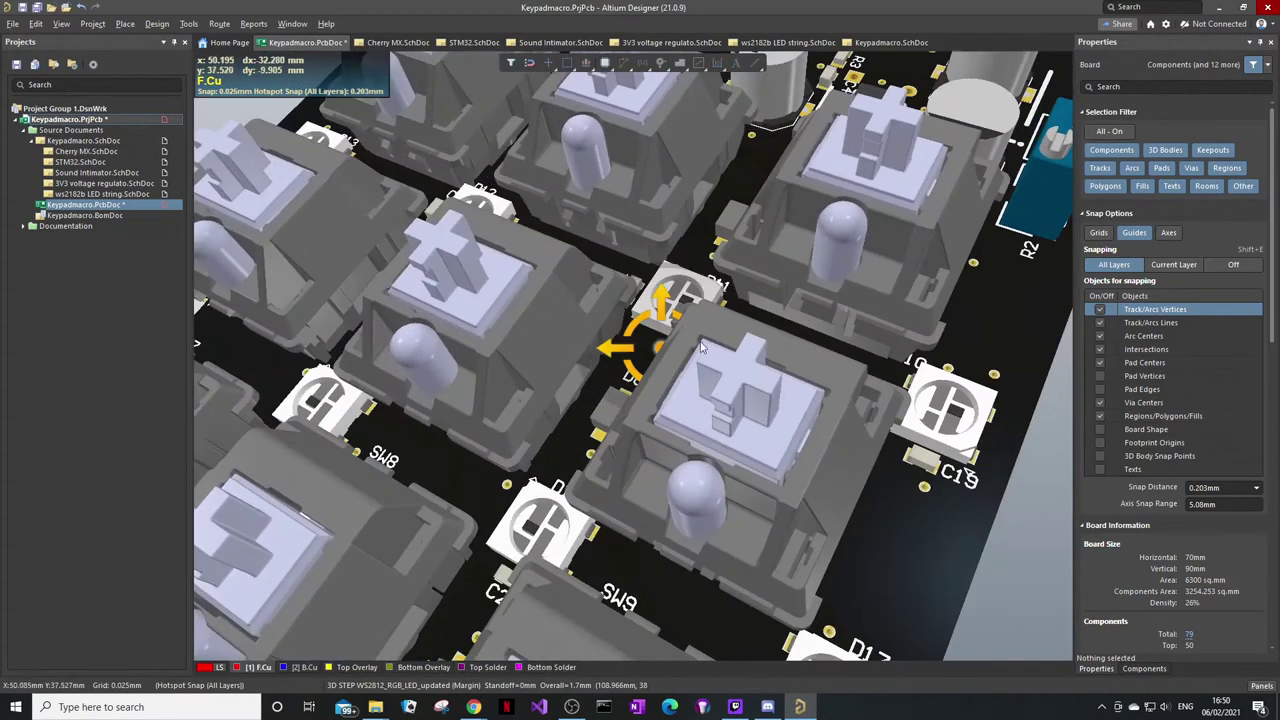
pyautogui.keyDown('ctrl'); pyautogui.scroll(3, 701, 347); pyautogui.keyUp('ctrl')
pyautogui.keyDown('shift'); pyautogui.moveTo(670, 335); pyautogui.dragTo(663, 291, button='right'); pyautogui.keyUp('shift')
pyautogui.moveTo(812, 364)
pyautogui.keyDown('shift'); pyautogui.mouseDown(button='right')
pyautogui.moveTo(729, 367)
pyautogui.moveTo(706, 345)
pyautogui.mouseUp(button='right'); pyautogui.keyUp('shift')
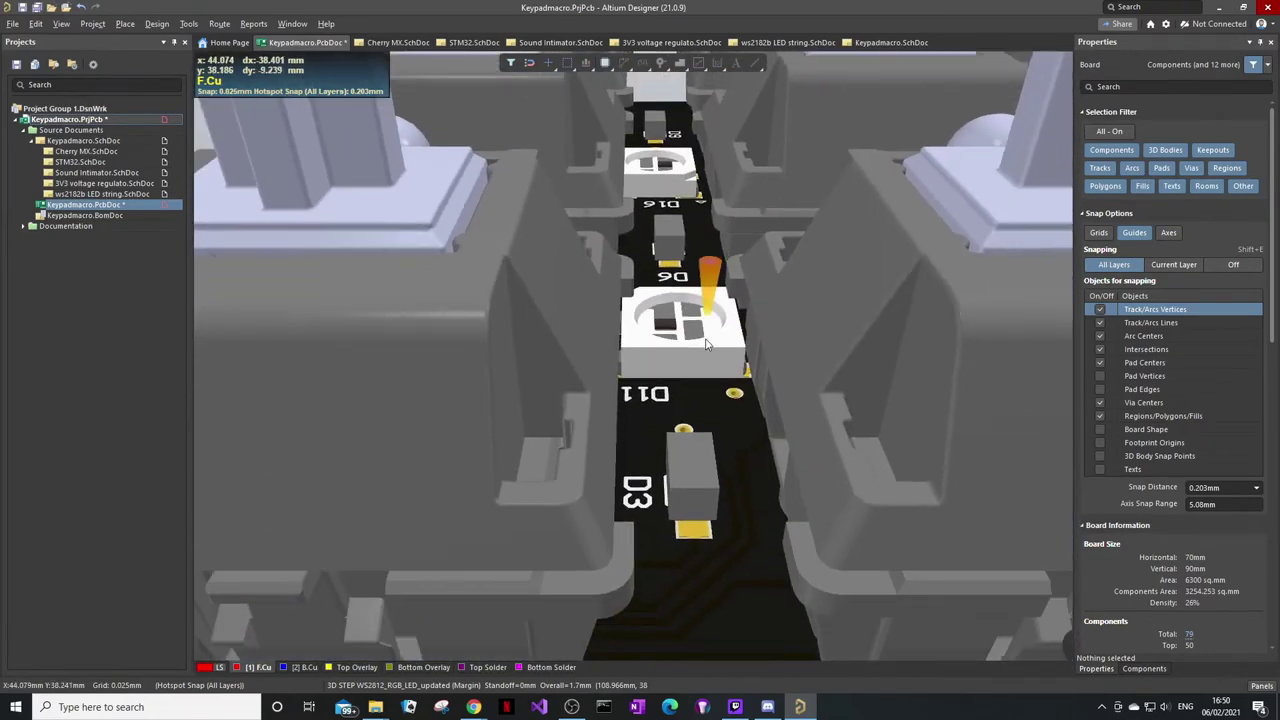
pyautogui.moveTo(741, 388)
pyautogui.keyDown('shift'); pyautogui.mouseDown(button='right')
pyautogui.moveTo(606, 440)
pyautogui.moveTo(539, 420)
pyautogui.moveTo(668, 446)
pyautogui.moveTo(769, 430)
pyautogui.mouseUp(button='right'); pyautogui.keyUp('shift')
pyautogui.keyDown('ctrl'); pyautogui.scroll(-2, 752, 390); pyautogui.keyUp('ctrl')
pyautogui.moveTo(729, 334)
pyautogui.keyDown('shift'); pyautogui.mouseDown(button='right')
pyautogui.moveTo(695, 376)
pyautogui.moveTo(682, 342)
pyautogui.moveTo(558, 410)
pyautogui.moveTo(586, 372)
pyautogui.moveTo(600, 366)
pyautogui.moveTo(541, 438)
pyautogui.moveTo(570, 420)
pyautogui.moveTo(596, 436)
pyautogui.moveTo(541, 410)
pyautogui.mouseUp(button='right'); pyautogui.keyUp('shift')
# Return to the 2D layout and examine the pads and traces of LED D12
pyautogui.press('2')
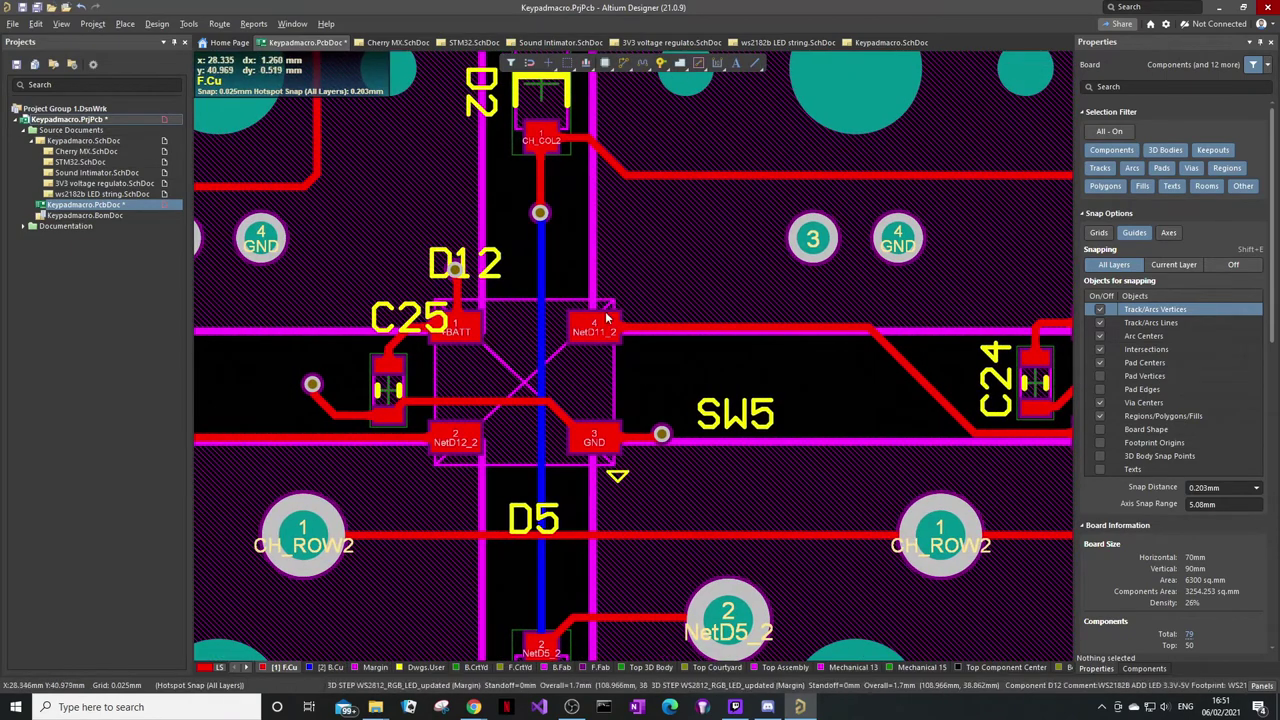
pyautogui.keyDown('ctrl'); pyautogui.scroll(2, 572, 310); pyautogui.keyUp('ctrl')
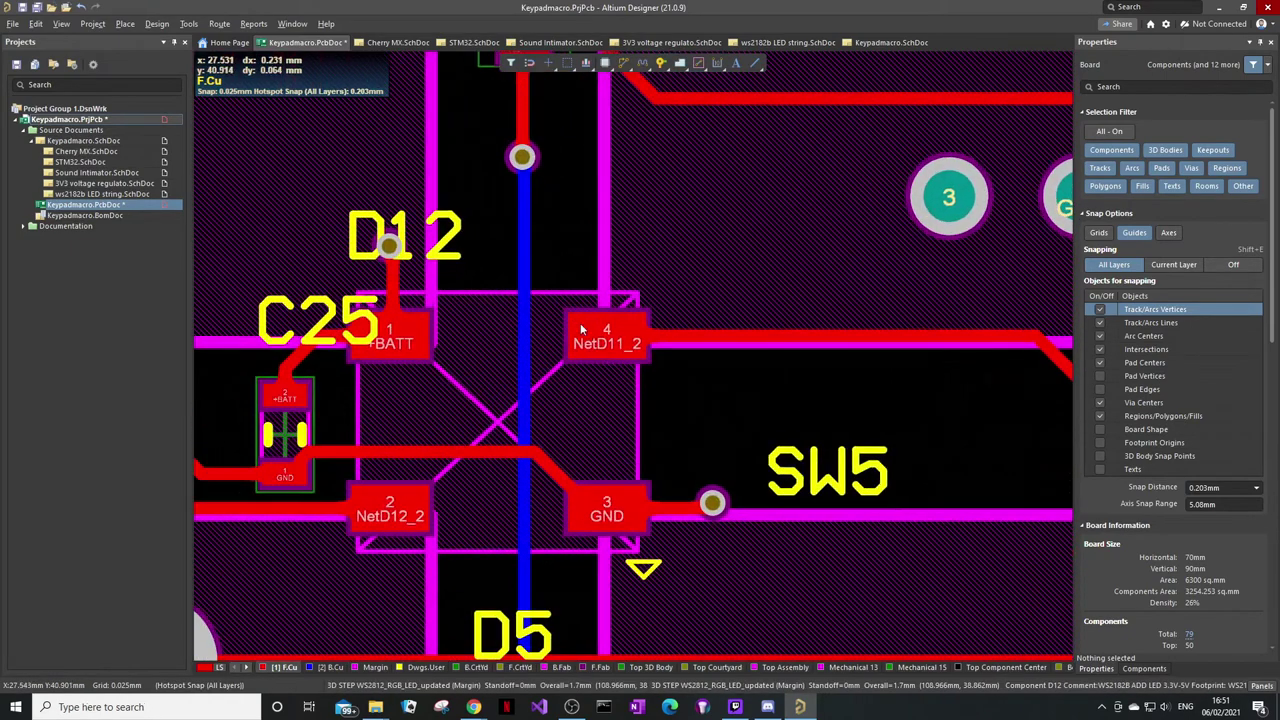
pyautogui.click(627, 392)
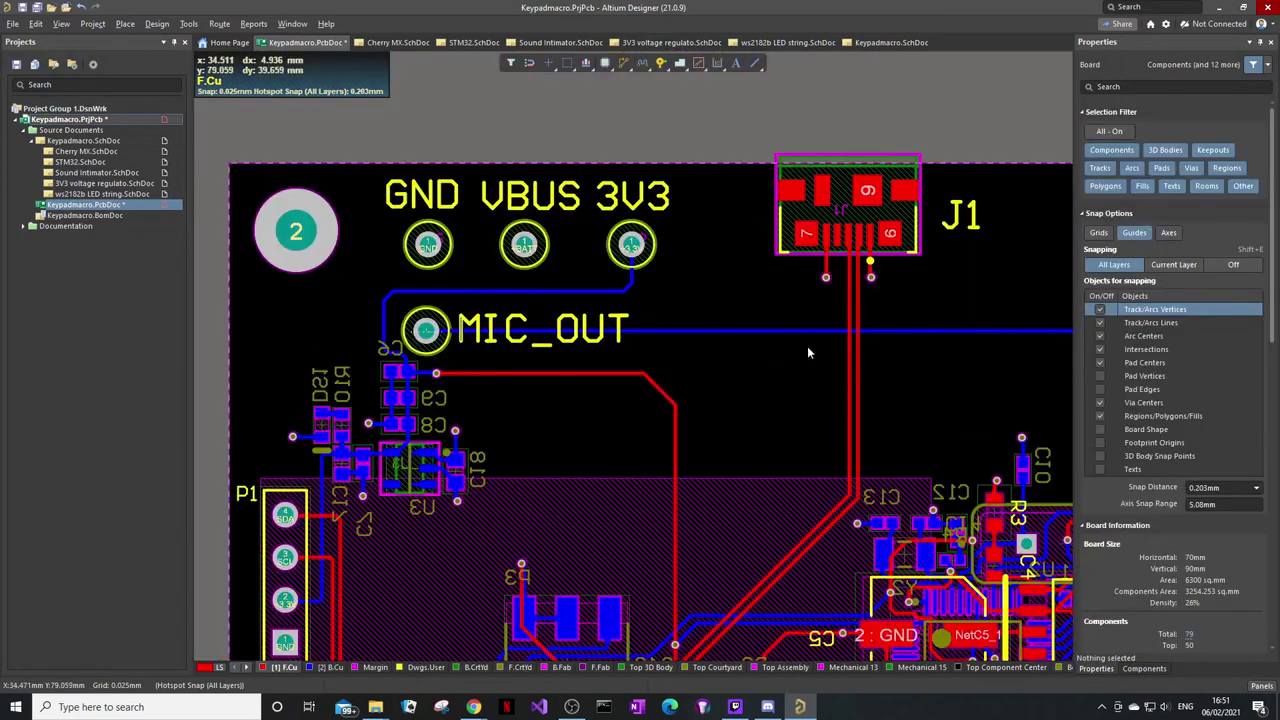
# Examine the pads of USB connector J1 and the D_P and D_N traces leading from it
pyautogui.keyDown('ctrl'); pyautogui.scroll(-2, 838, 260); pyautogui.keyUp('ctrl')
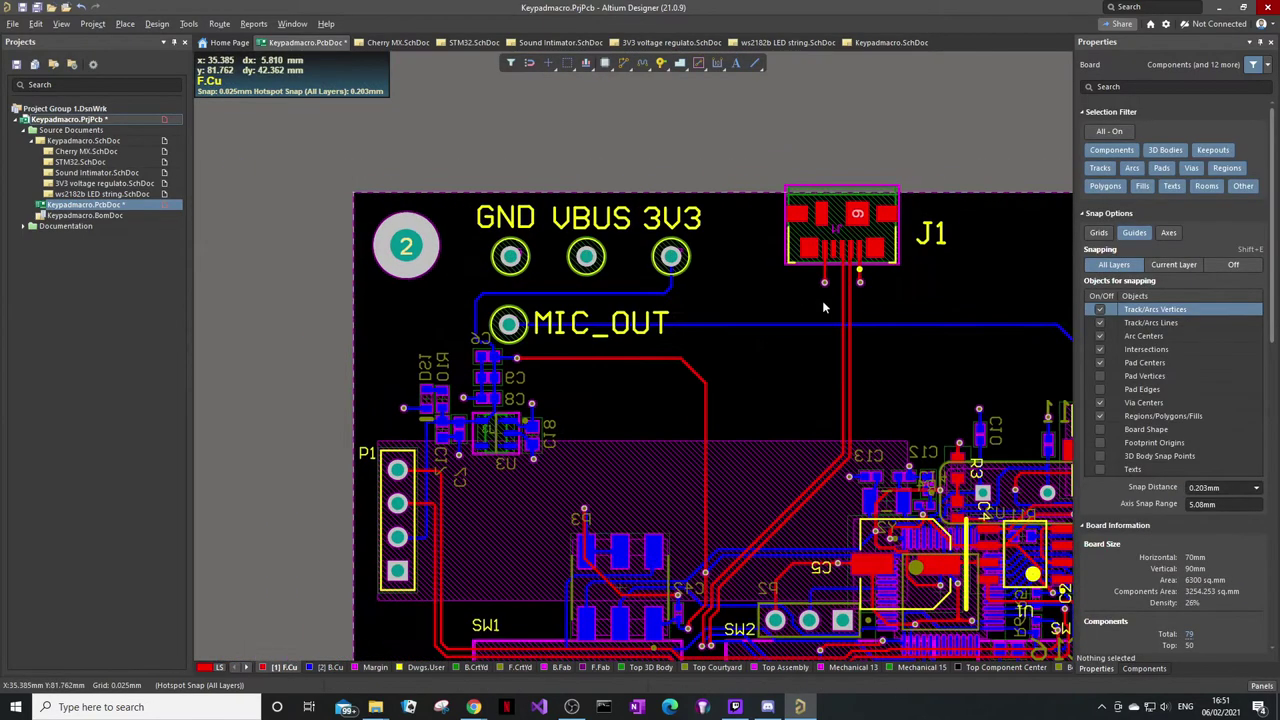
pyautogui.moveTo(822, 300); pyautogui.dragTo(743, 287, button='right')
pyautogui.keyDown('ctrl'); pyautogui.scroll(1, 851, 250); pyautogui.keyUp('ctrl')
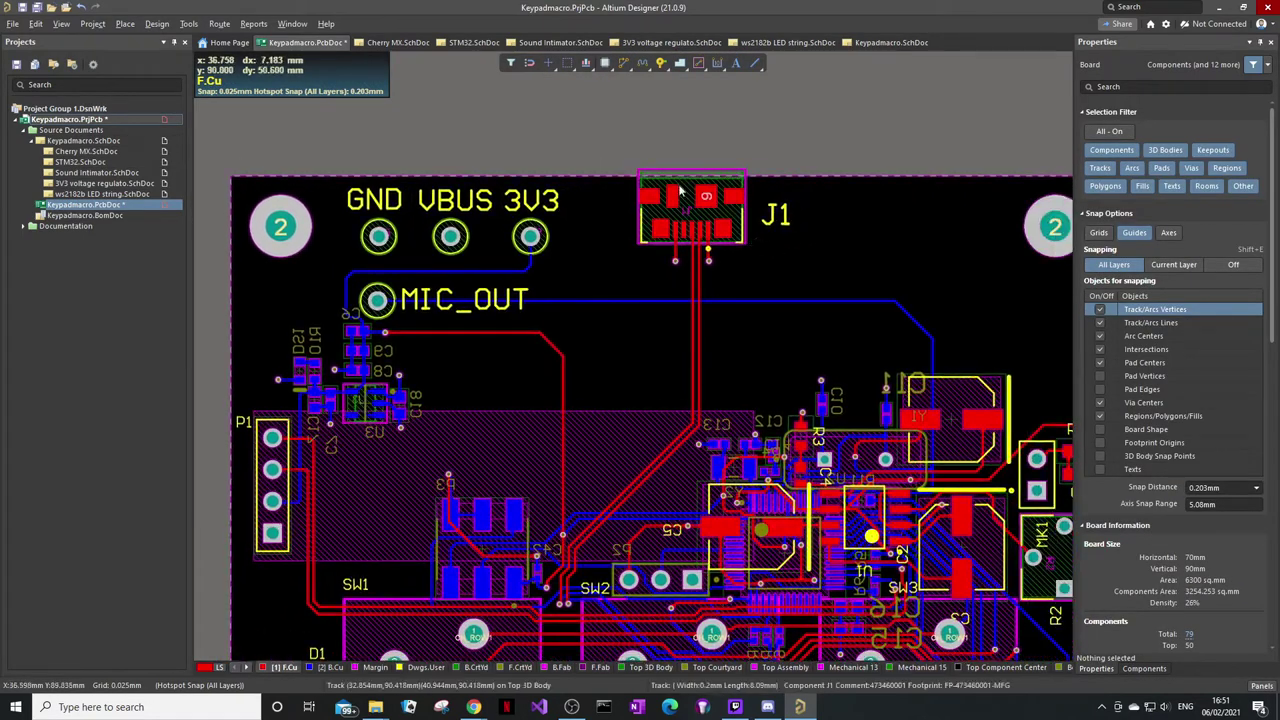
pyautogui.keyDown('ctrl'); pyautogui.scroll(4, 849, 259); pyautogui.keyUp('ctrl')
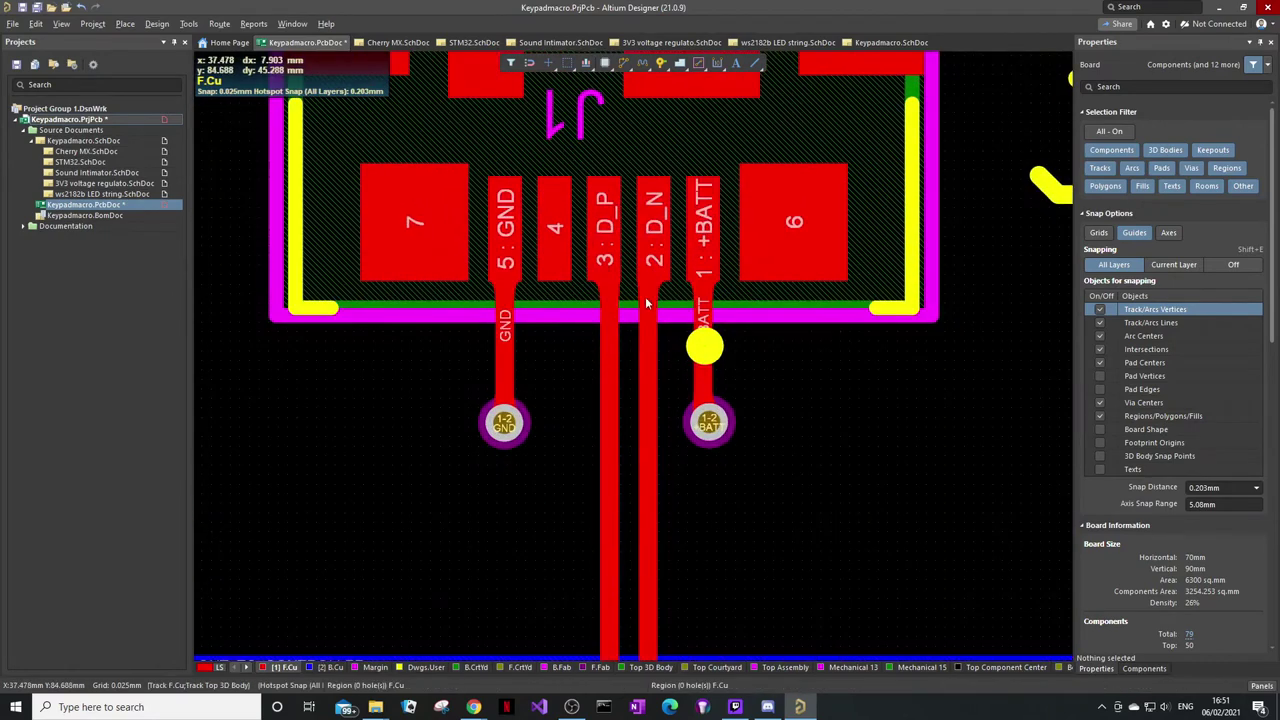
pyautogui.keyDown('ctrl'); pyautogui.scroll(-1, 650, 307); pyautogui.keyUp('ctrl')
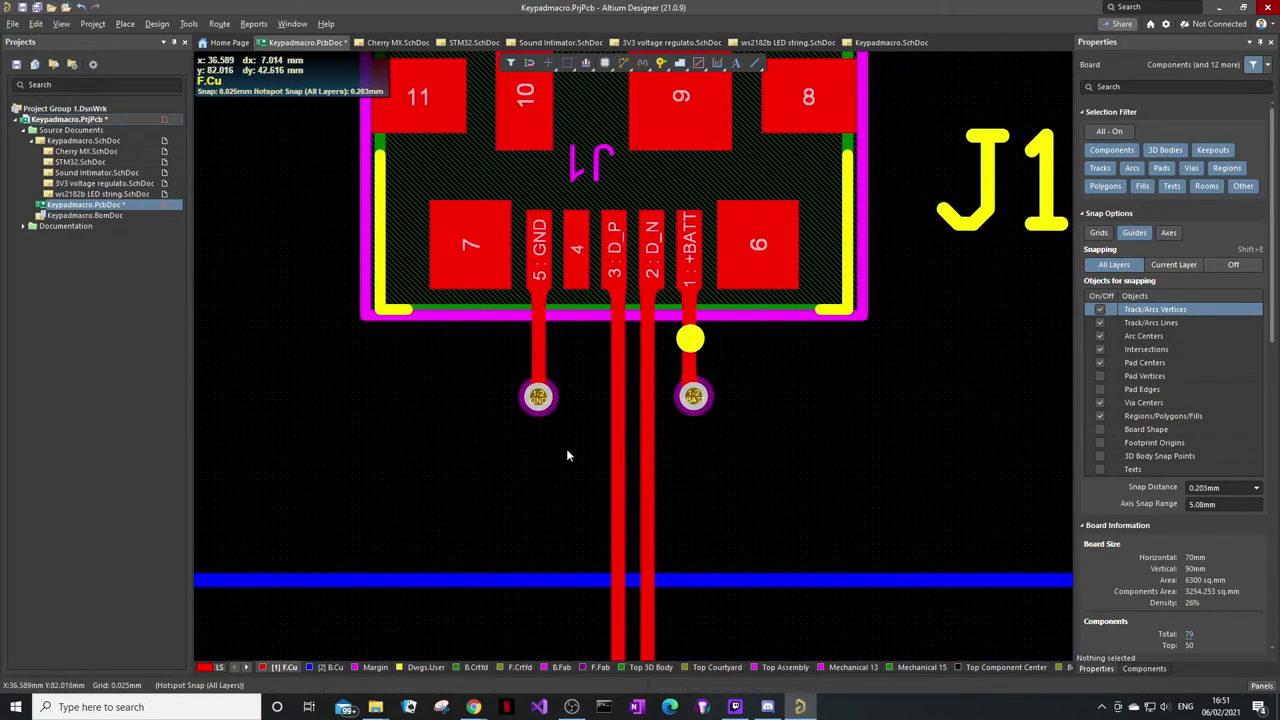
pyautogui.keyDown('ctrl'); pyautogui.scroll(-1, 545, 398); pyautogui.keyUp('ctrl')
pyautogui.keyDown('ctrl'); pyautogui.scroll(1, 545, 400); pyautogui.keyUp('ctrl')
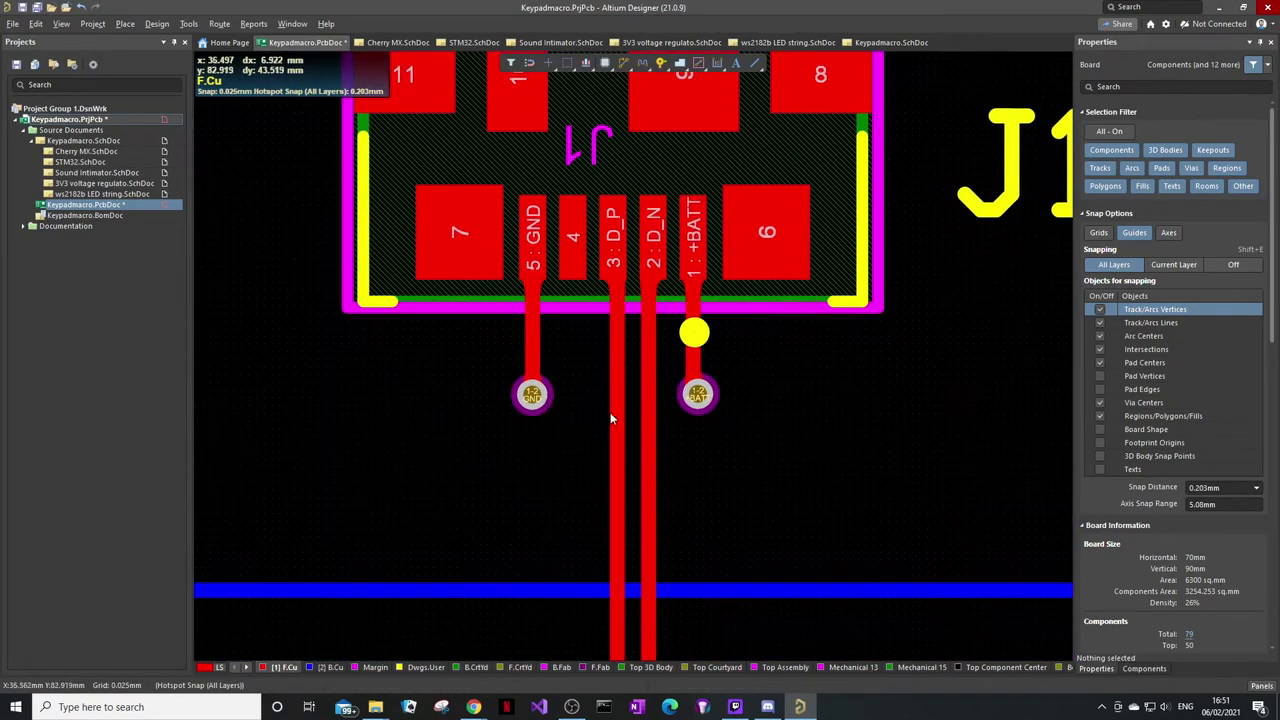
pyautogui.keyDown('ctrl'); pyautogui.scroll(-2, 612, 418); pyautogui.keyUp('ctrl')
pyautogui.keyDown('ctrl'); pyautogui.scroll(-1, 552, 423); pyautogui.keyUp('ctrl')
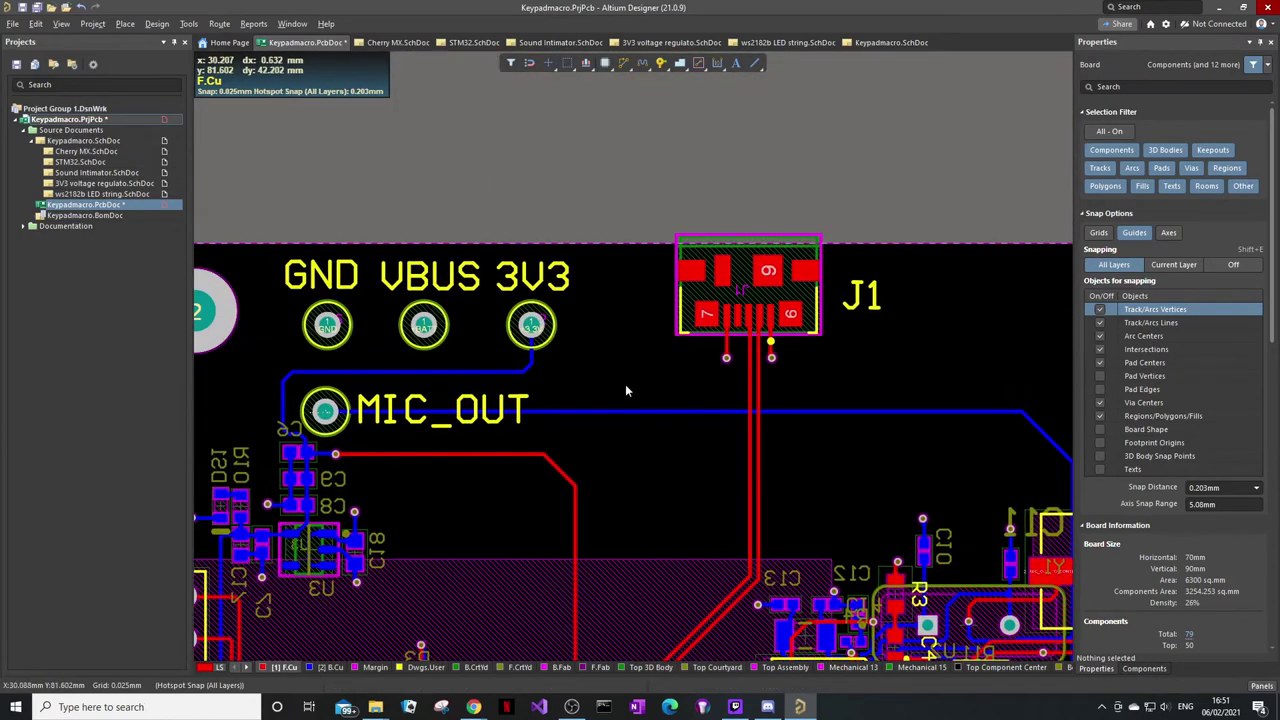
# Examine the GND, VBUS, 3V3 and MIC_OUT pads and the routing around U3 with capacitors C6, C8 and C9
pyautogui.keyDown('ctrl'); pyautogui.scroll(-1, 760, 388); pyautogui.keyUp('ctrl')
pyautogui.moveTo(632, 386); pyautogui.dragTo(569, 269, button='right')
pyautogui.moveTo(769, 368); pyautogui.dragTo(676, 323, button='right')
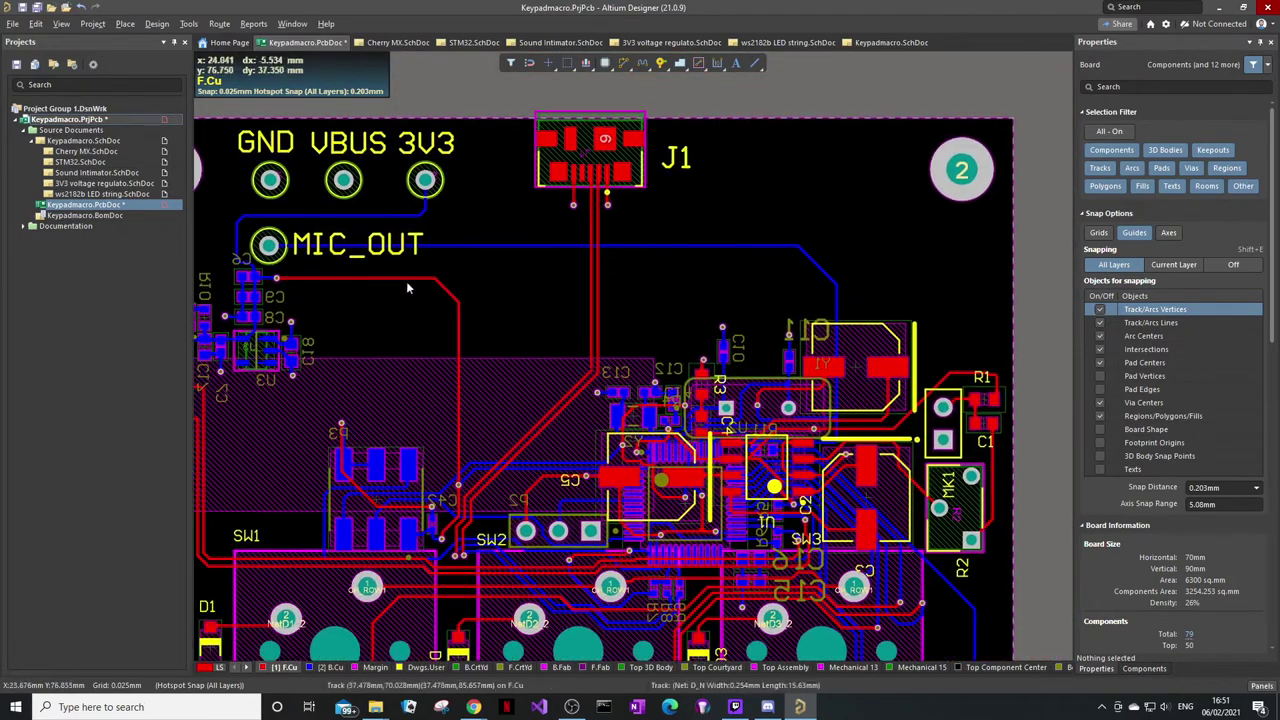
pyautogui.moveTo(283, 196); pyautogui.dragTo(466, 297, button='right')
pyautogui.keyDown('ctrl'); pyautogui.scroll(-1, 429, 240); pyautogui.keyUp('ctrl')
pyautogui.keyDown('ctrl'); pyautogui.scroll(4, 426, 229); pyautogui.keyUp('ctrl')
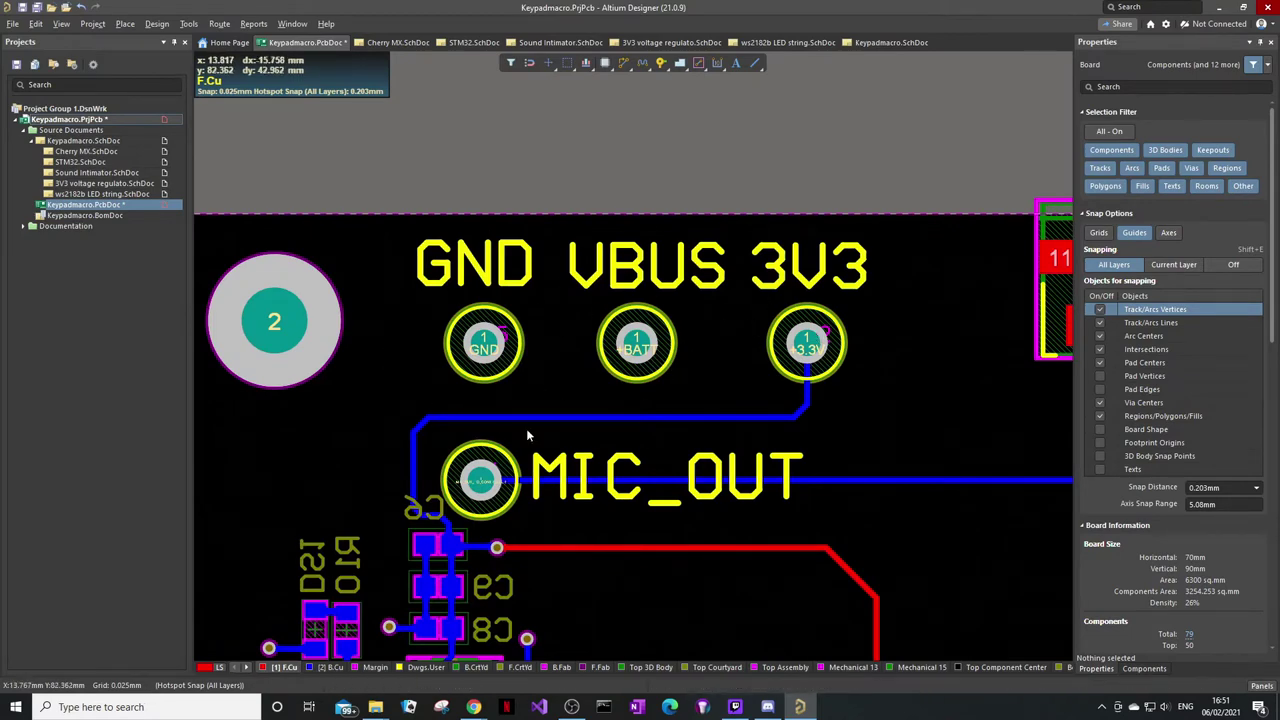
pyautogui.keyDown('ctrl'); pyautogui.scroll(-3, 528, 435); pyautogui.keyUp('ctrl')
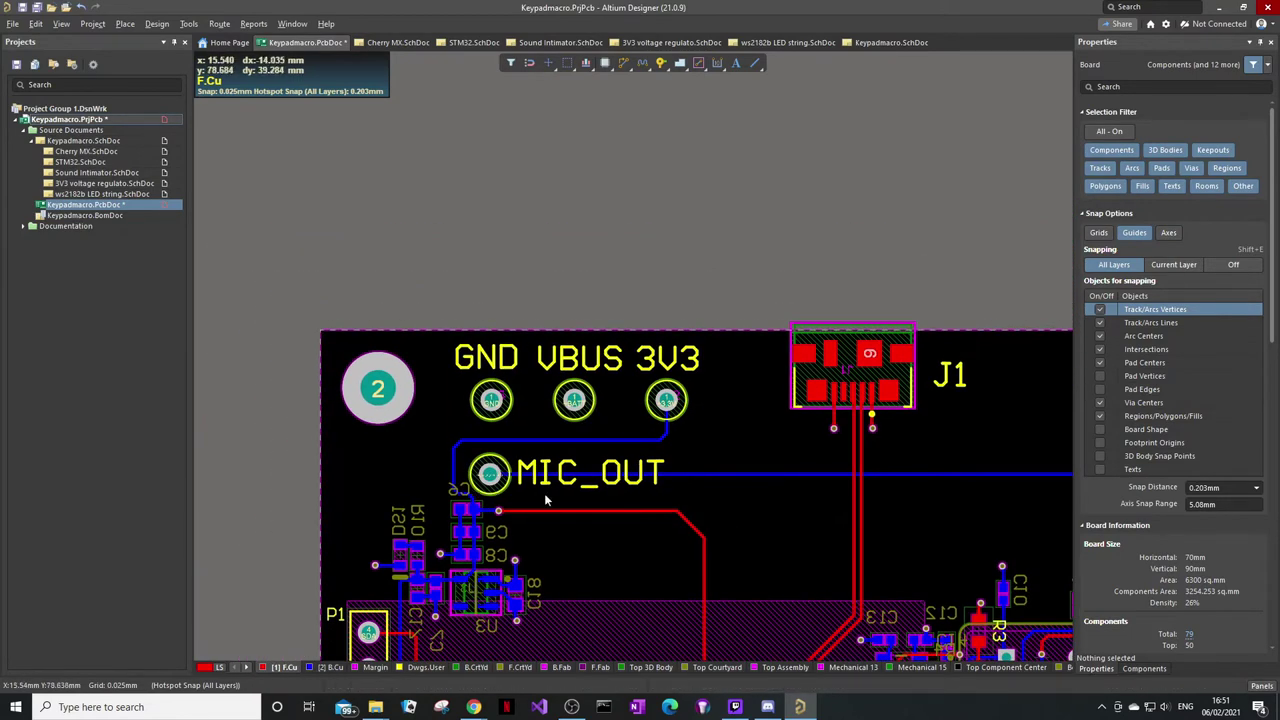
pyautogui.keyDown('ctrl'); pyautogui.scroll(4, 545, 500); pyautogui.keyUp('ctrl')
pyautogui.moveTo(537, 513); pyautogui.dragTo(689, 376, button='right')
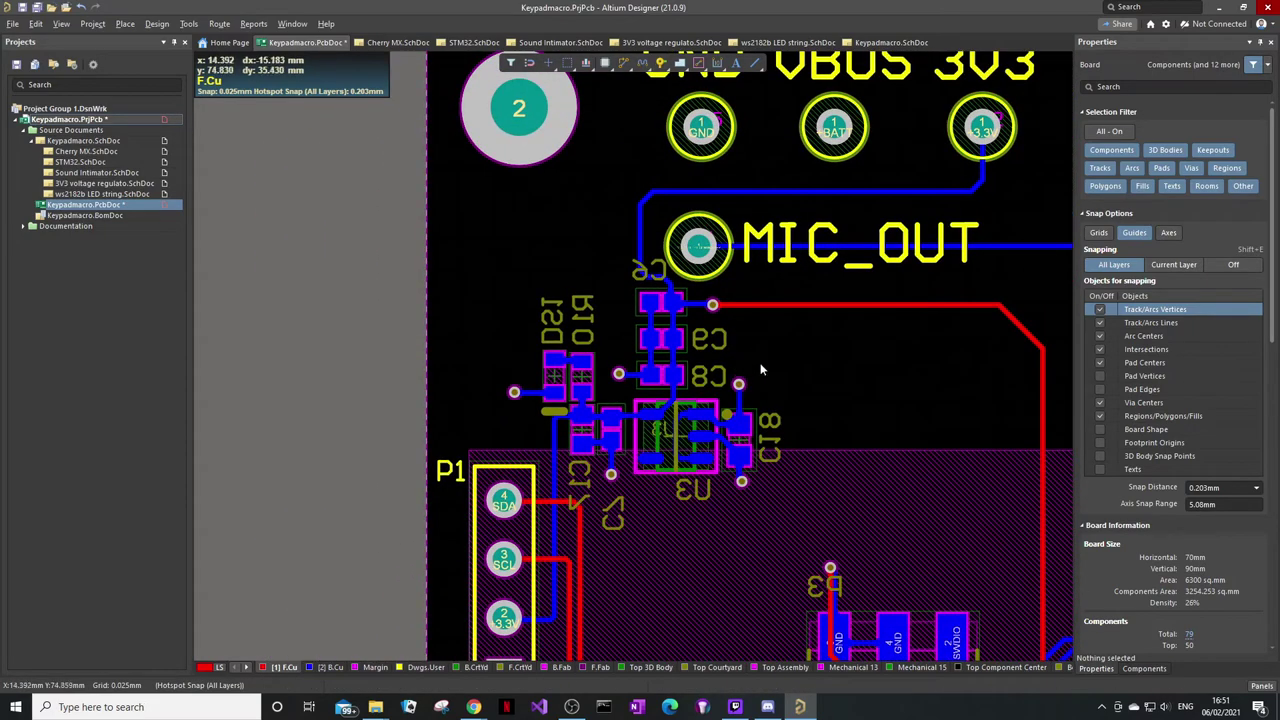
pyautogui.keyDown('ctrl'); pyautogui.scroll(-2, 839, 307); pyautogui.keyUp('ctrl')
pyautogui.moveTo(849, 306); pyautogui.dragTo(609, 326, button='right')
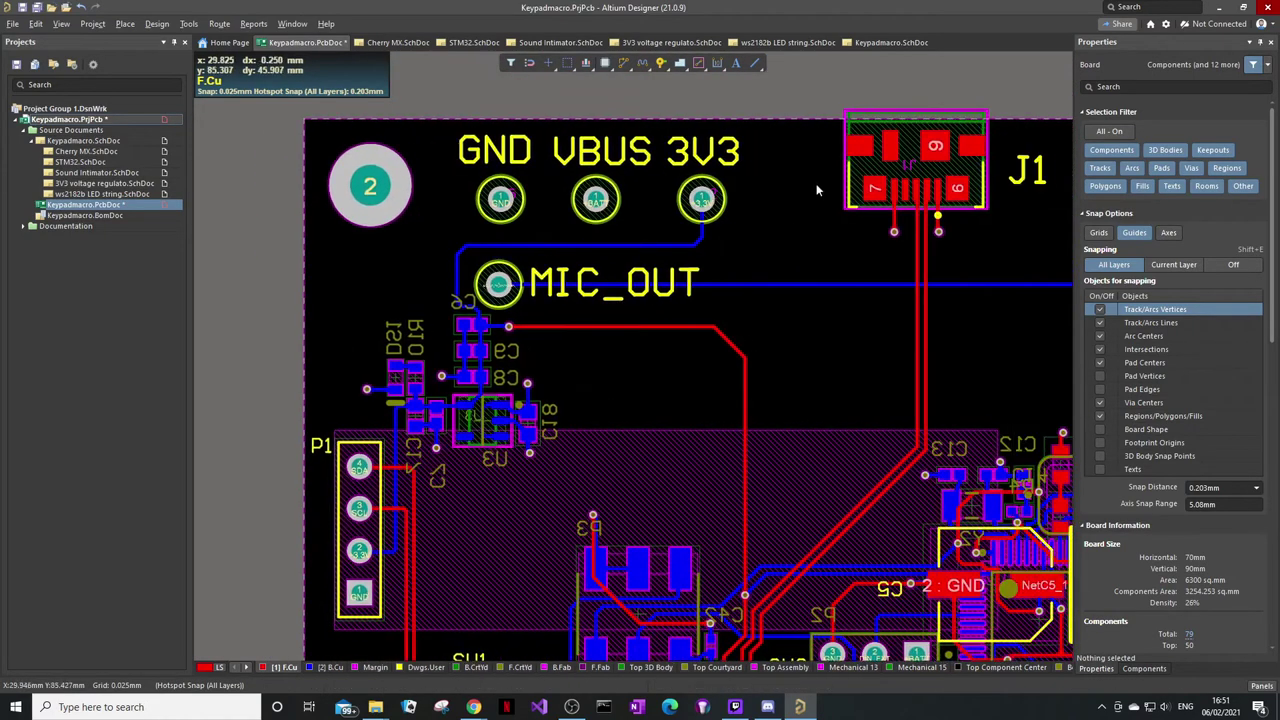
# Examine the GND and +BATT vias next to USB connector J1 and the traces leading to them
pyautogui.keyDown('ctrl'); pyautogui.scroll(3, 897, 240); pyautogui.keyUp('ctrl')
pyautogui.keyDown('ctrl'); pyautogui.scroll(-3, 880, 250); pyautogui.keyUp('ctrl')
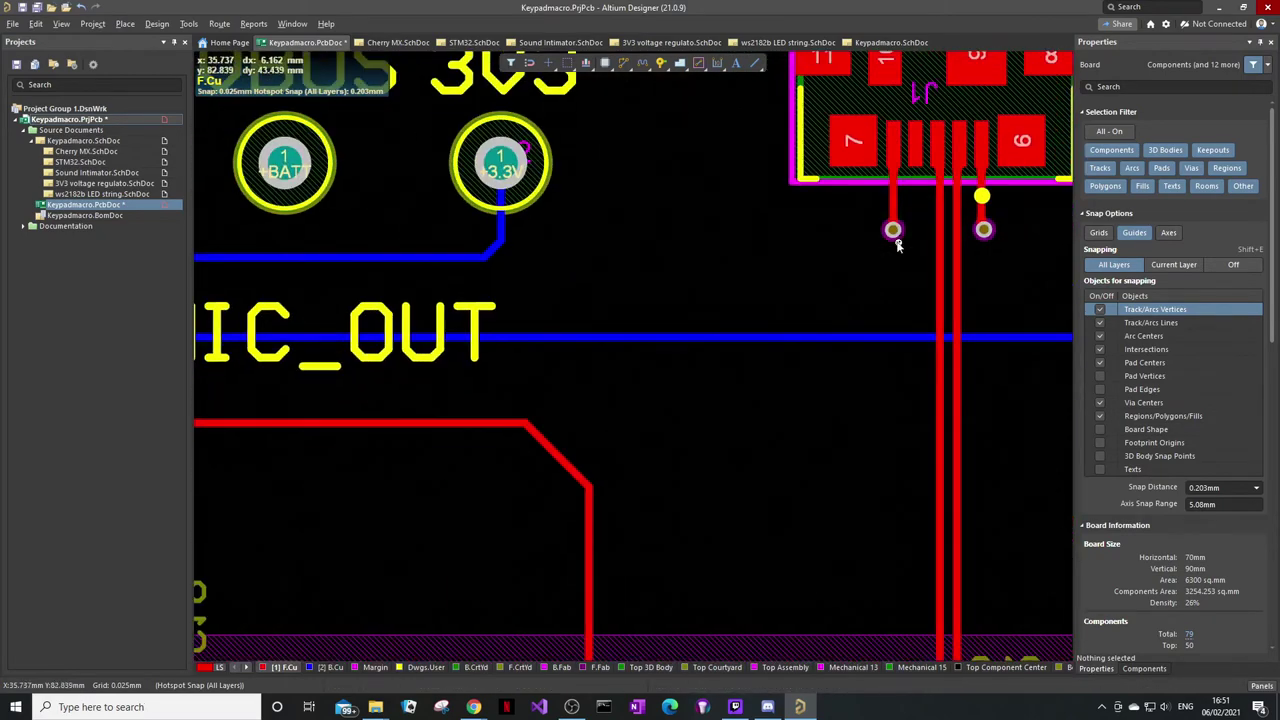
pyautogui.keyDown('ctrl'); pyautogui.scroll(4, 753, 268); pyautogui.keyUp('ctrl')
pyautogui.keyDown('ctrl'); pyautogui.scroll(-5, 686, 255); pyautogui.keyUp('ctrl')
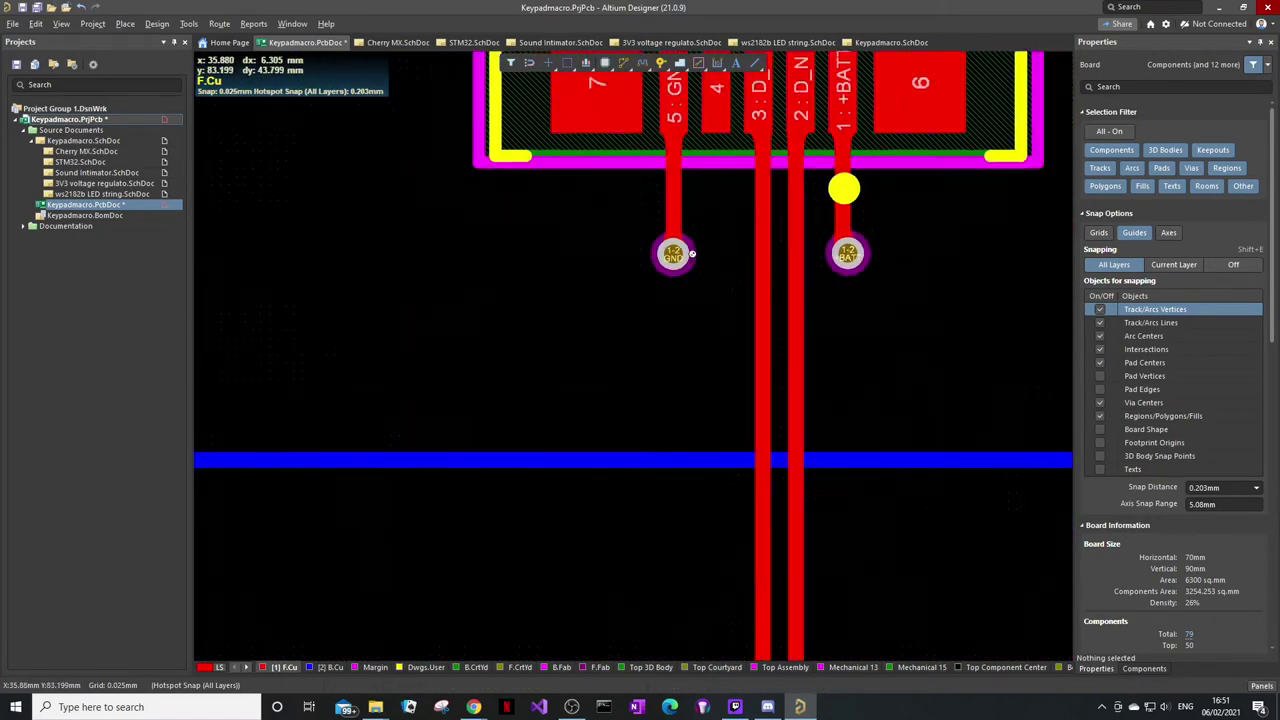
pyautogui.keyDown('ctrl'); pyautogui.scroll(4, 701, 258); pyautogui.keyUp('ctrl')
pyautogui.keyDown('ctrl'); pyautogui.scroll(4, 701, 258); pyautogui.keyUp('ctrl')
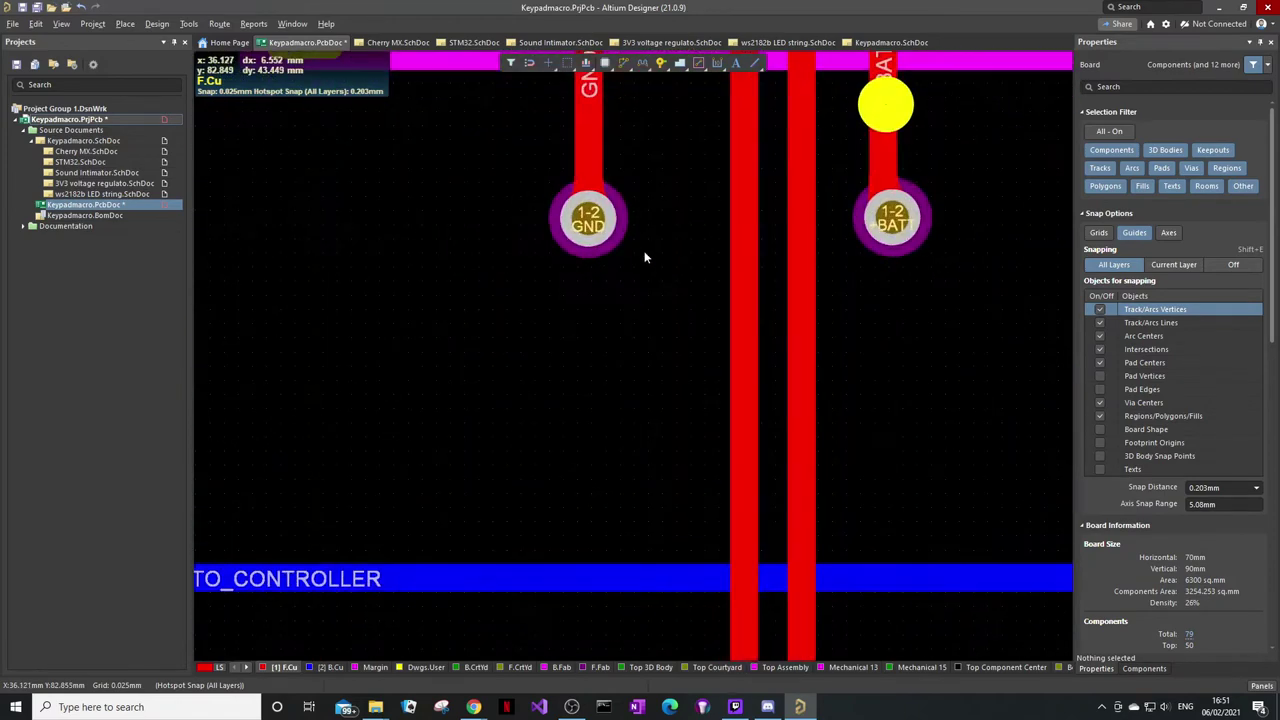
# Restore the two shelved polygon pours and examine the copper around J1's GND and +BATT vias on F.Cu
pyautogui.press('t')
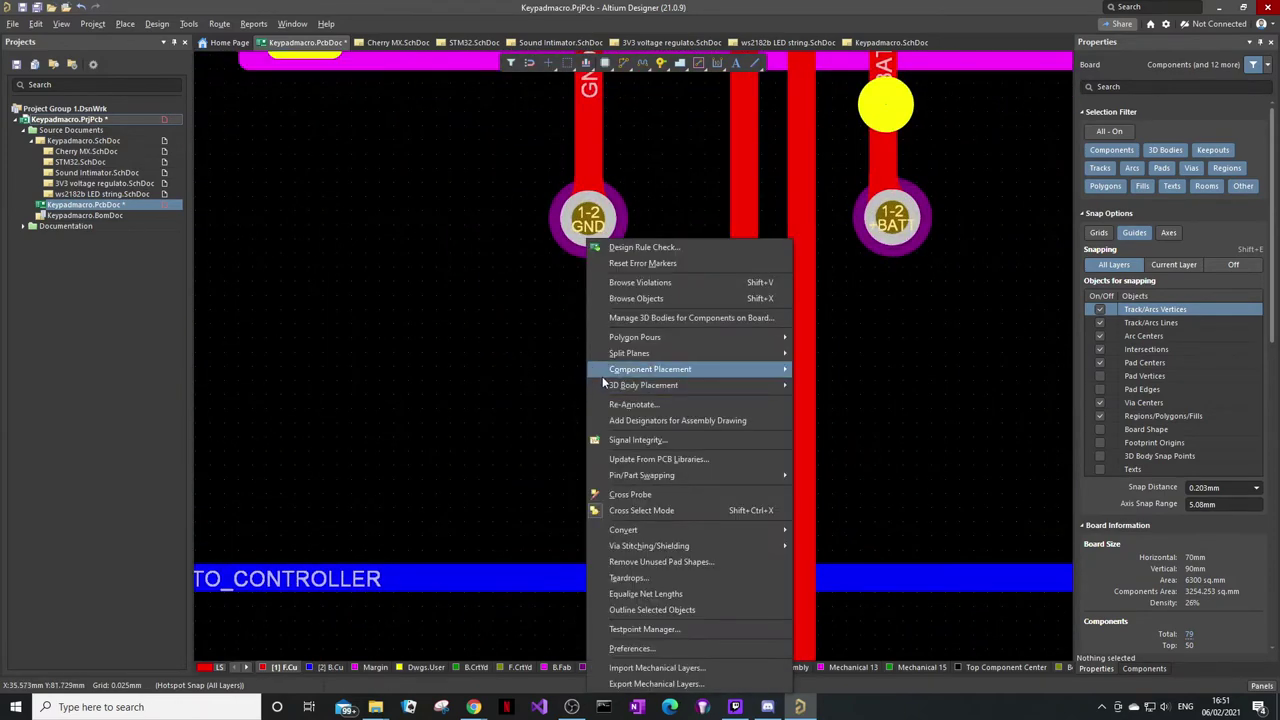
pyautogui.moveTo(637, 342)
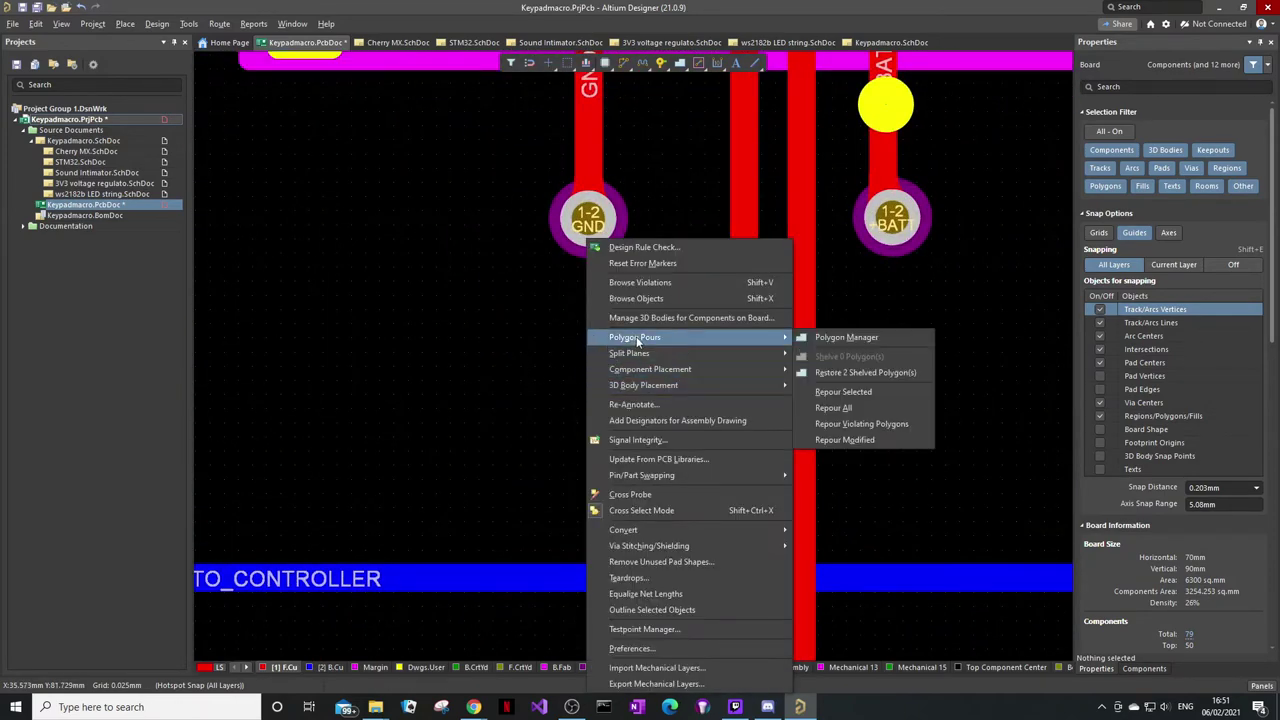
pyautogui.click(864, 374)
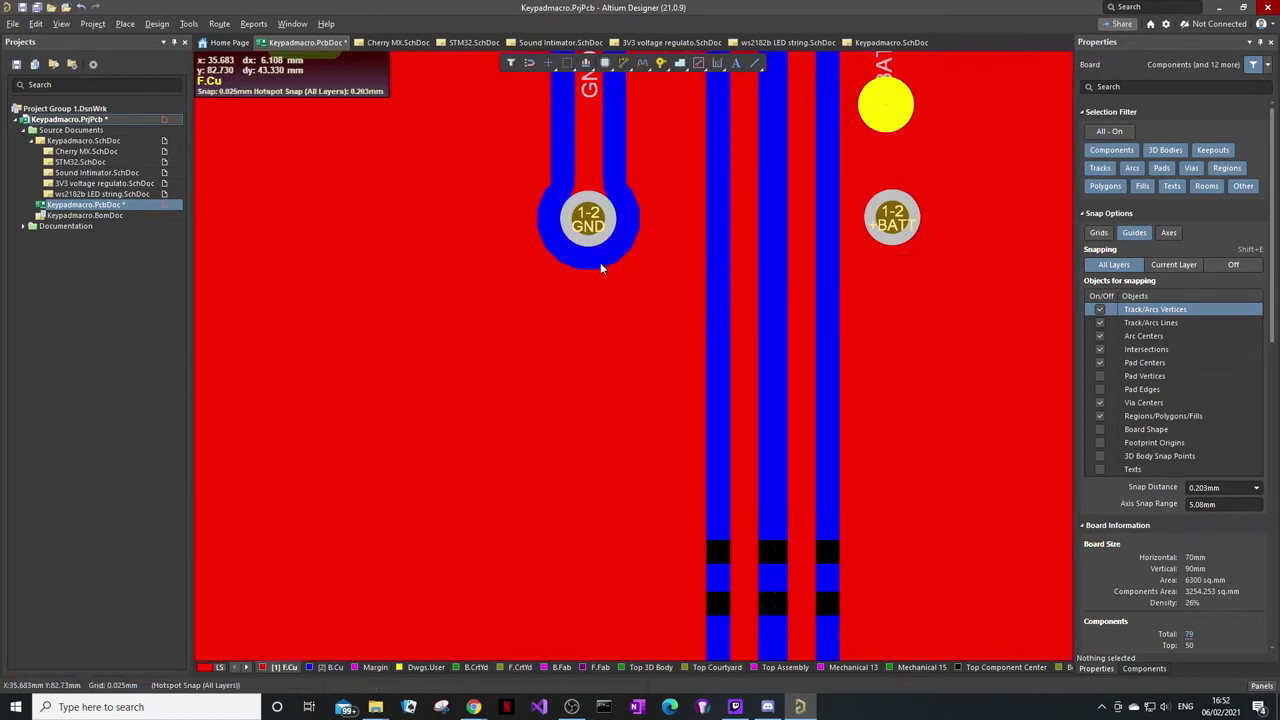
pyautogui.keyDown('ctrl'); pyautogui.scroll(-4, 600, 262); pyautogui.keyUp('ctrl')
pyautogui.keyDown('ctrl'); pyautogui.scroll(-2, 710, 282); pyautogui.keyUp('ctrl')
pyautogui.keyDown('ctrl'); pyautogui.scroll(6, 774, 262); pyautogui.keyUp('ctrl')
pyautogui.keyDown('ctrl'); pyautogui.scroll(-4, 774, 262); pyautogui.keyUp('ctrl')
# Inspect the B.Cu pour around the J1 vias, then make F.Cu the current layer again
pyautogui.click(330, 667)
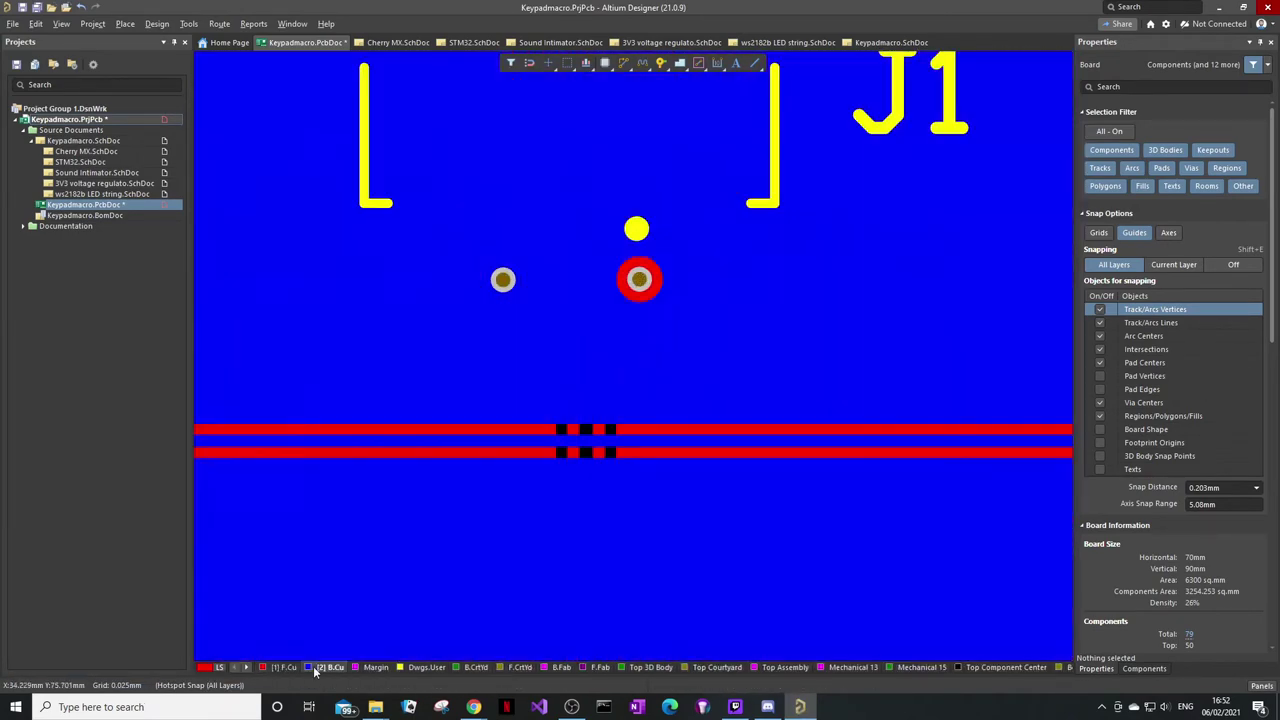
pyautogui.keyDown('ctrl'); pyautogui.scroll(3, 503, 282); pyautogui.keyUp('ctrl')
pyautogui.keyDown('ctrl'); pyautogui.scroll(-2, 500, 287); pyautogui.keyUp('ctrl')
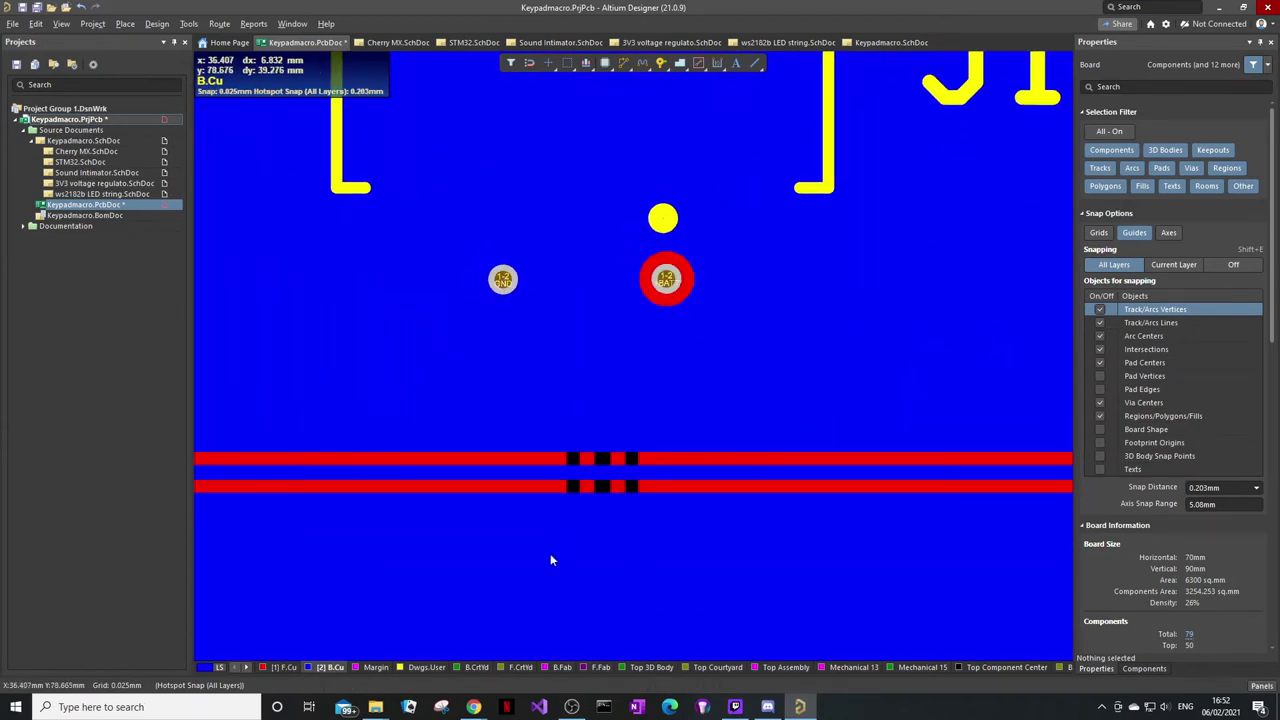
pyautogui.click(285, 667)
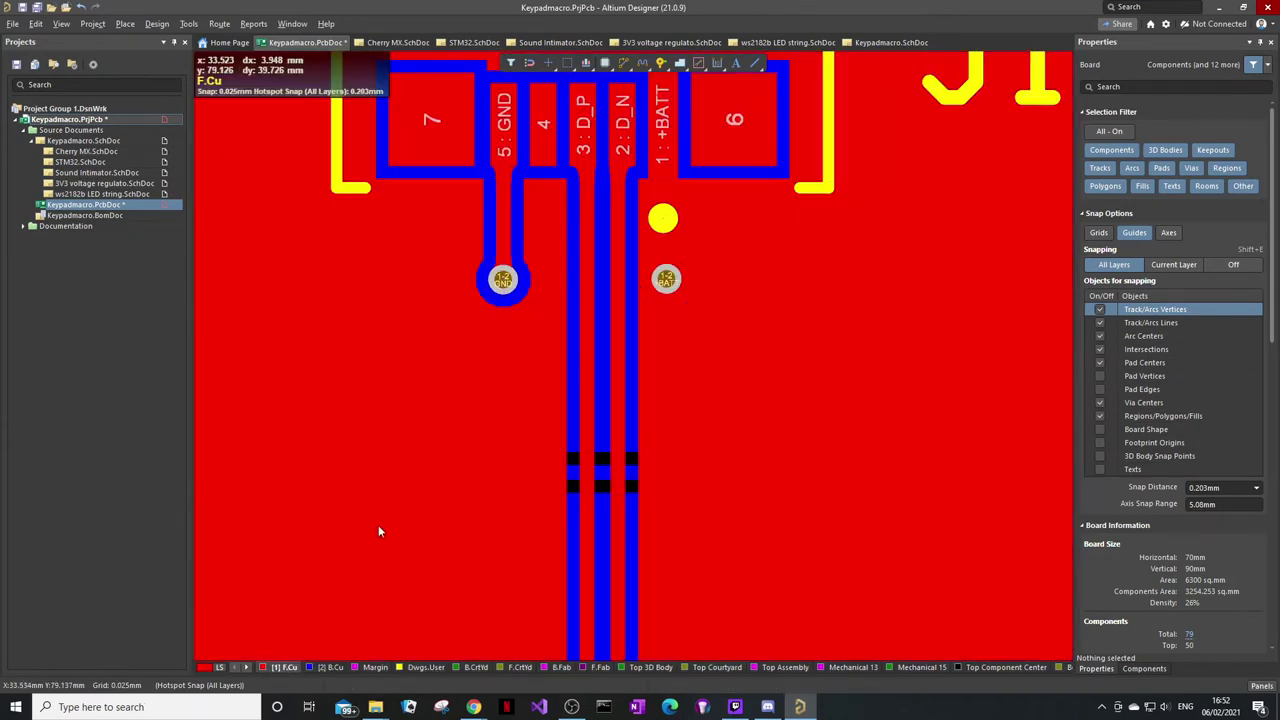
# Shelve the polygon pours again
pyautogui.press('t')
pyautogui.press('g')
pyautogui.press('h')
# Examine the +BATT via that feeds capacitor C18 and regulator U3
pyautogui.keyDown('ctrl'); pyautogui.scroll(-3, 504, 332); pyautogui.keyUp('ctrl')
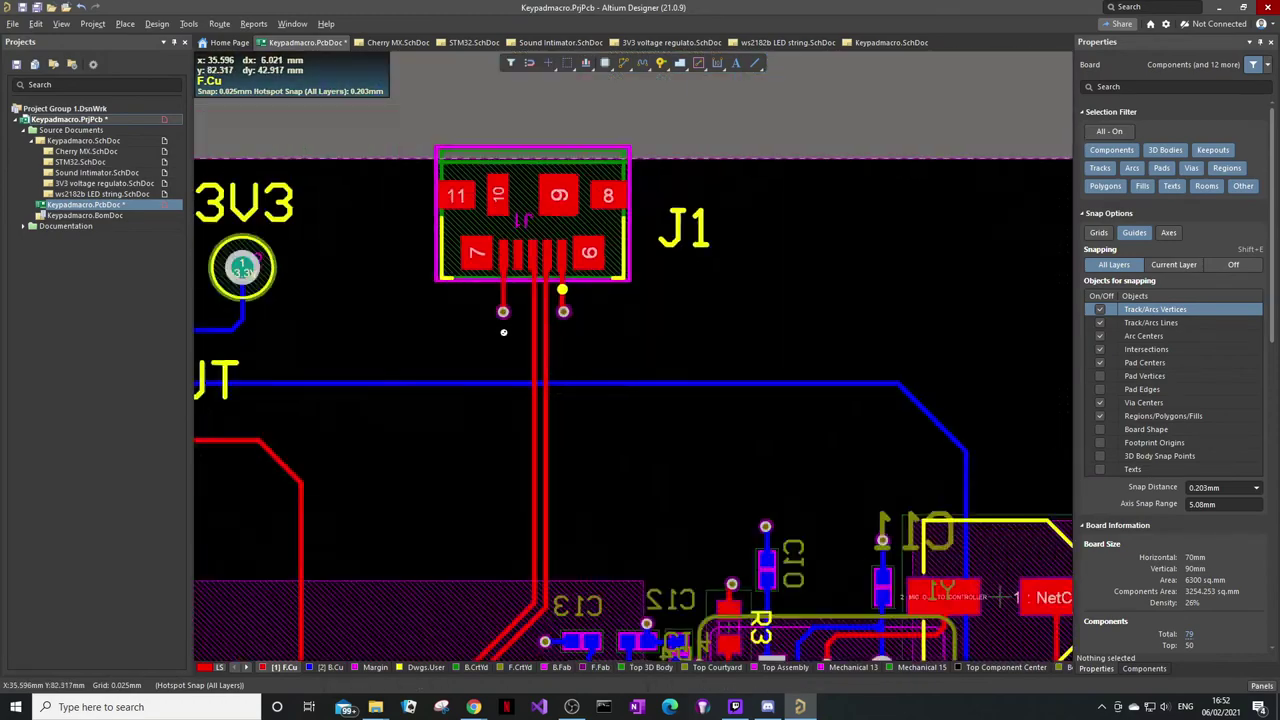
pyautogui.keyDown('ctrl'); pyautogui.scroll(-2, 504, 332); pyautogui.keyUp('ctrl')
pyautogui.moveTo(552, 397); pyautogui.dragTo(674, 391, button='right')
pyautogui.moveTo(422, 490); pyautogui.dragTo(629, 350, button='right')
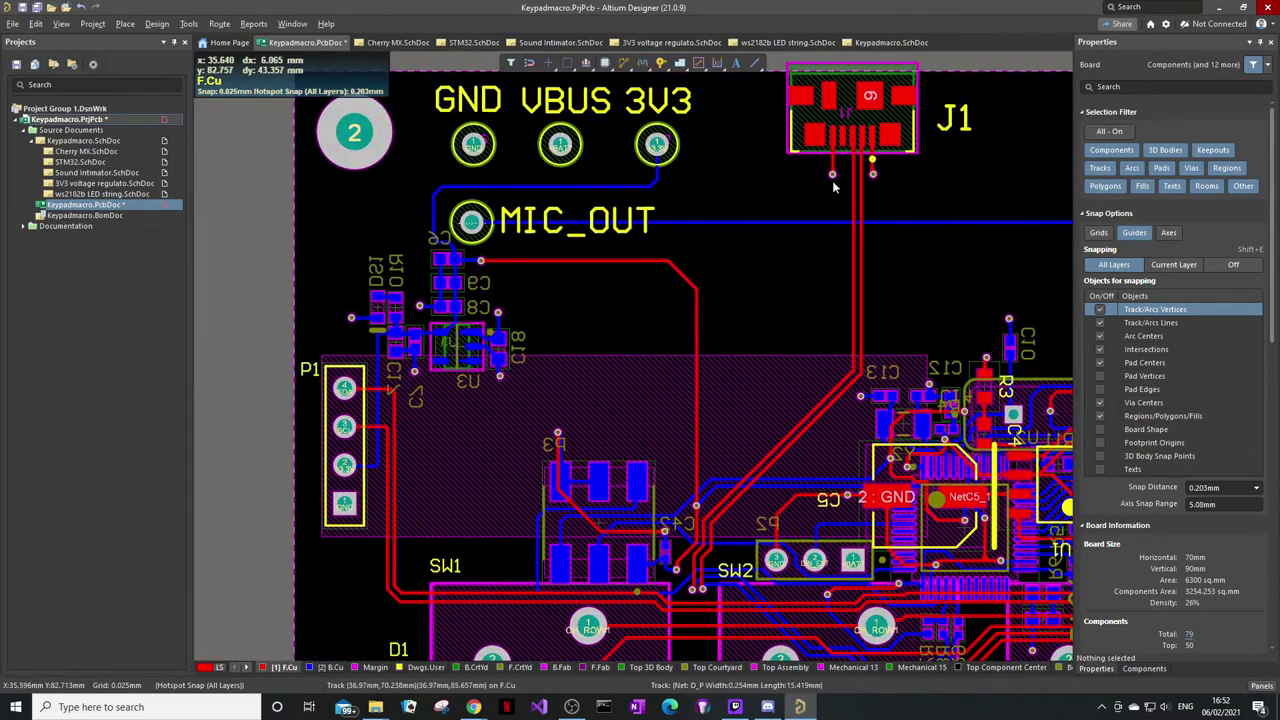
pyautogui.keyDown('ctrl'); pyautogui.scroll(5, 509, 344); pyautogui.keyUp('ctrl')
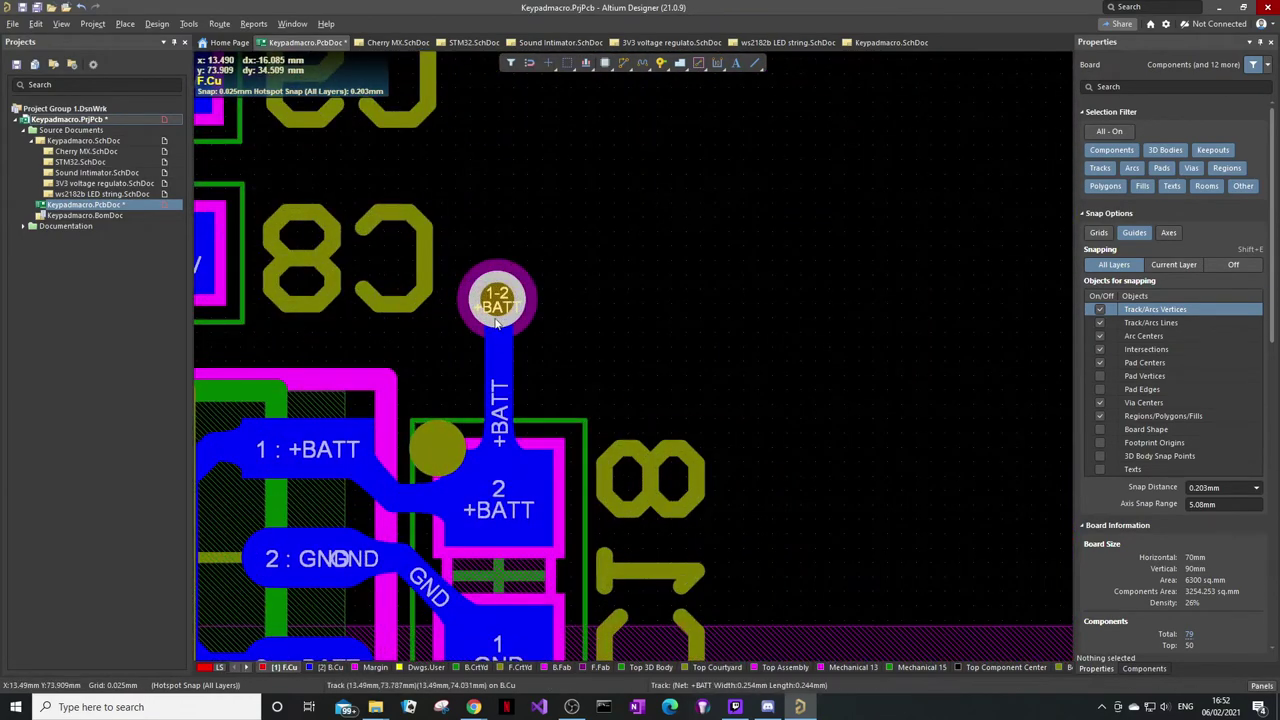
pyautogui.keyDown('ctrl'); pyautogui.scroll(-4, 503, 323); pyautogui.keyUp('ctrl')
# Examine the SDA, SCL, 3.3V and GND pads of display header P1 and their traces
pyautogui.scroll(-2, 320, 450)
pyautogui.keyDown('ctrl'); pyautogui.scroll(3, 320, 445); pyautogui.keyUp('ctrl')
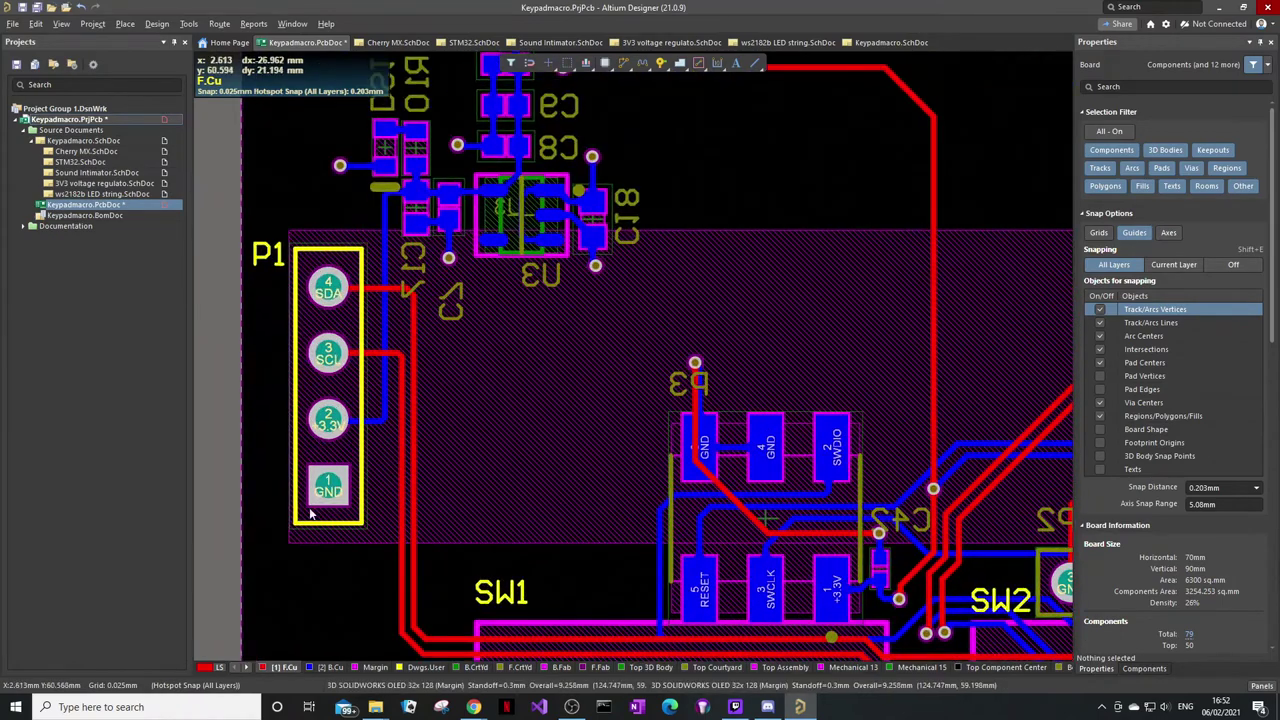
pyautogui.keyDown('ctrl'); pyautogui.scroll(2, 353, 347); pyautogui.keyUp('ctrl')
pyautogui.keyDown('ctrl'); pyautogui.scroll(-4, 318, 331); pyautogui.keyUp('ctrl')
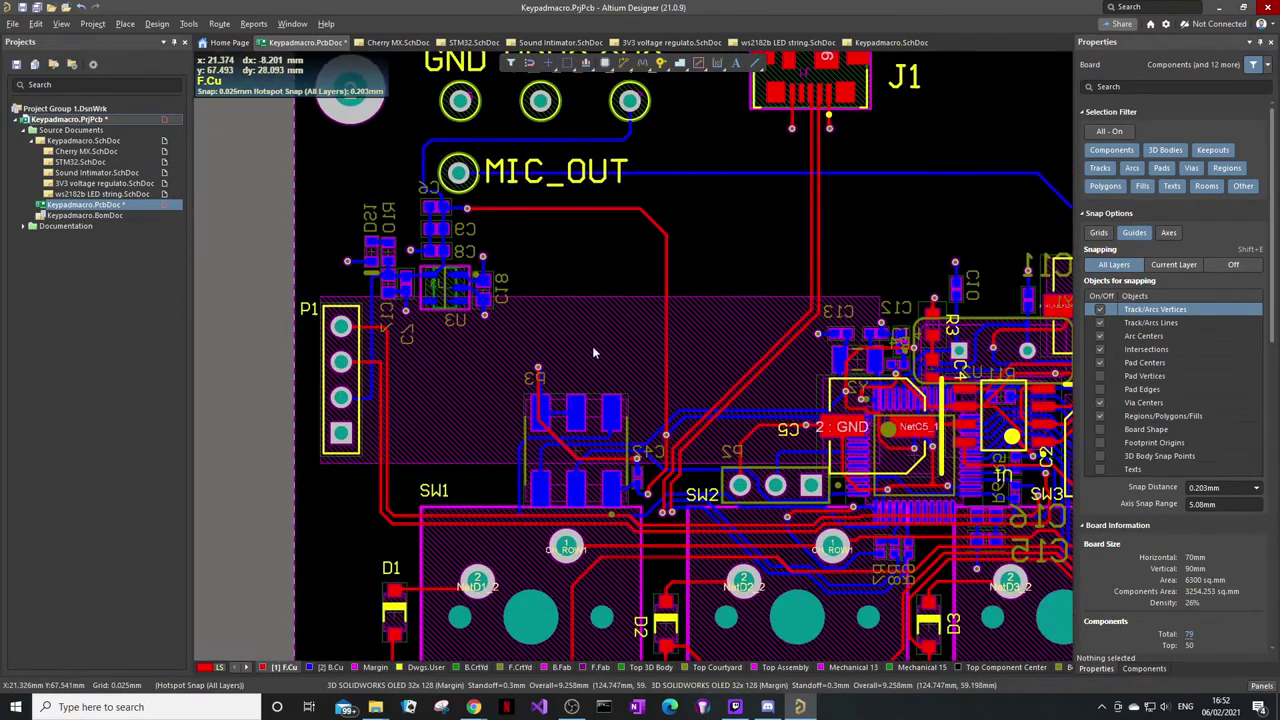
# Examine the SWDIO, SWCLK, RESET, 3.3V and GND pads of programming connector P3 and its capacitor C42
pyautogui.keyDown('ctrl'); pyautogui.scroll(1, 318, 331); pyautogui.keyUp('ctrl')
pyautogui.keyDown('ctrl'); pyautogui.scroll(4, 518, 443); pyautogui.keyUp('ctrl')
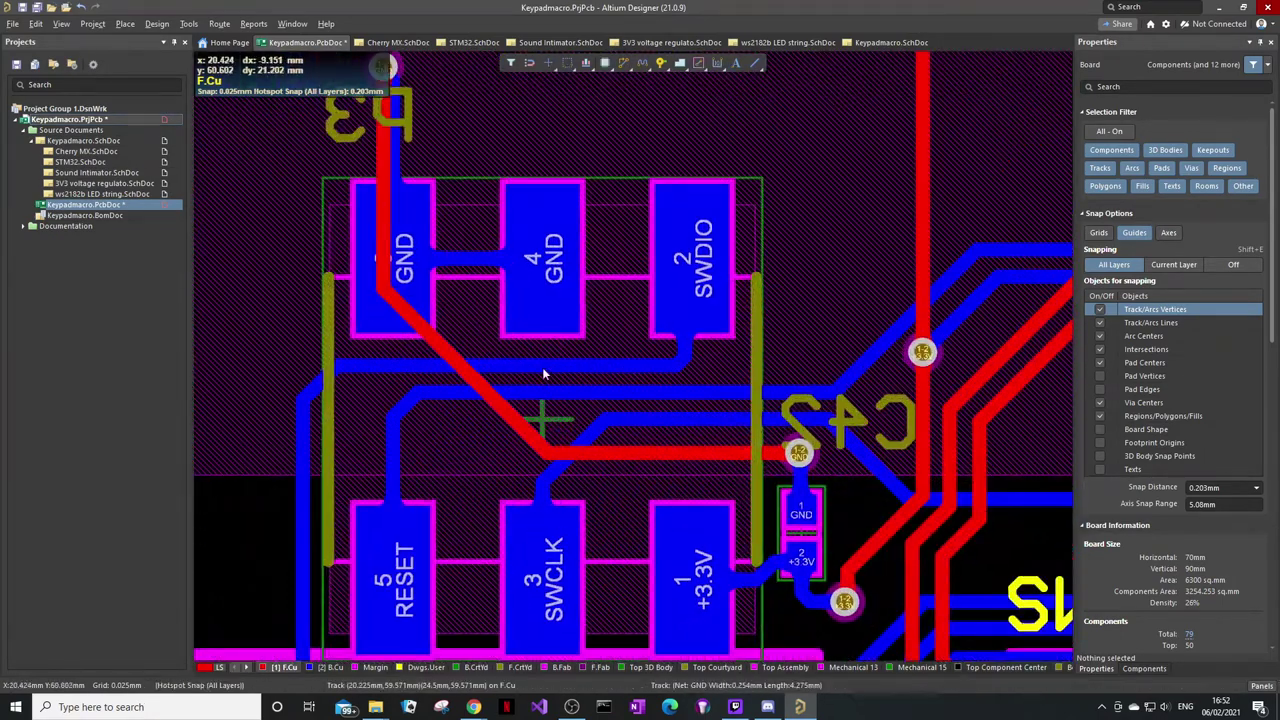
pyautogui.keyDown('ctrl'); pyautogui.scroll(-3, 575, 406); pyautogui.keyUp('ctrl')
pyautogui.keyDown('ctrl'); pyautogui.scroll(2, 539, 389); pyautogui.keyUp('ctrl')
pyautogui.moveTo(570, 396); pyautogui.dragTo(544, 359, button='right')
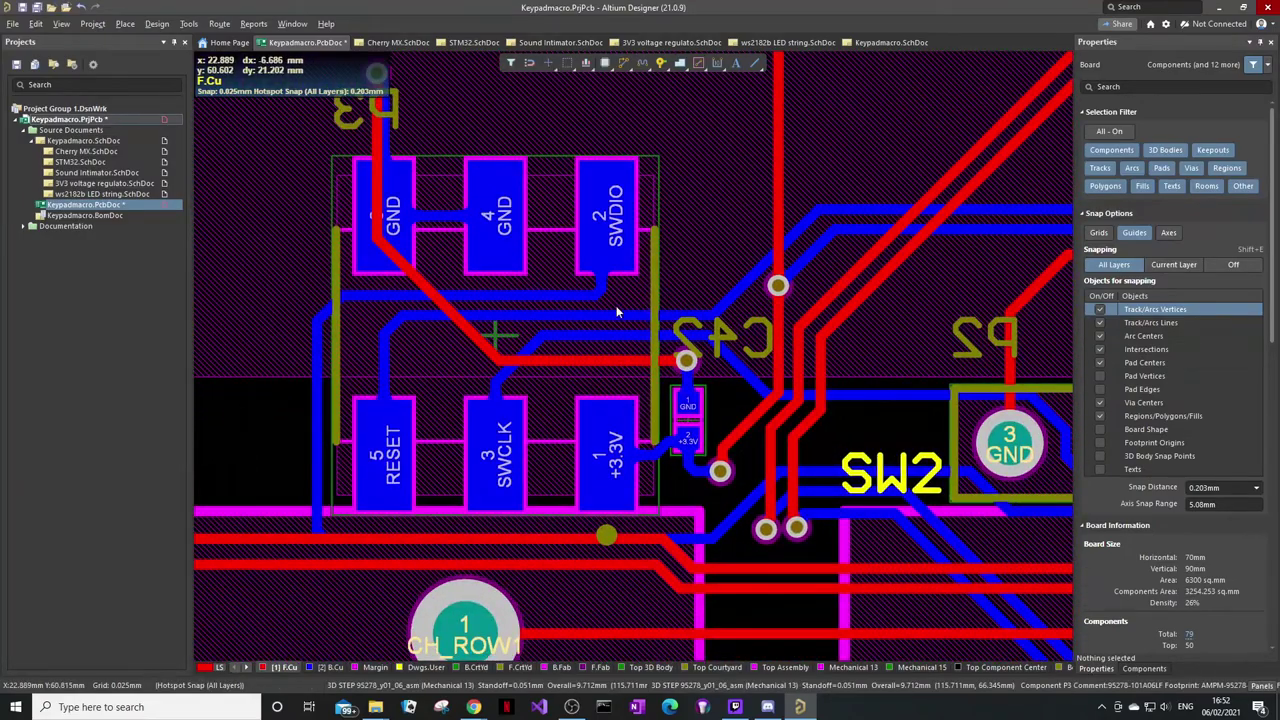
pyautogui.keyDown('ctrl'); pyautogui.scroll(-3, 617, 300); pyautogui.keyUp('ctrl')
# Examine the pads and routing of the audio amplifier U1 beside the microcontroller
pyautogui.moveTo(734, 276); pyautogui.dragTo(687, 629, button='right')
pyautogui.moveTo(858, 473); pyautogui.dragTo(586, 247, button='right')
pyautogui.keyDown('ctrl'); pyautogui.scroll(-3, 785, 440); pyautogui.keyUp('ctrl')
pyautogui.moveTo(765, 485); pyautogui.dragTo(598, 373, button='right')
pyautogui.keyDown('ctrl'); pyautogui.scroll(4, 660, 250); pyautogui.keyUp('ctrl')
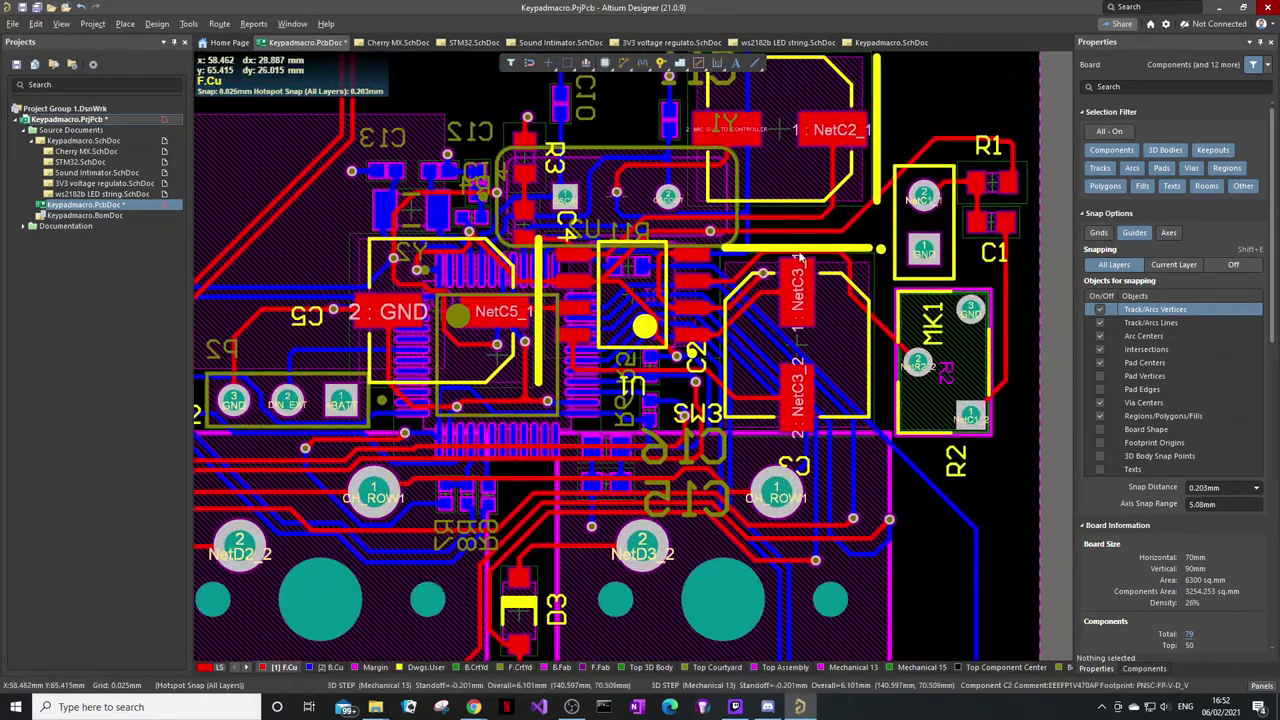
pyautogui.keyDown('ctrl'); pyautogui.scroll(4, 651, 265); pyautogui.keyUp('ctrl')
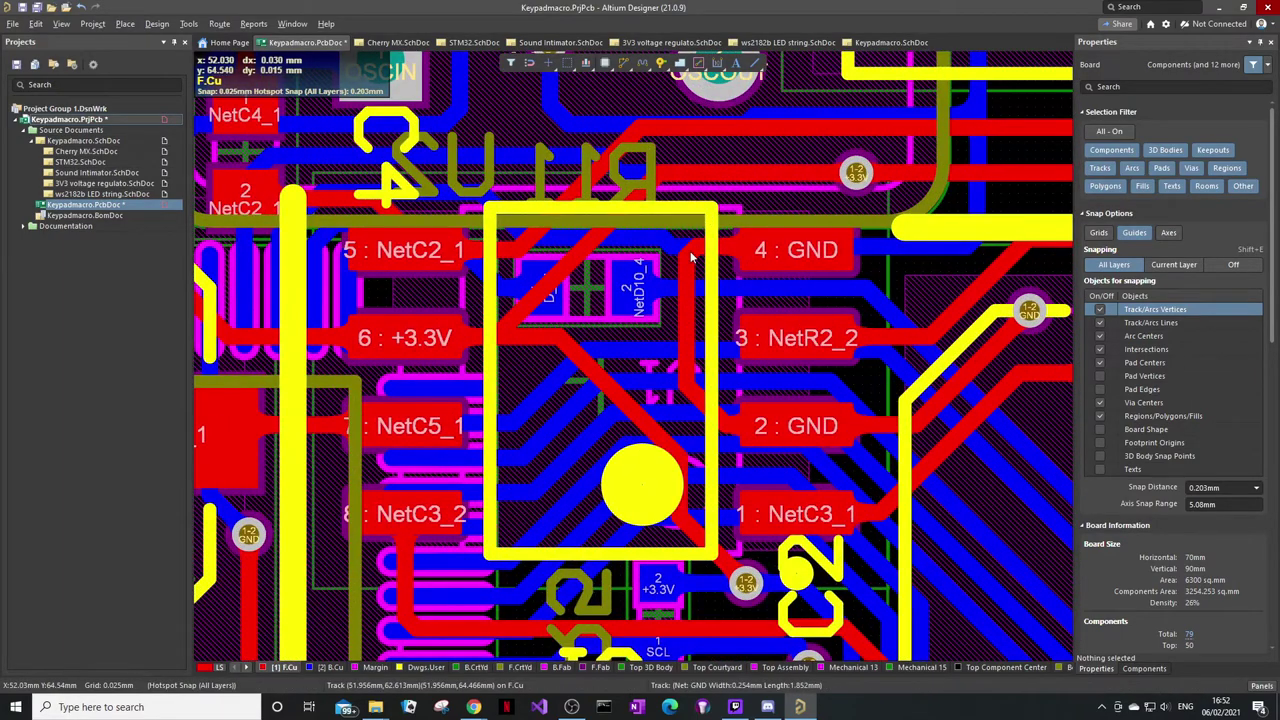
# Examine the pads of capacitor C2 and check the MIC_OUT_TO_CONTROLLER net in the top-level Keypadmacro schematic
pyautogui.keyDown('ctrl'); pyautogui.scroll(-4, 765, 262); pyautogui.keyUp('ctrl')
pyautogui.moveTo(820, 258); pyautogui.dragTo(561, 362, button='right')
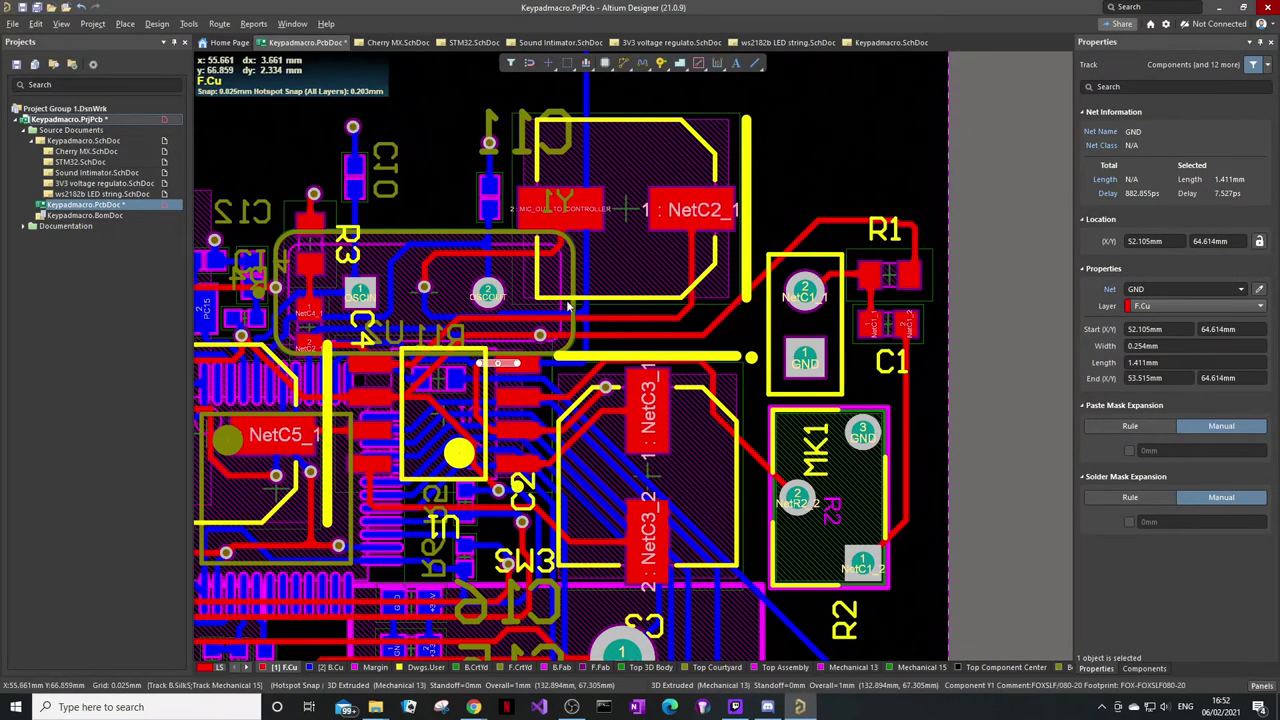
pyautogui.keyDown('ctrl'); pyautogui.scroll(3, 569, 306); pyautogui.keyUp('ctrl')
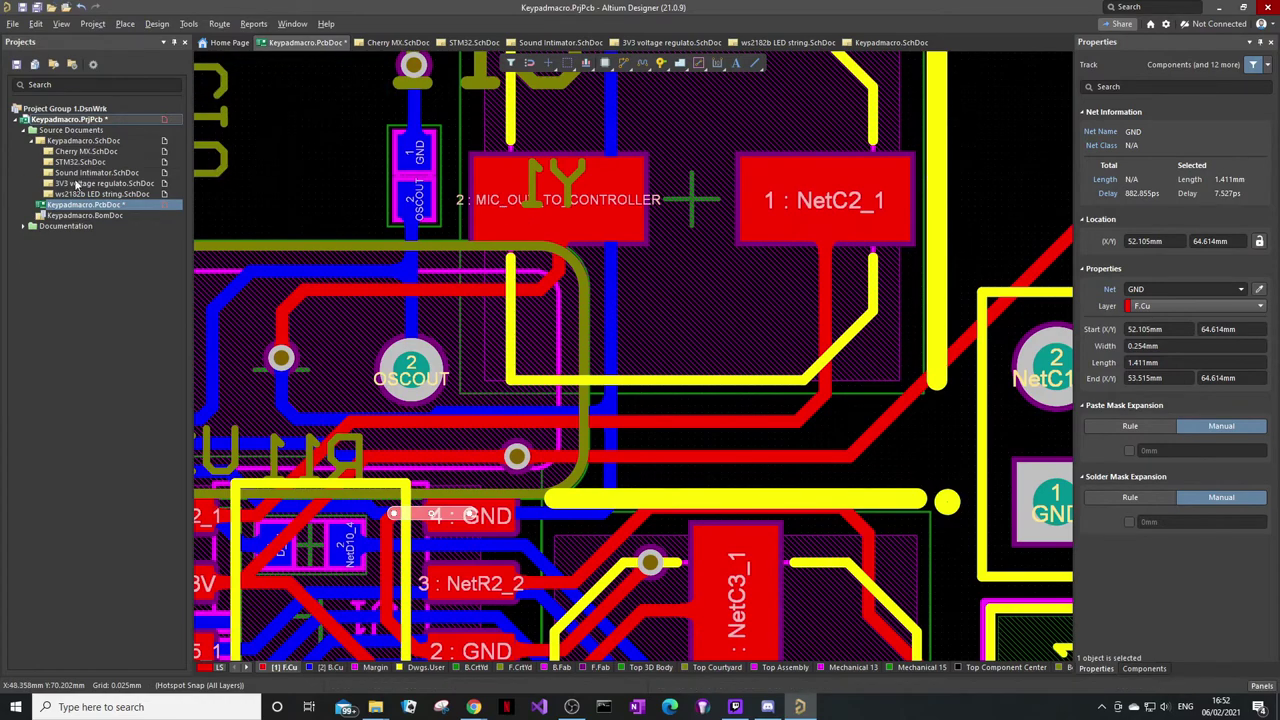
pyautogui.doubleClick(85, 141)
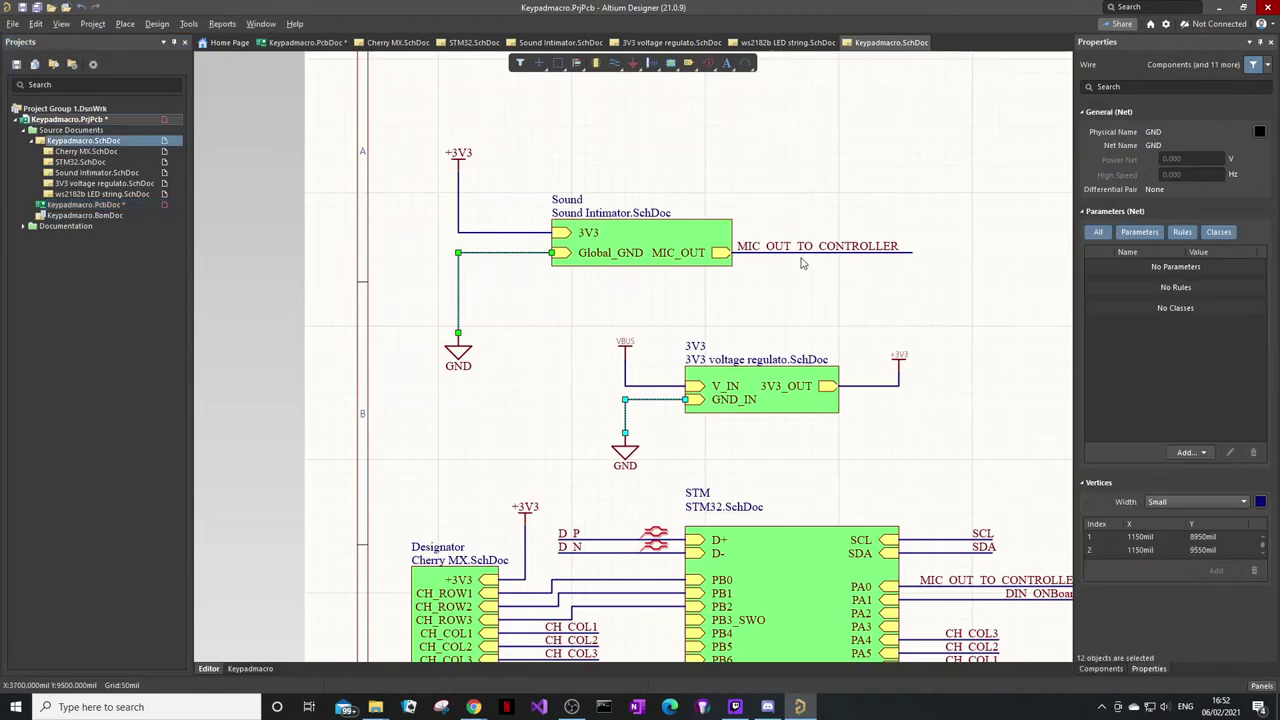
# Return to the PCB layout and follow the MIC_OUT_TO_CONTROLLER trace from C2's pad through its via
pyautogui.doubleClick(105, 204)
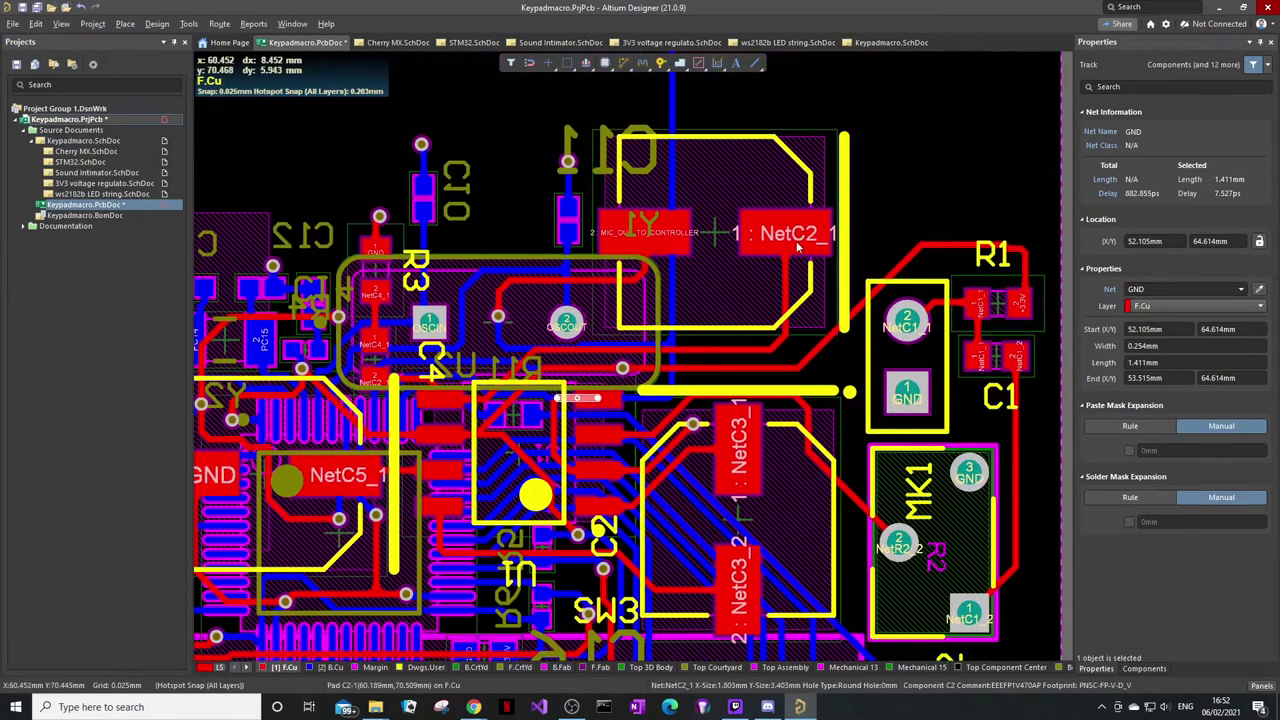
pyautogui.keyDown('ctrl'); pyautogui.scroll(4, 402, 360); pyautogui.keyUp('ctrl')
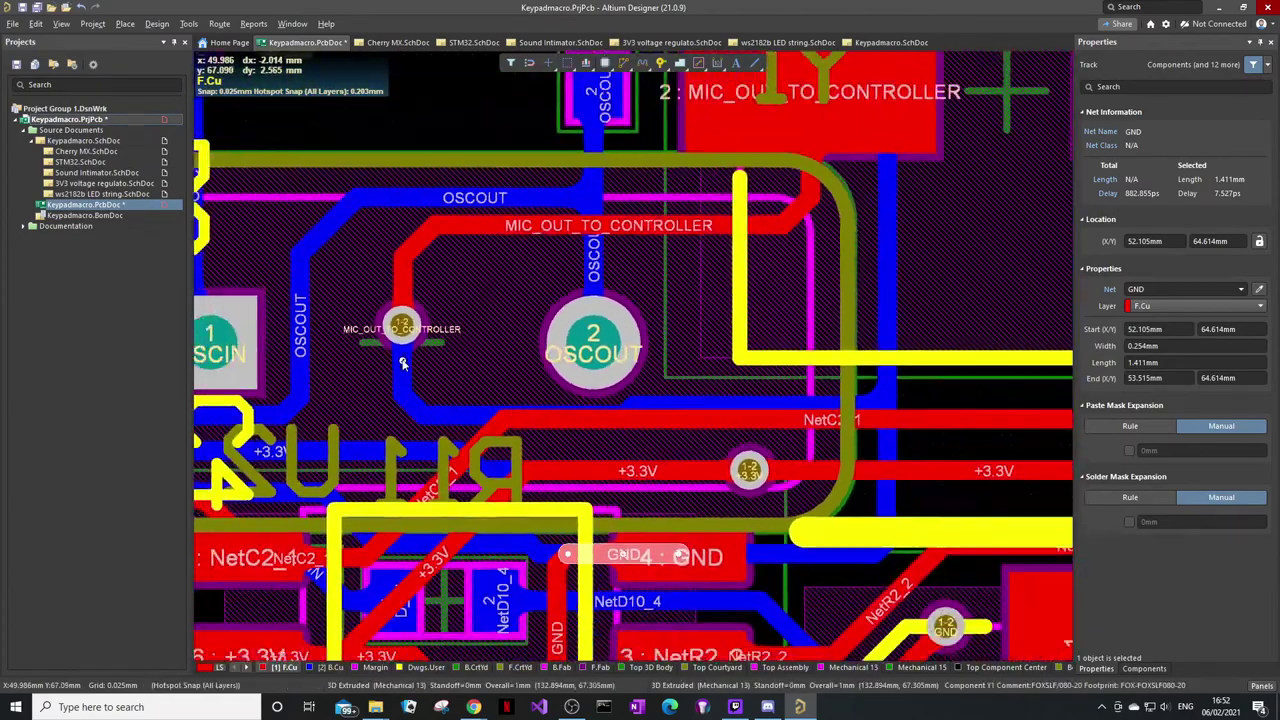
pyautogui.keyDown('ctrl'); pyautogui.scroll(3, 782, 448); pyautogui.keyUp('ctrl')
pyautogui.moveTo(737, 525); pyautogui.dragTo(777, 292, button='right')
pyautogui.keyDown('ctrl'); pyautogui.scroll(-4, 676, 369); pyautogui.keyUp('ctrl')
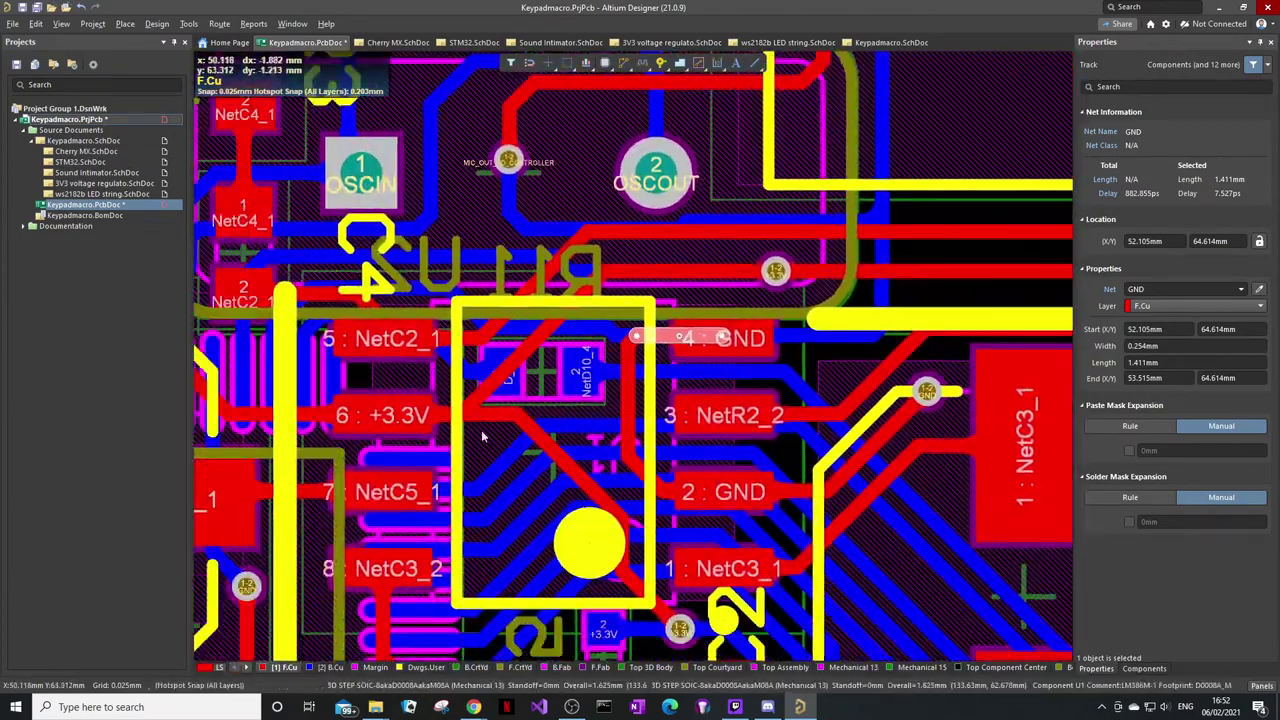
# Look over the key switch and LED matrix as a whole and clear the selection of the GND track
pyautogui.keyDown('ctrl'); pyautogui.scroll(-3, 377, 456); pyautogui.keyUp('ctrl')
pyautogui.moveTo(368, 478); pyautogui.dragTo(800, 78, button='right')
pyautogui.keyDown('ctrl'); pyautogui.scroll(-3, 410, 440); pyautogui.keyUp('ctrl')
pyautogui.moveTo(518, 511); pyautogui.dragTo(568, 521, button='right')
pyautogui.keyDown('ctrl'); pyautogui.scroll(-2, 526, 426); pyautogui.keyUp('ctrl')
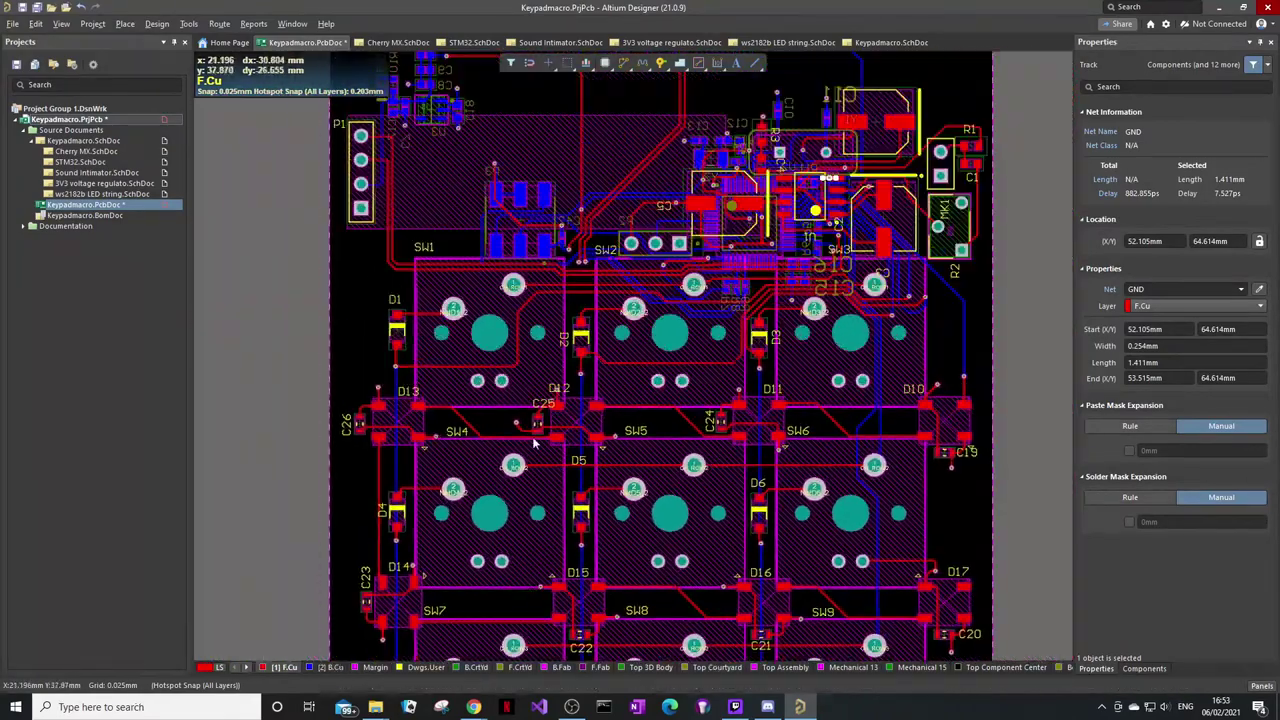
pyautogui.rightClick(426, 484)
pyautogui.scroll(-1, 381, 452)
pyautogui.click(317, 441)
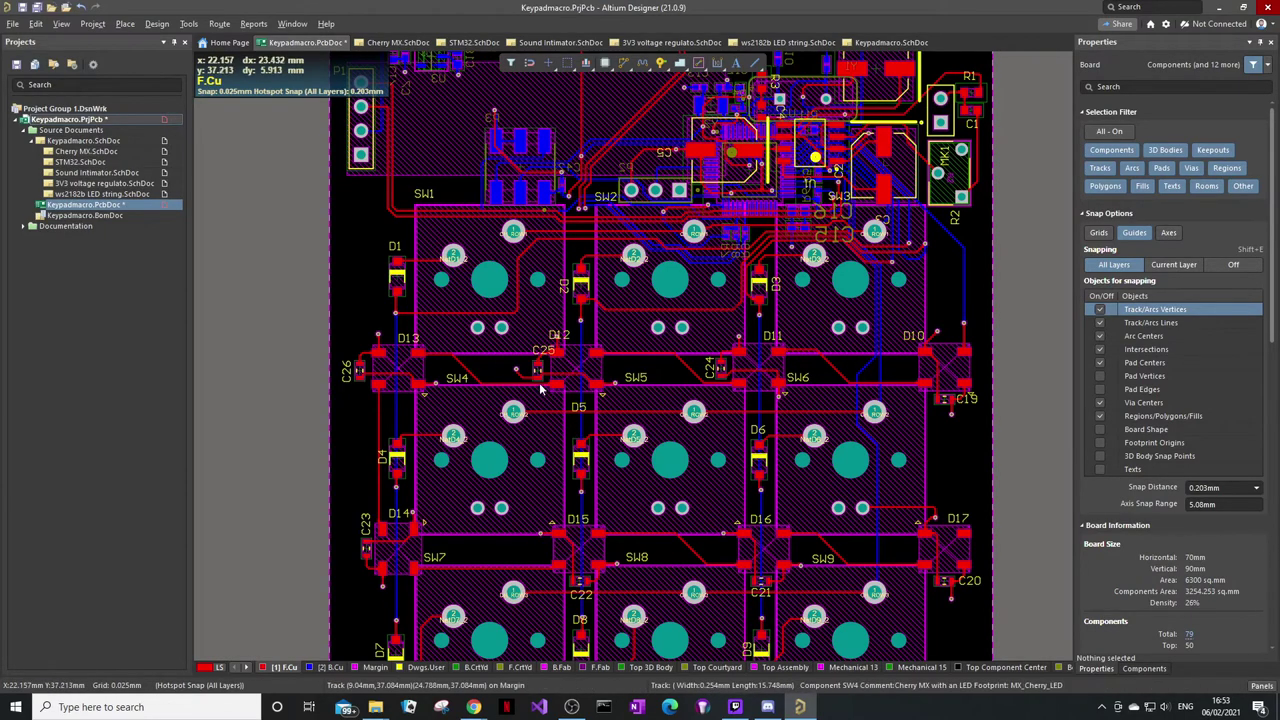
# Examine the pads of key switches SW1 and SW2, especially SW1's LED pads 3 and 4
pyautogui.keyDown('ctrl'); pyautogui.scroll(2, 580, 365); pyautogui.keyUp('ctrl')
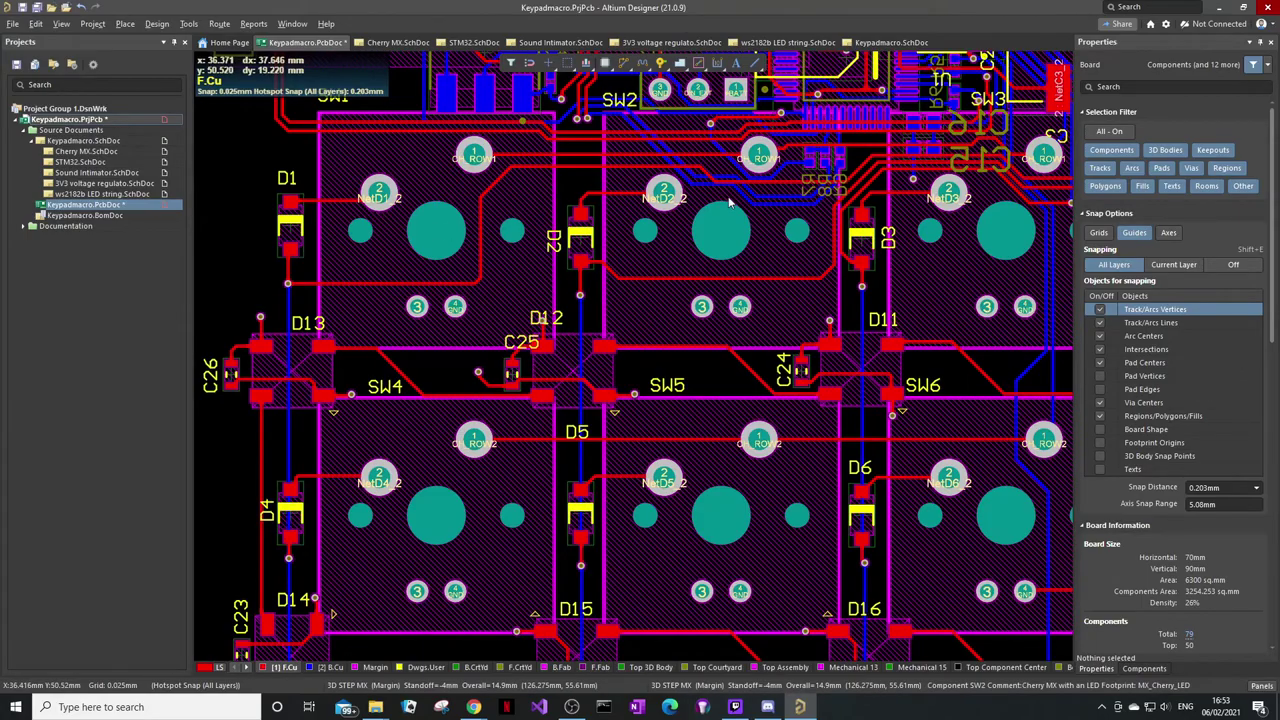
pyautogui.keyDown('ctrl'); pyautogui.scroll(4, 484, 242); pyautogui.keyUp('ctrl')
pyautogui.keyDown('ctrl'); pyautogui.scroll(-5, 420, 234); pyautogui.keyUp('ctrl')
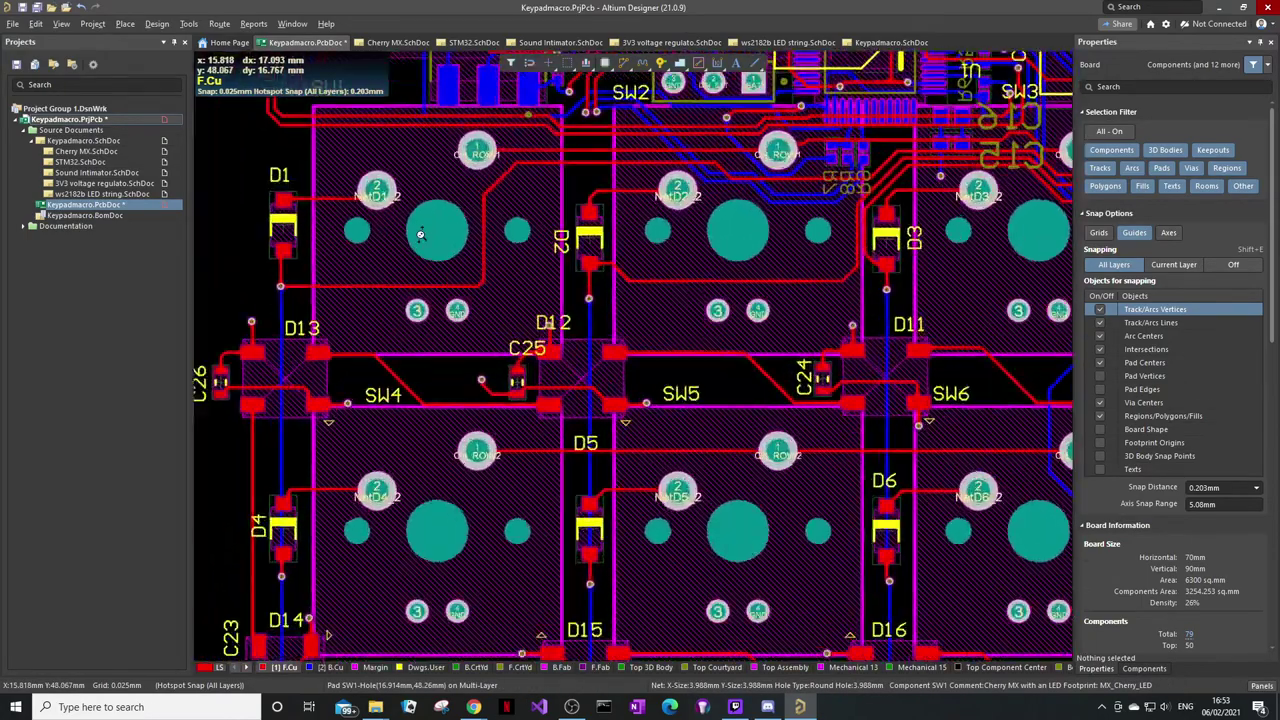
pyautogui.keyDown('ctrl'); pyautogui.scroll(4, 420, 234); pyautogui.keyUp('ctrl')
pyautogui.keyDown('ctrl'); pyautogui.scroll(-3, 420, 234); pyautogui.keyUp('ctrl')
pyautogui.keyDown('ctrl'); pyautogui.scroll(3, 438, 230); pyautogui.keyUp('ctrl')
pyautogui.keyDown('ctrl'); pyautogui.scroll(-3, 400, 280); pyautogui.keyUp('ctrl')
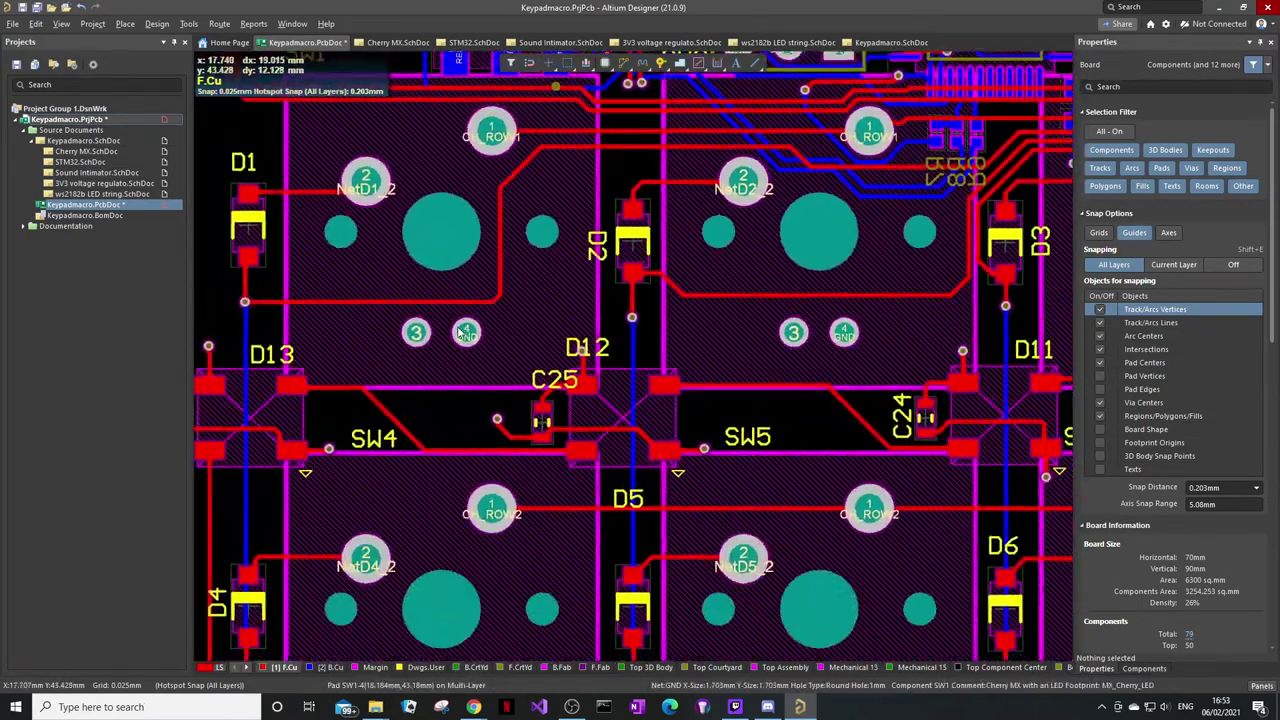
pyautogui.keyDown('ctrl'); pyautogui.scroll(4, 320, 357); pyautogui.keyUp('ctrl')
pyautogui.keyDown('ctrl'); pyautogui.scroll(-2, 406, 361); pyautogui.keyUp('ctrl')
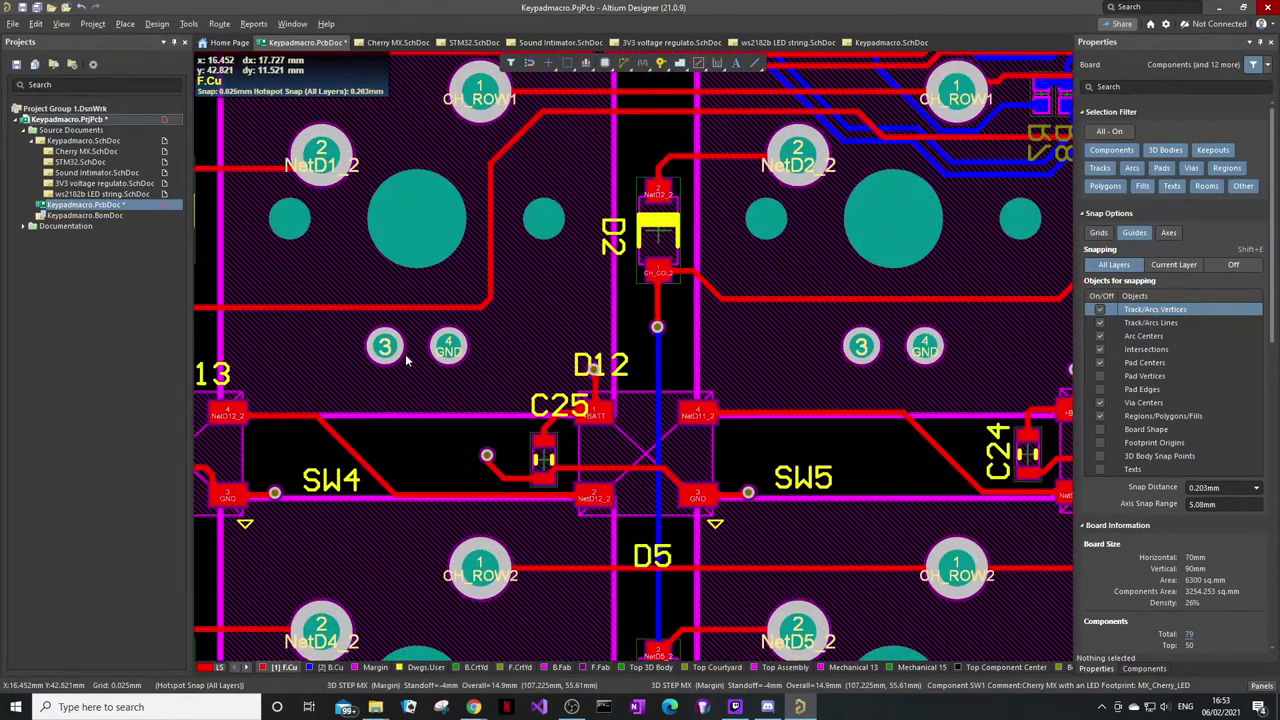
# Show the board in 3D and inspect the LED built into key switch SW3
pyautogui.press('3')
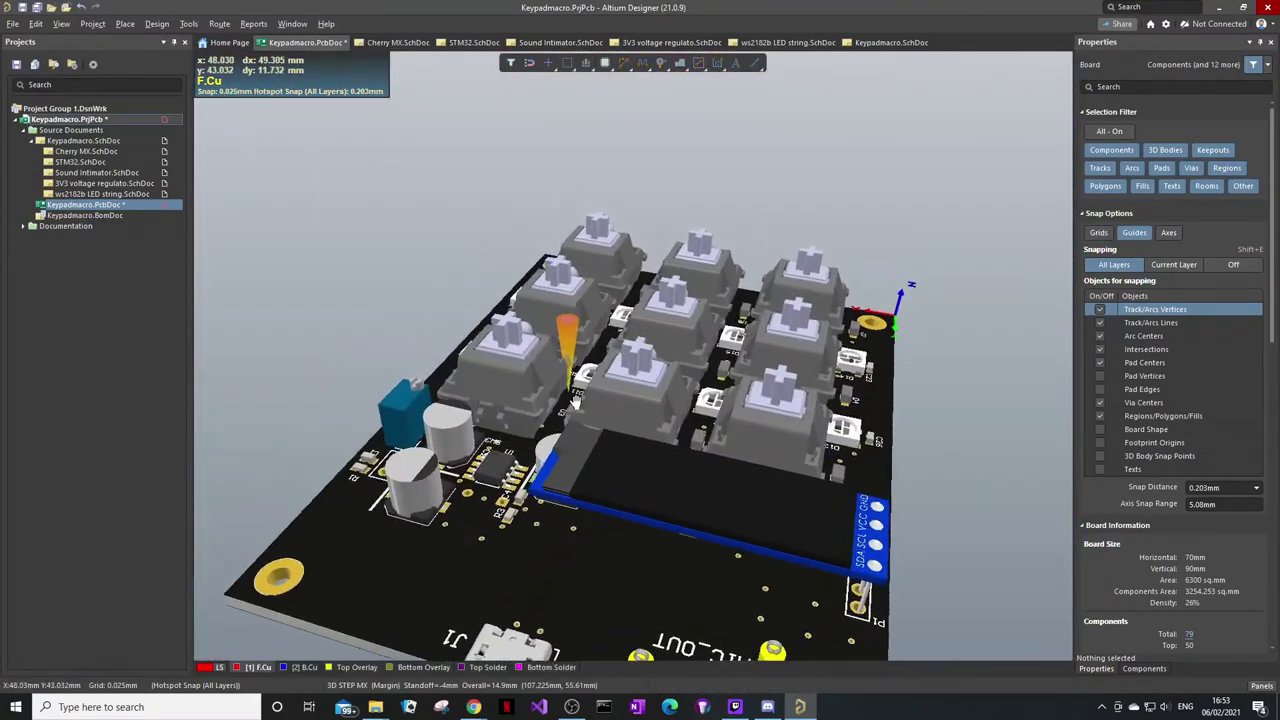
pyautogui.keyDown('ctrl'); pyautogui.scroll(2, 471, 366); pyautogui.keyUp('ctrl')
pyautogui.keyDown('shift'); pyautogui.moveTo(466, 352); pyautogui.dragTo(560, 443, button='right'); pyautogui.keyUp('shift')
pyautogui.keyDown('ctrl'); pyautogui.scroll(4, 573, 446); pyautogui.keyUp('ctrl')
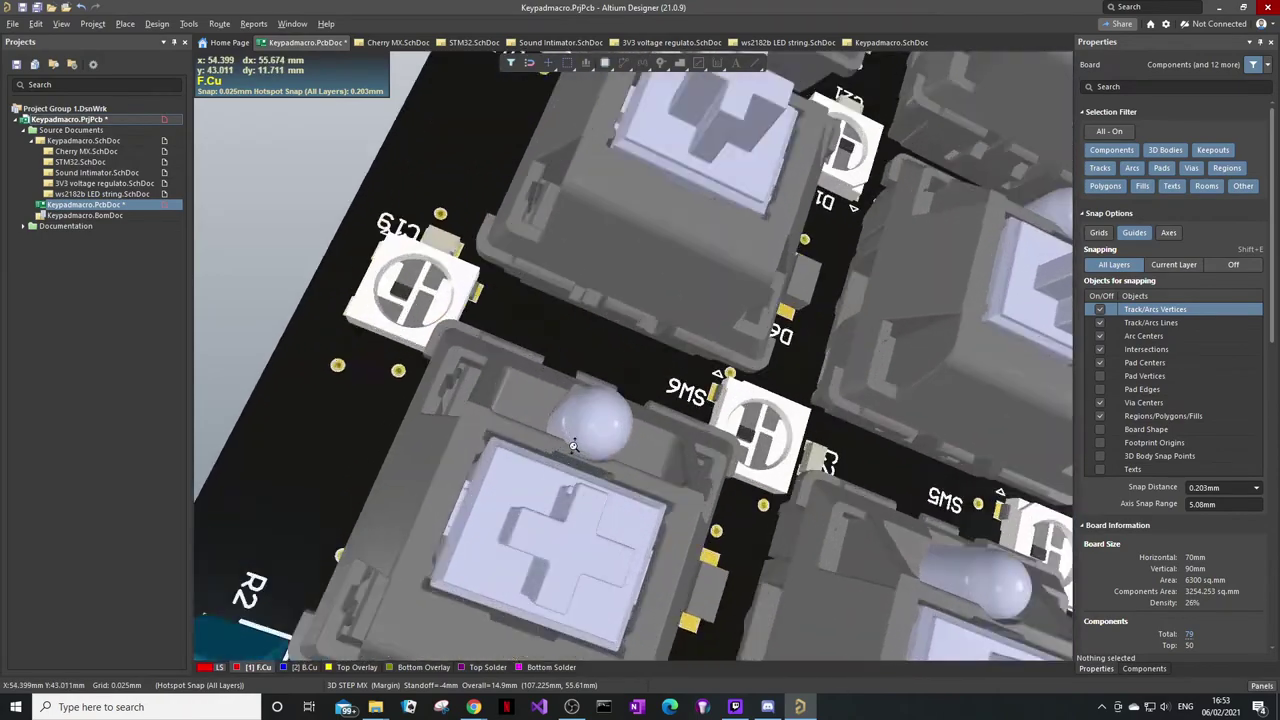
pyautogui.keyDown('ctrl'); pyautogui.scroll(-5, 573, 445); pyautogui.keyUp('ctrl')
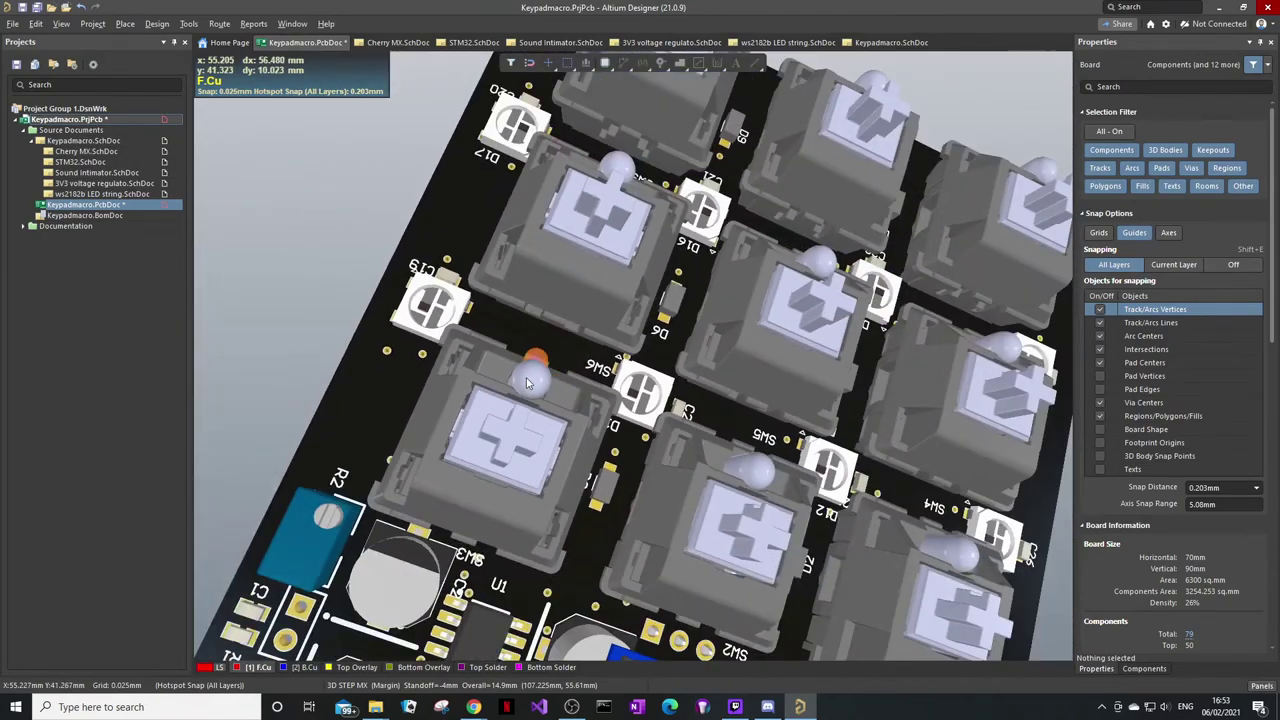
# Return to the 2D layout and compare LED pads 3 and 4 of switches SW1 and SW2
pyautogui.press('2')
pyautogui.keyDown('ctrl'); pyautogui.scroll(3, 362, 328); pyautogui.keyUp('ctrl')
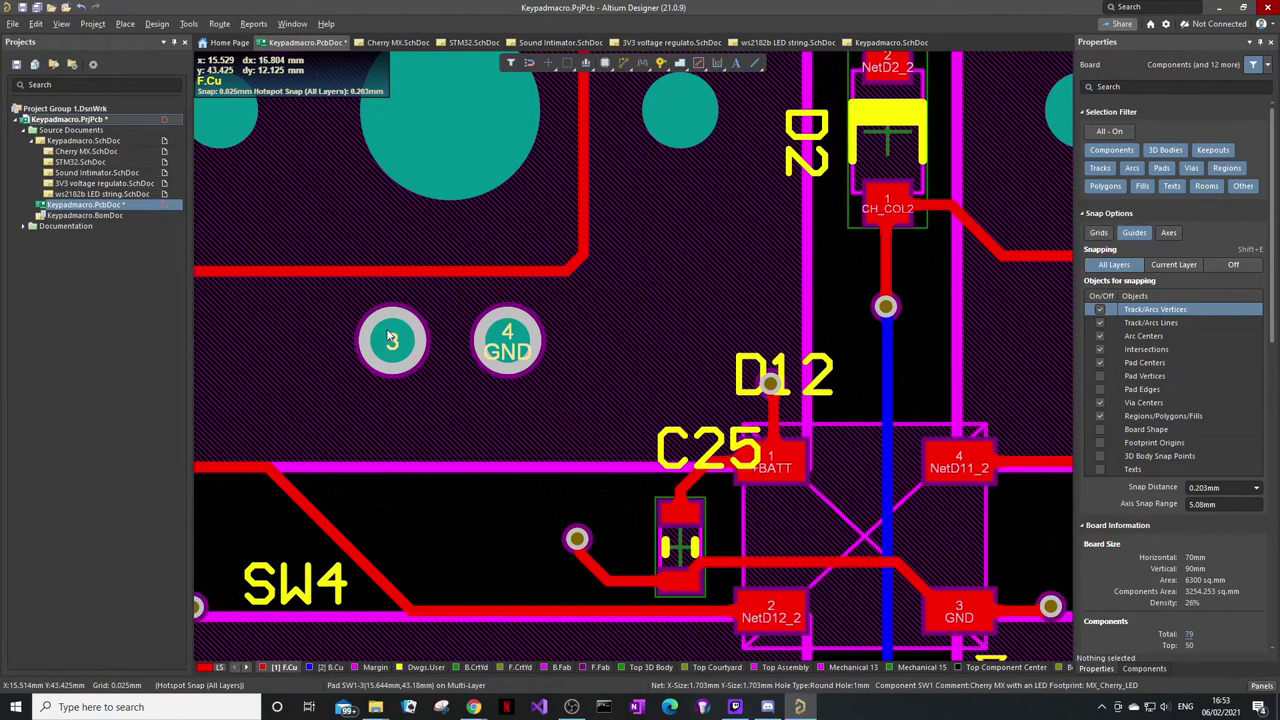
pyautogui.keyDown('ctrl'); pyautogui.scroll(-4, 398, 350); pyautogui.keyUp('ctrl')
pyautogui.keyDown('ctrl'); pyautogui.scroll(-2, 869, 337); pyautogui.keyUp('ctrl')
pyautogui.moveTo(783, 463); pyautogui.dragTo(813, 362, button='right')
pyautogui.moveTo(449, 417); pyautogui.dragTo(443, 650, button='right')
pyautogui.keyDown('ctrl'); pyautogui.scroll(6, 651, 375); pyautogui.keyUp('ctrl')
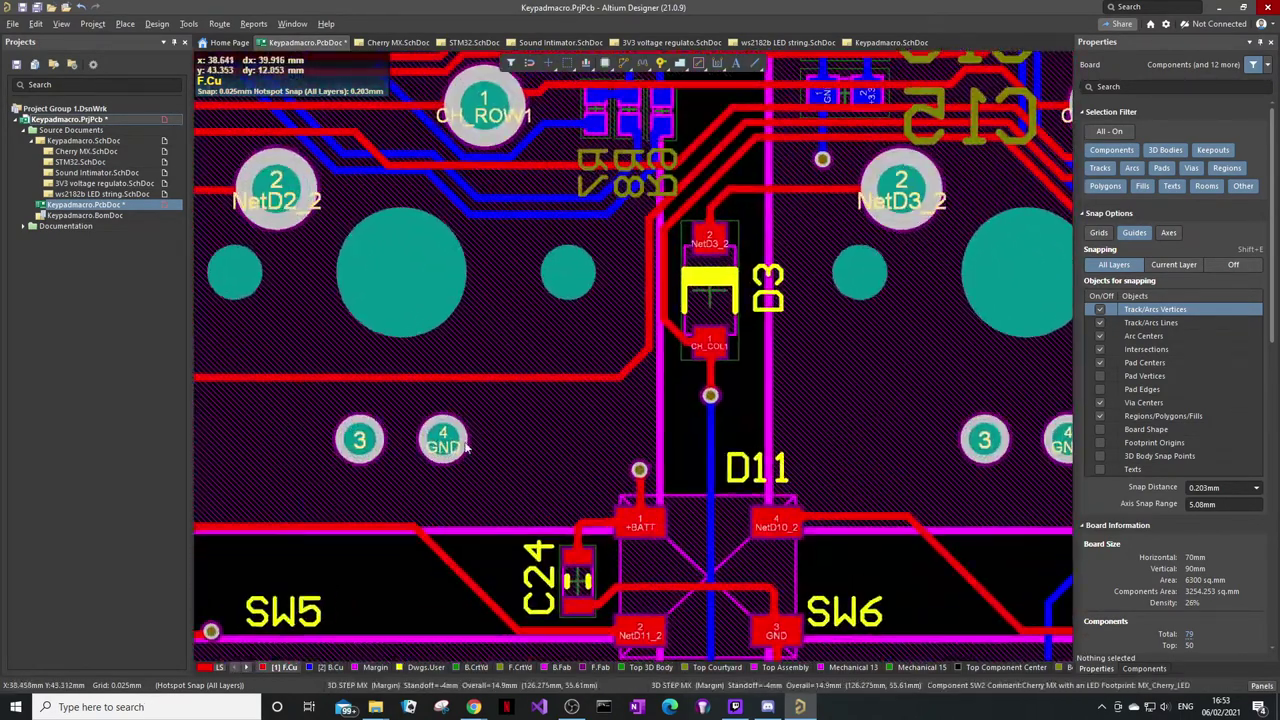
# Examine diode D8 between switches SW7 and SW8 in the 2D layout, and the routing around the microcontroller
pyautogui.keyDown('ctrl'); pyautogui.scroll(-3, 486, 351); pyautogui.keyUp('ctrl')
pyautogui.keyDown('ctrl'); pyautogui.scroll(5, 587, 548); pyautogui.keyUp('ctrl')
pyautogui.keyDown('ctrl'); pyautogui.scroll(-2, 587, 546); pyautogui.keyUp('ctrl')
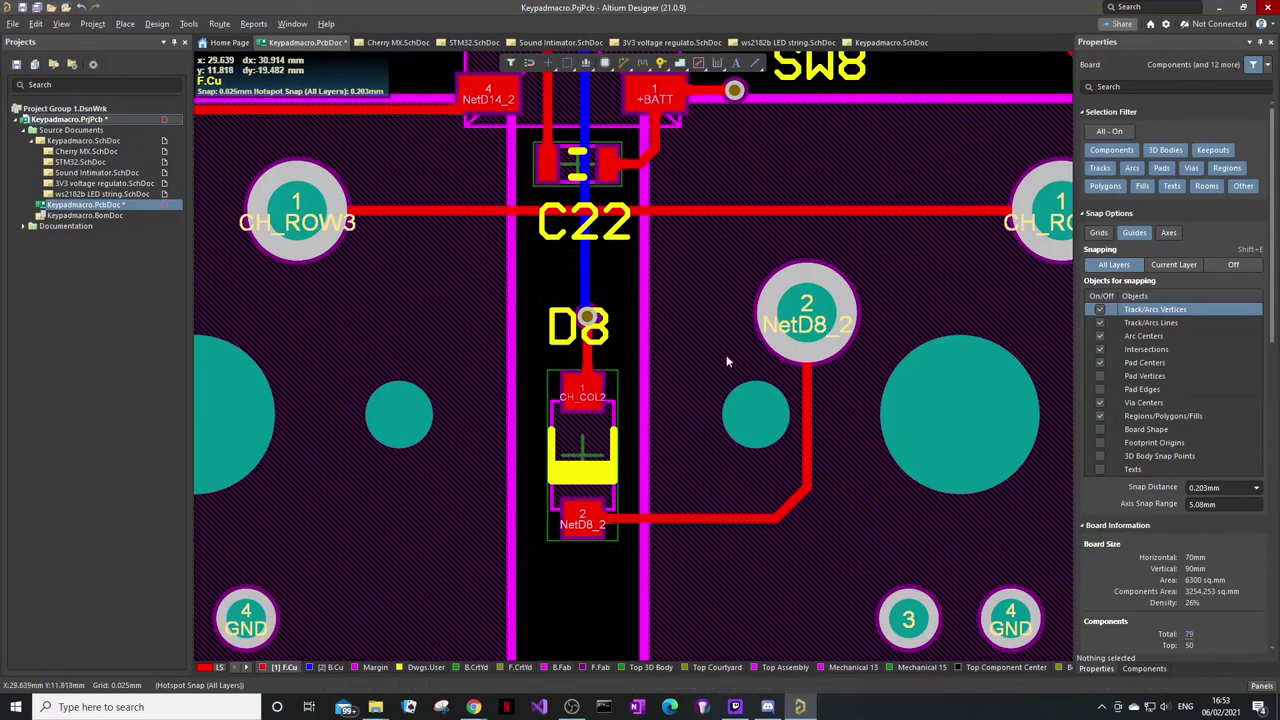
pyautogui.keyDown('ctrl'); pyautogui.scroll(-1, 736, 430); pyautogui.keyUp('ctrl')
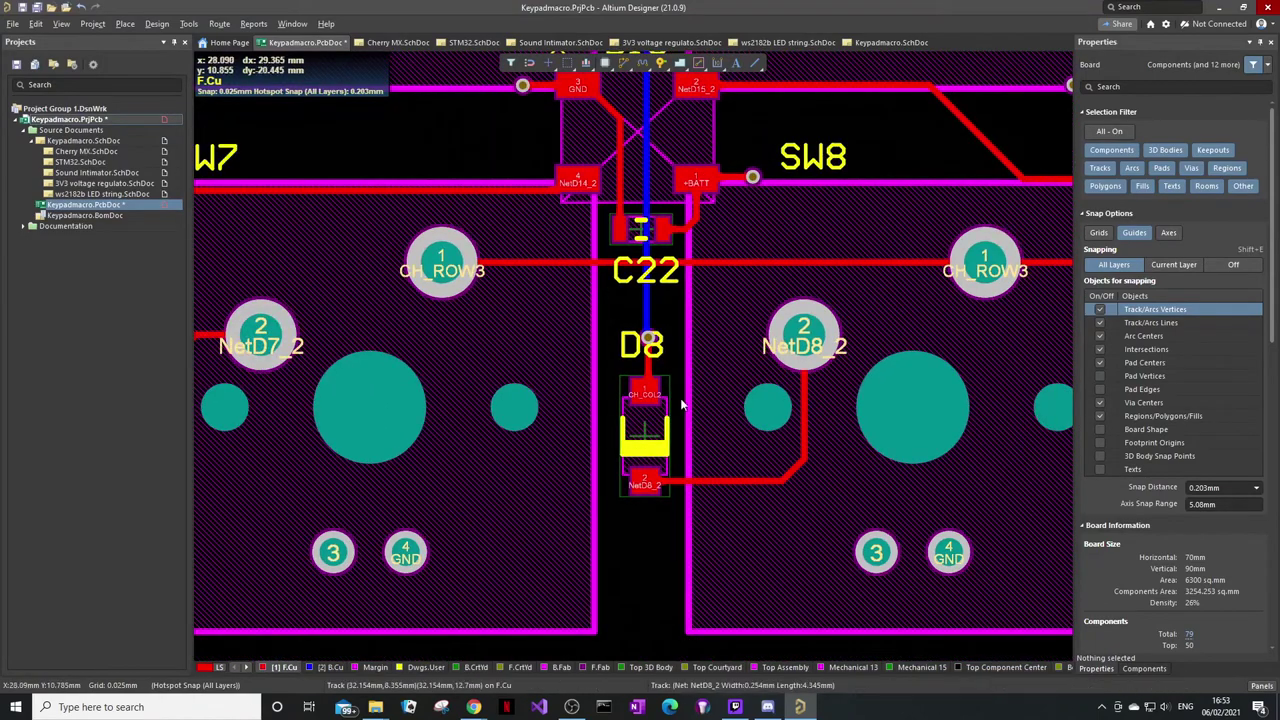
pyautogui.keyDown('ctrl'); pyautogui.scroll(-1, 560, 330); pyautogui.keyUp('ctrl')
pyautogui.keyDown('ctrl'); pyautogui.scroll(-1, 474, 441); pyautogui.keyUp('ctrl')
pyautogui.keyDown('ctrl'); pyautogui.scroll(-1, 474, 441); pyautogui.keyUp('ctrl')
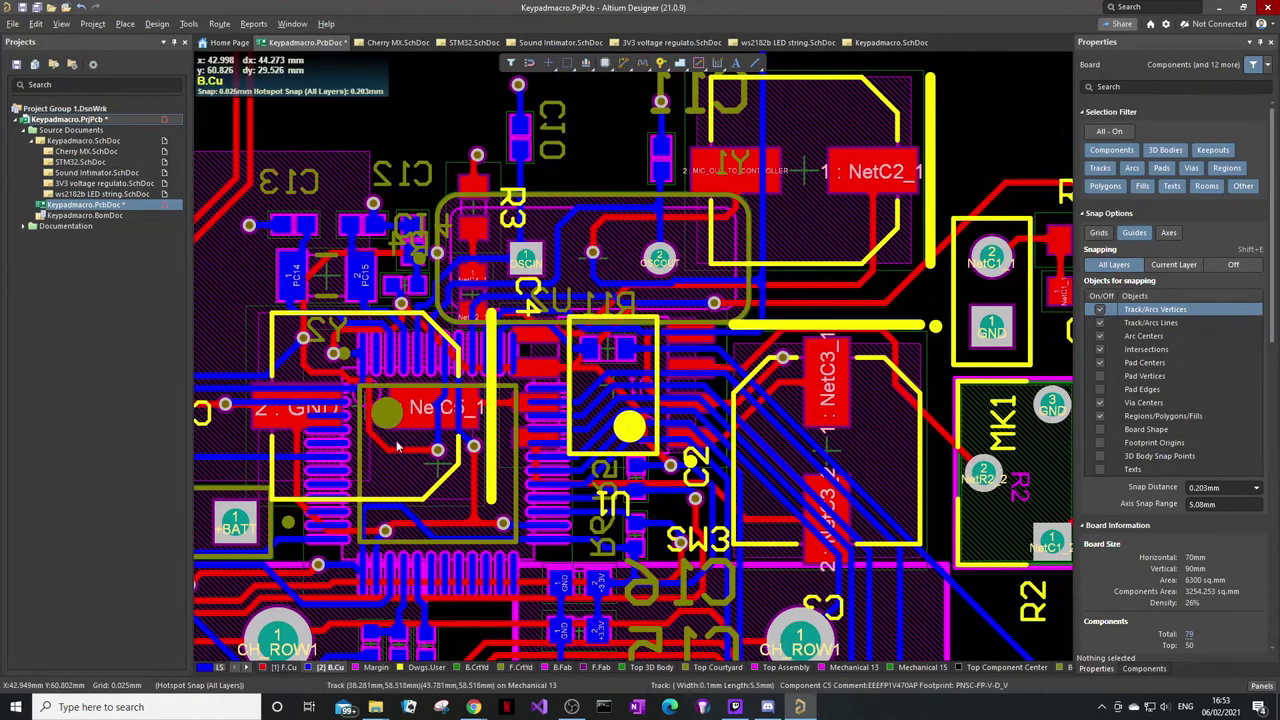
pyautogui.keyDown('ctrl'); pyautogui.scroll(-1, 460, 400); pyautogui.keyUp('ctrl')
pyautogui.keyDown('ctrl'); pyautogui.scroll(3, 477, 410); pyautogui.keyUp('ctrl')
# Show the board in 3D and inspect its underside around the microcontroller, crystals Y1 and Y2, and header P2
pyautogui.press('3')
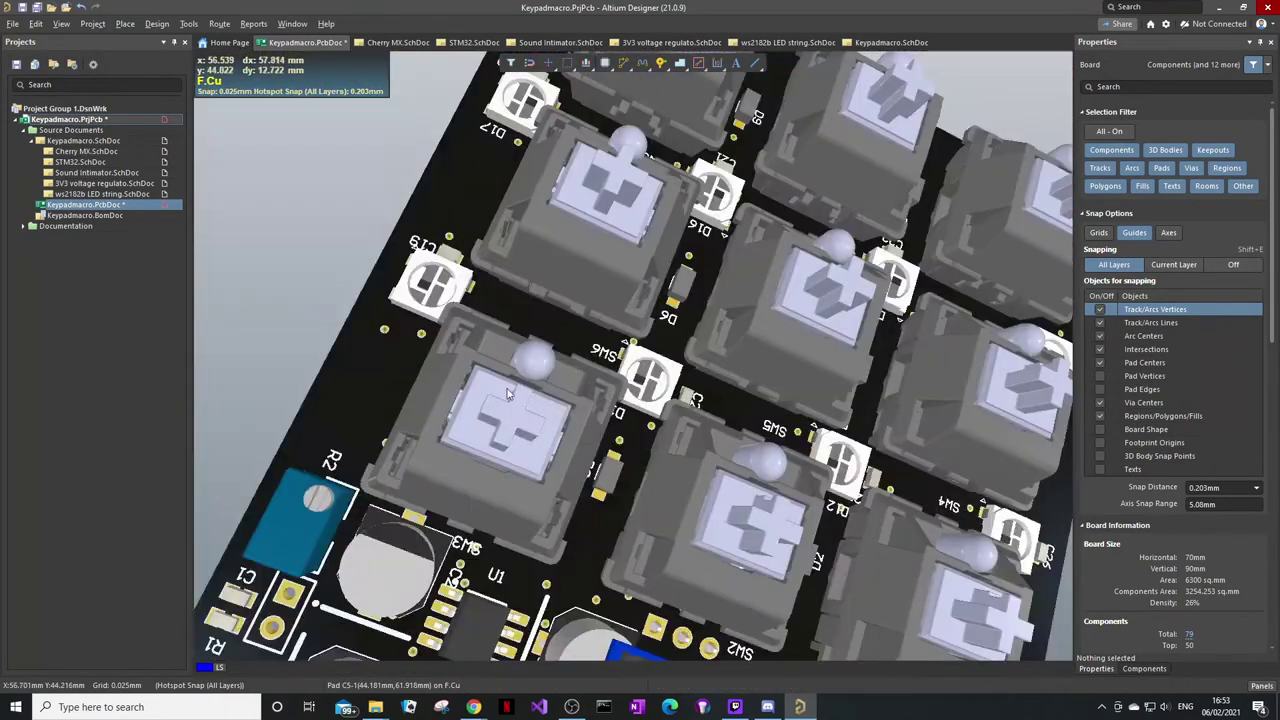
pyautogui.keyDown('ctrl'); pyautogui.scroll(-2, 590, 385); pyautogui.keyUp('ctrl')
pyautogui.keyDown('shift'); pyautogui.moveTo(731, 361); pyautogui.dragTo(482, 528, button='right'); pyautogui.keyUp('shift')
pyautogui.keyDown('ctrl'); pyautogui.scroll(4, 440, 359); pyautogui.keyUp('ctrl')
pyautogui.keyDown('shift'); pyautogui.moveTo(525, 330); pyautogui.dragTo(624, 374, button='right'); pyautogui.keyUp('shift')
pyautogui.keyDown('ctrl'); pyautogui.scroll(3, 609, 343); pyautogui.keyUp('ctrl')
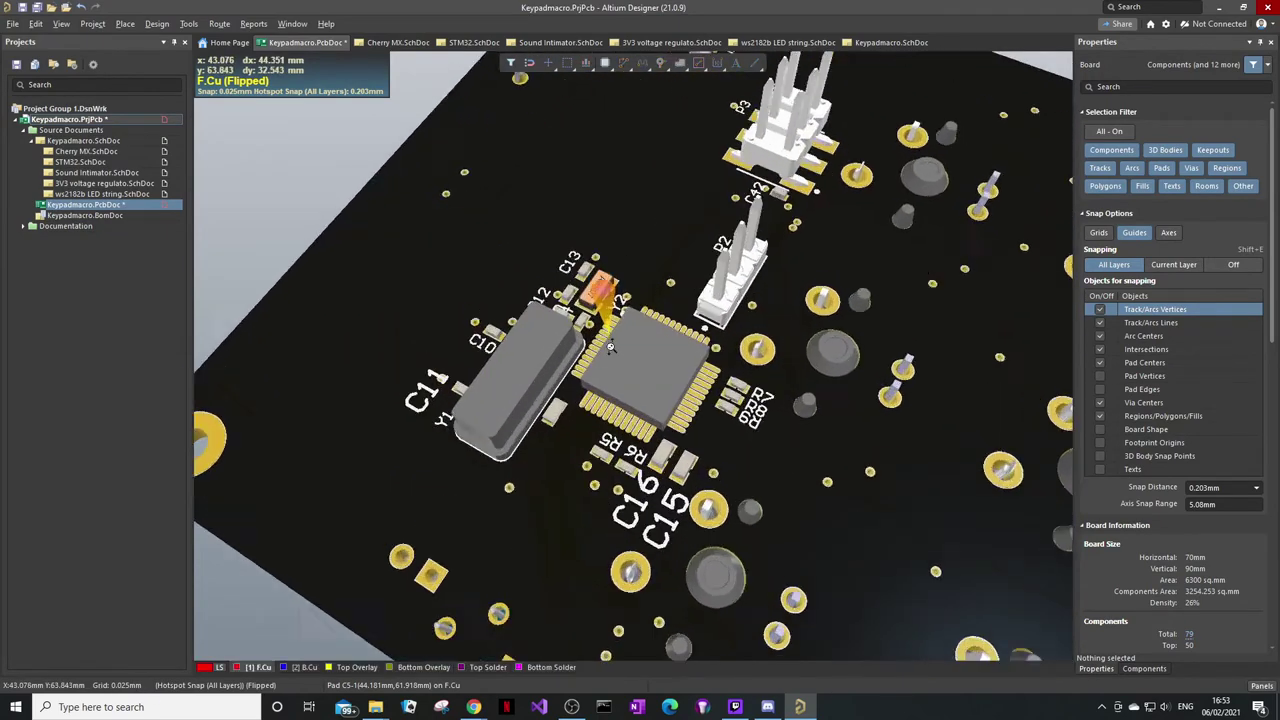
pyautogui.press('8')
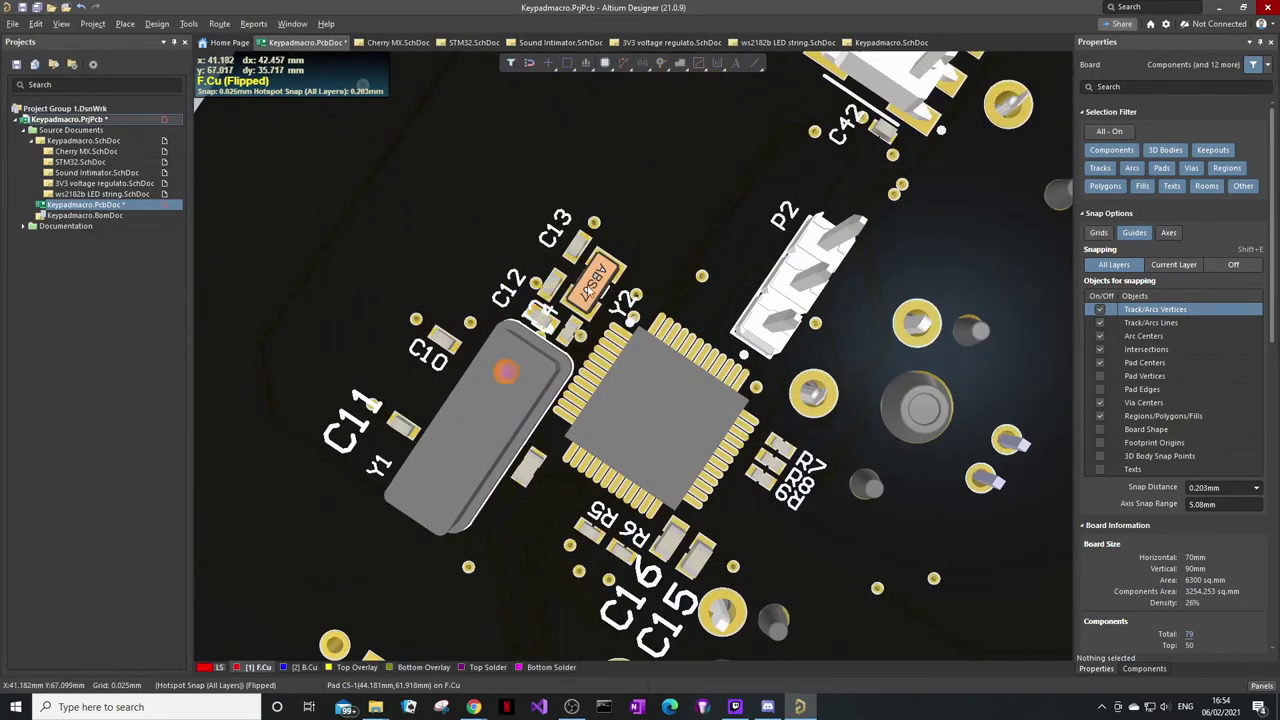
pyautogui.keyDown('ctrl'); pyautogui.scroll(-1, 692, 410); pyautogui.keyUp('ctrl')
pyautogui.moveTo(697, 414); pyautogui.dragTo(515, 255, button='right')
# Open the STM32 schematic and examine the power, I2C and D+/D- connections with resistors R7, R8 and R9
pyautogui.click(473, 42)
pyautogui.moveTo(478, 426); pyautogui.dragTo(343, 483, button='right')
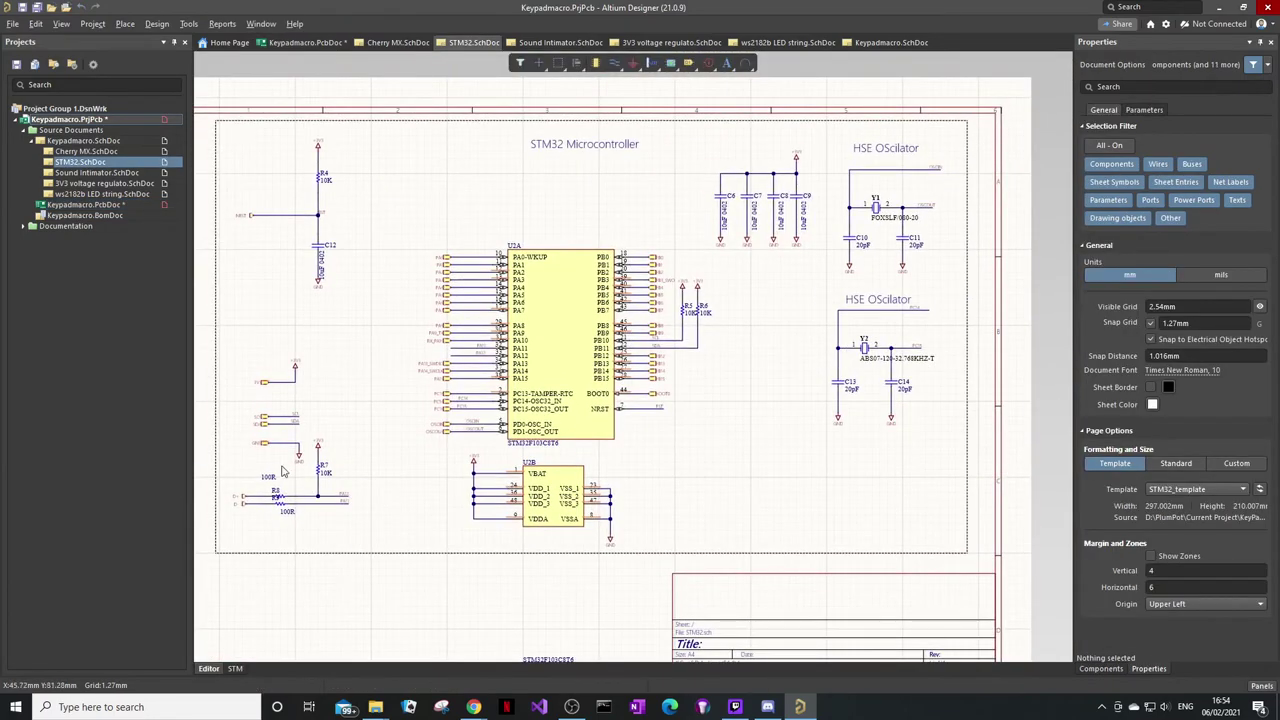
pyautogui.keyDown('ctrl'); pyautogui.scroll(4, 322, 480); pyautogui.keyUp('ctrl')
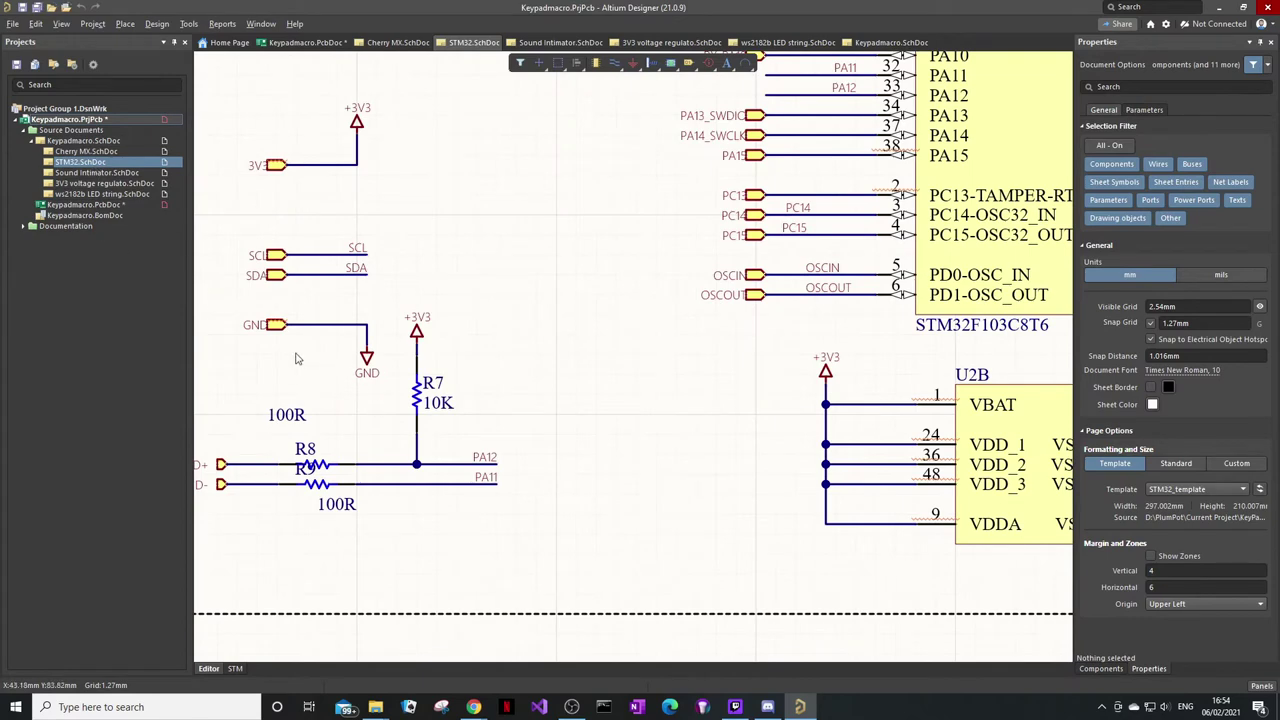
pyautogui.keyDown('ctrl'); pyautogui.scroll(-1, 352, 378); pyautogui.keyUp('ctrl')
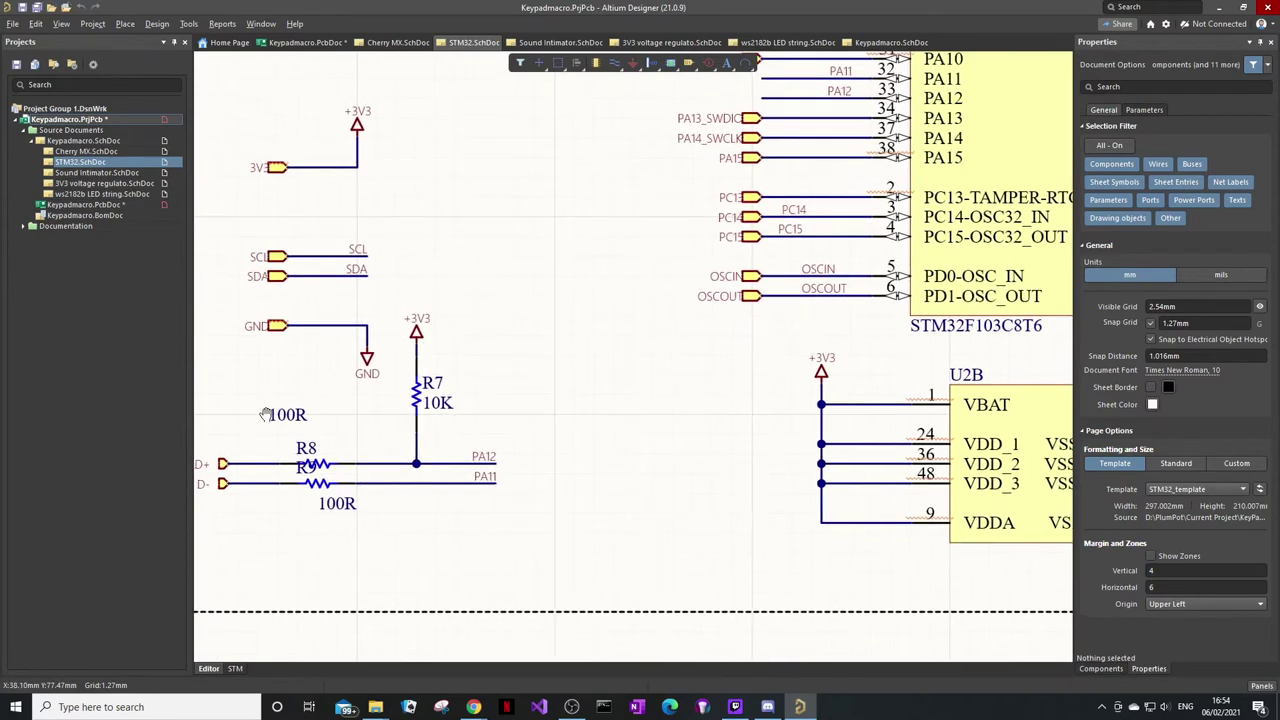
pyautogui.keyDown('ctrl'); pyautogui.scroll(1, 231, 342); pyautogui.keyUp('ctrl')
pyautogui.keyDown('ctrl'); pyautogui.scroll(-4, 257, 328); pyautogui.keyUp('ctrl')
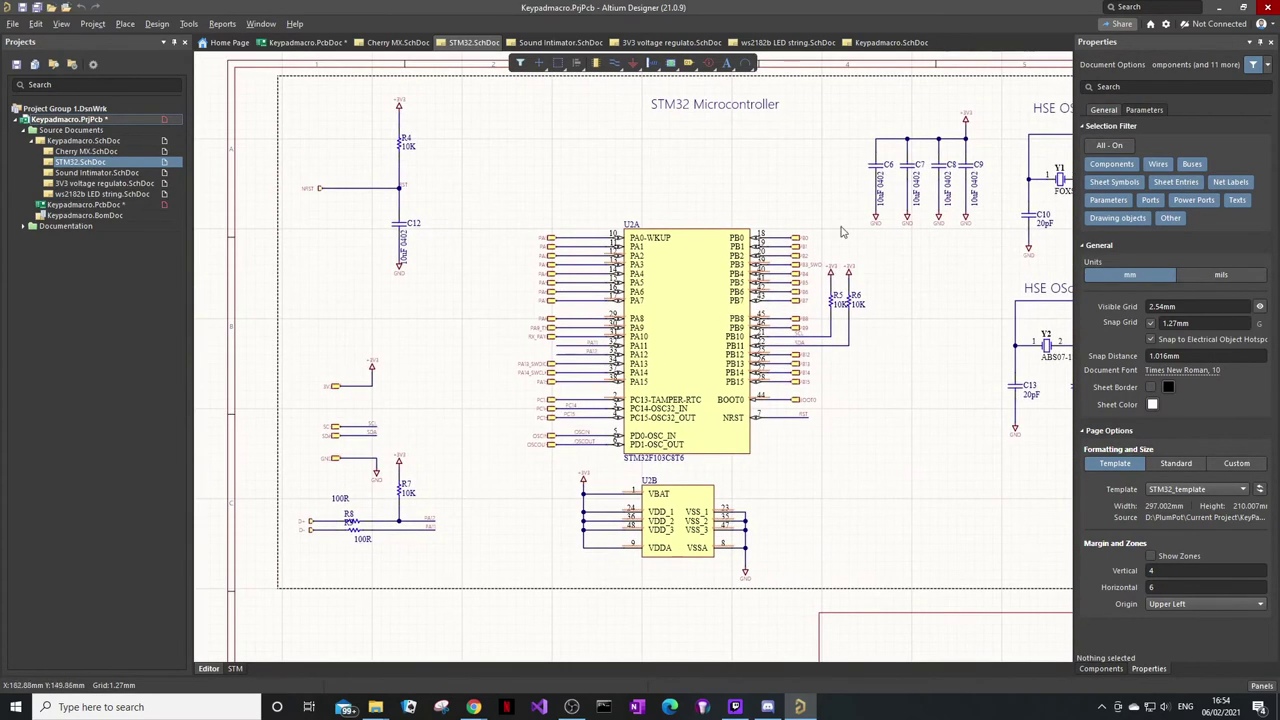
# Look through the PCB layout and the Cherry MX and Sound Intimator schematics, returning to the whole STM32 sheet
pyautogui.click(120, 205)
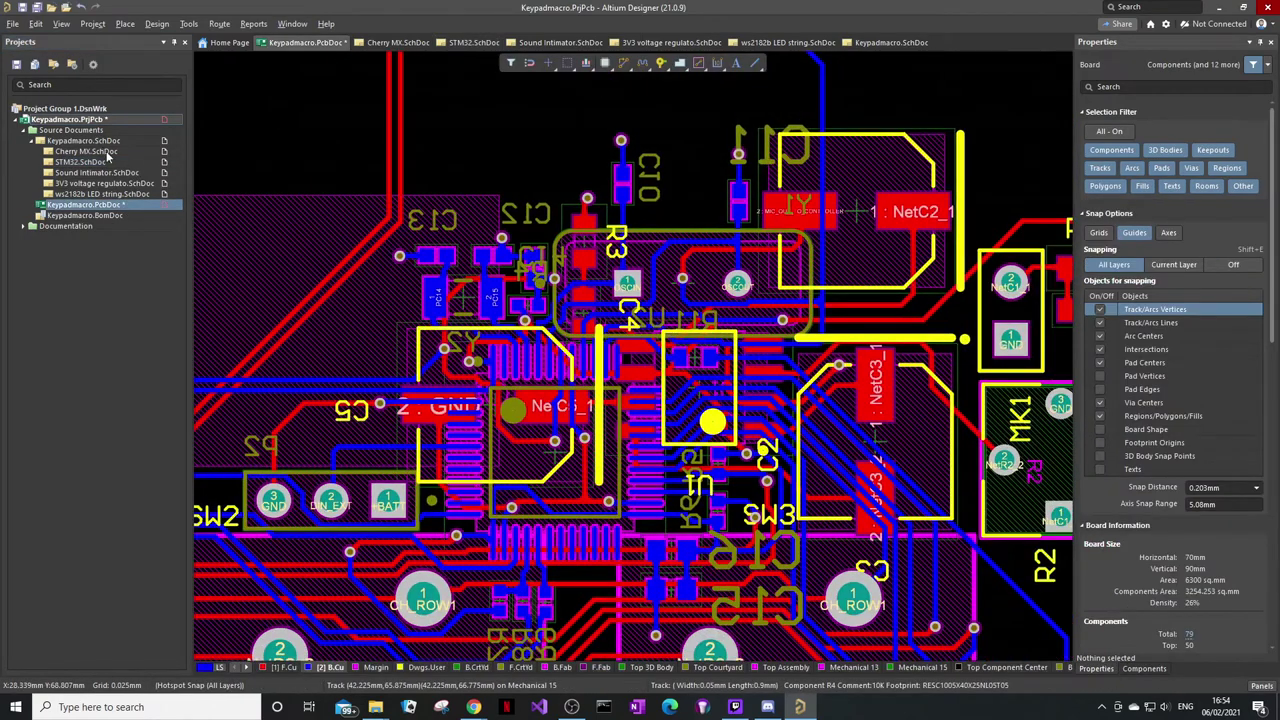
pyautogui.click(107, 153)
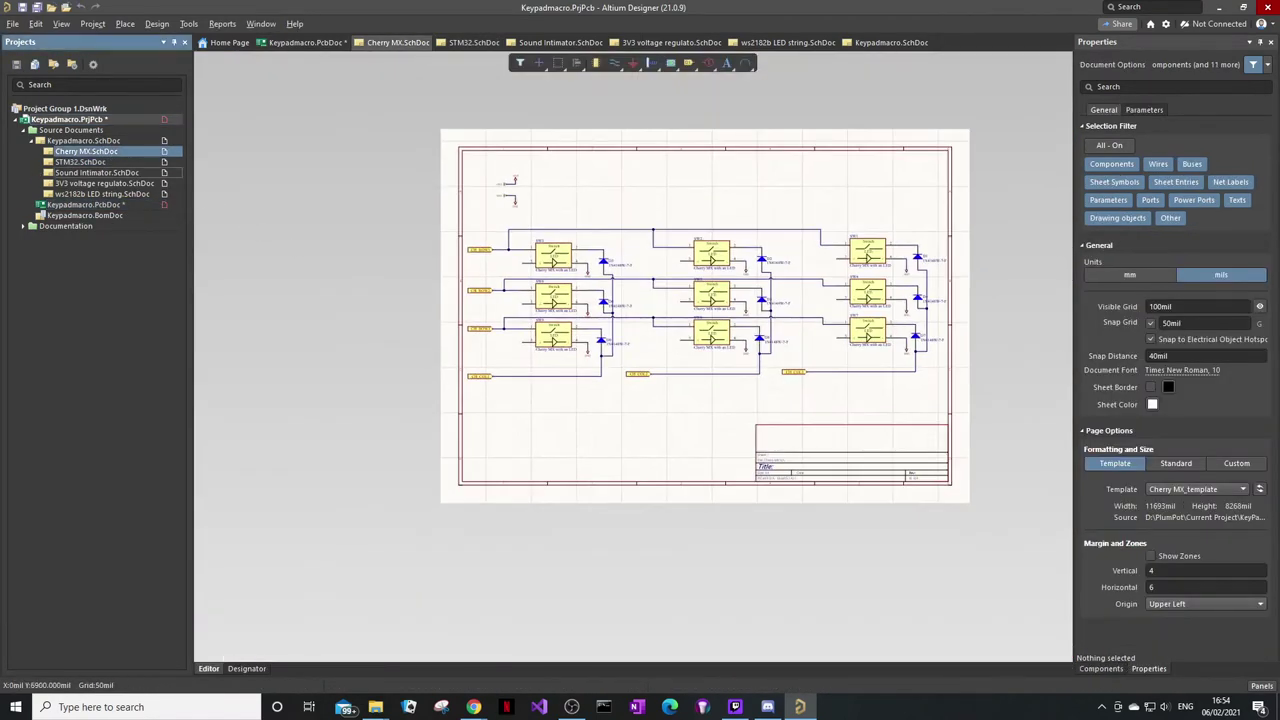
pyautogui.click(97, 172)
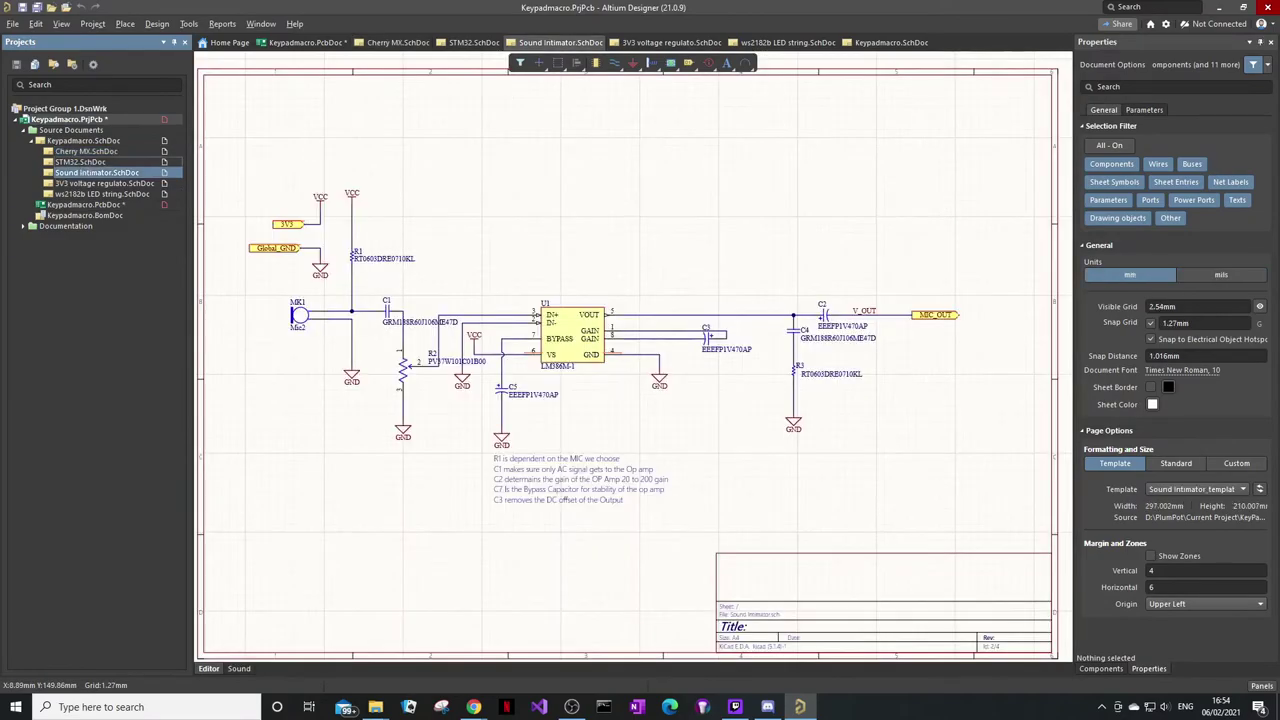
pyautogui.click(82, 162)
pyautogui.keyDown('ctrl'); pyautogui.scroll(-2, 651, 323); pyautogui.keyUp('ctrl')
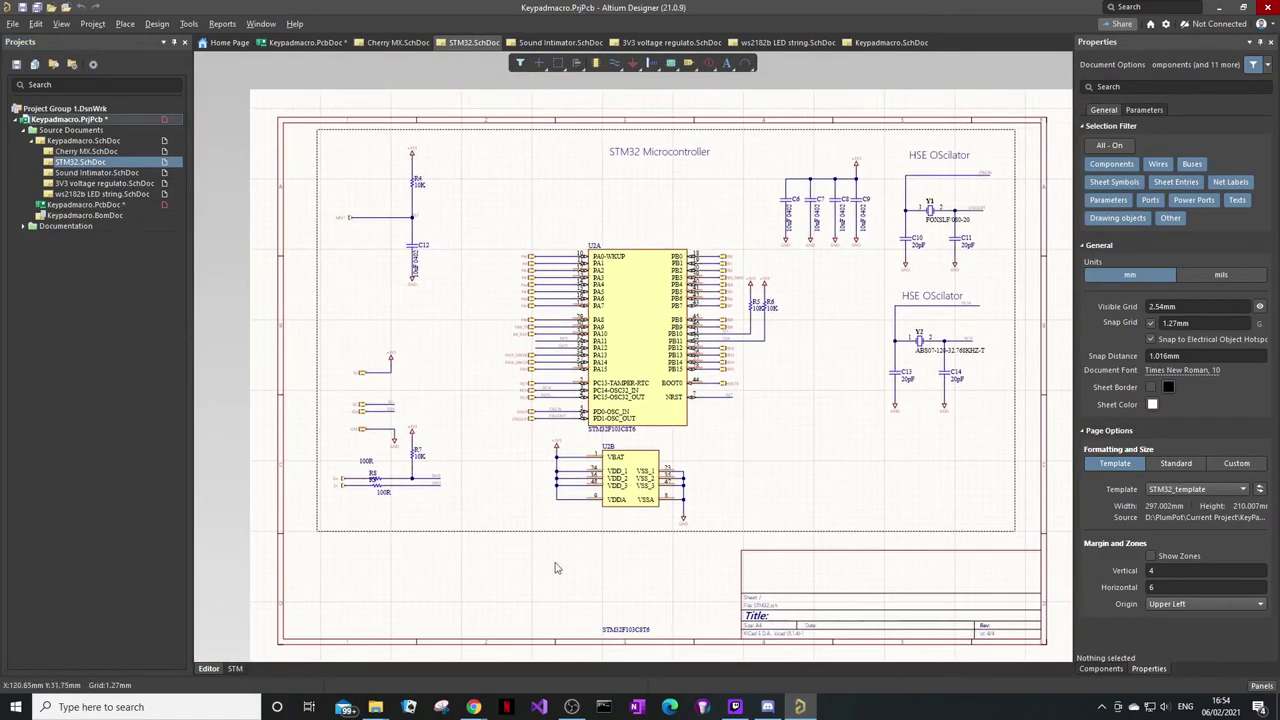